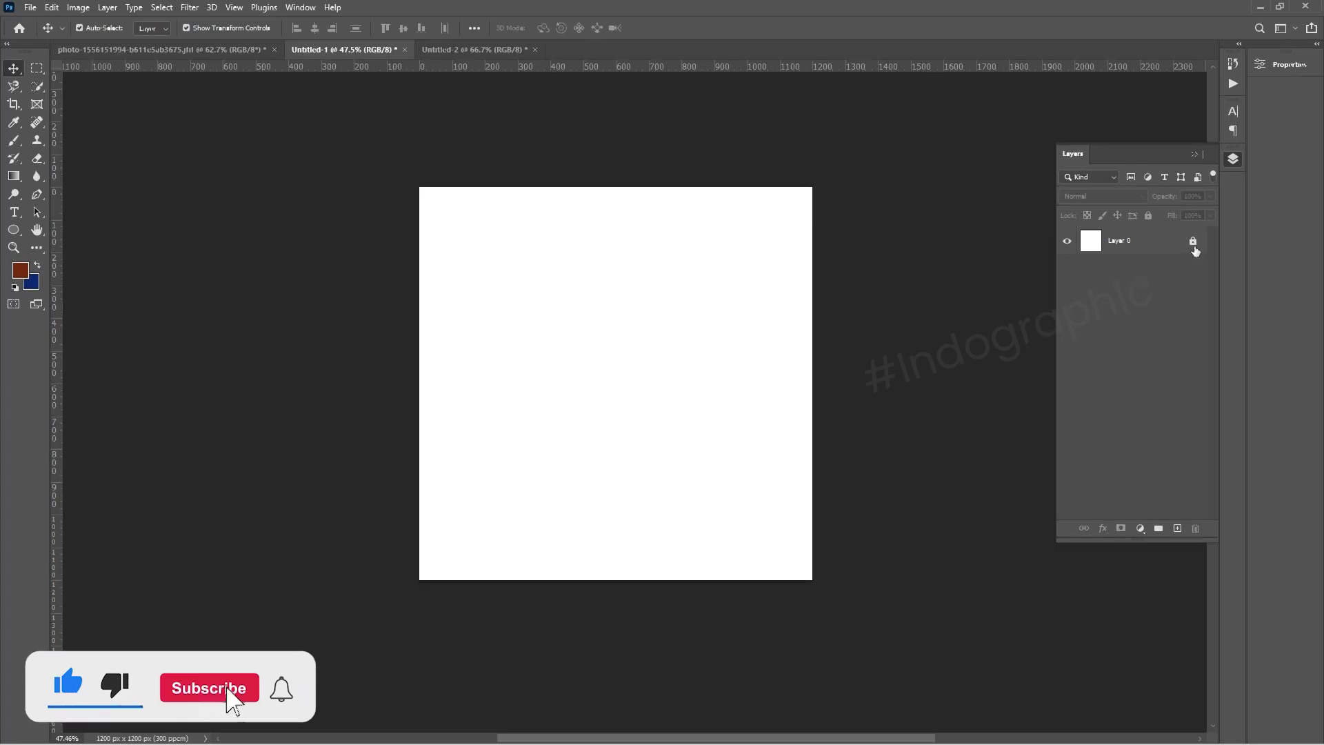
Unlock Layer 0, fill it brown, add a new layer and set foreground to #933005
click(1194, 242)
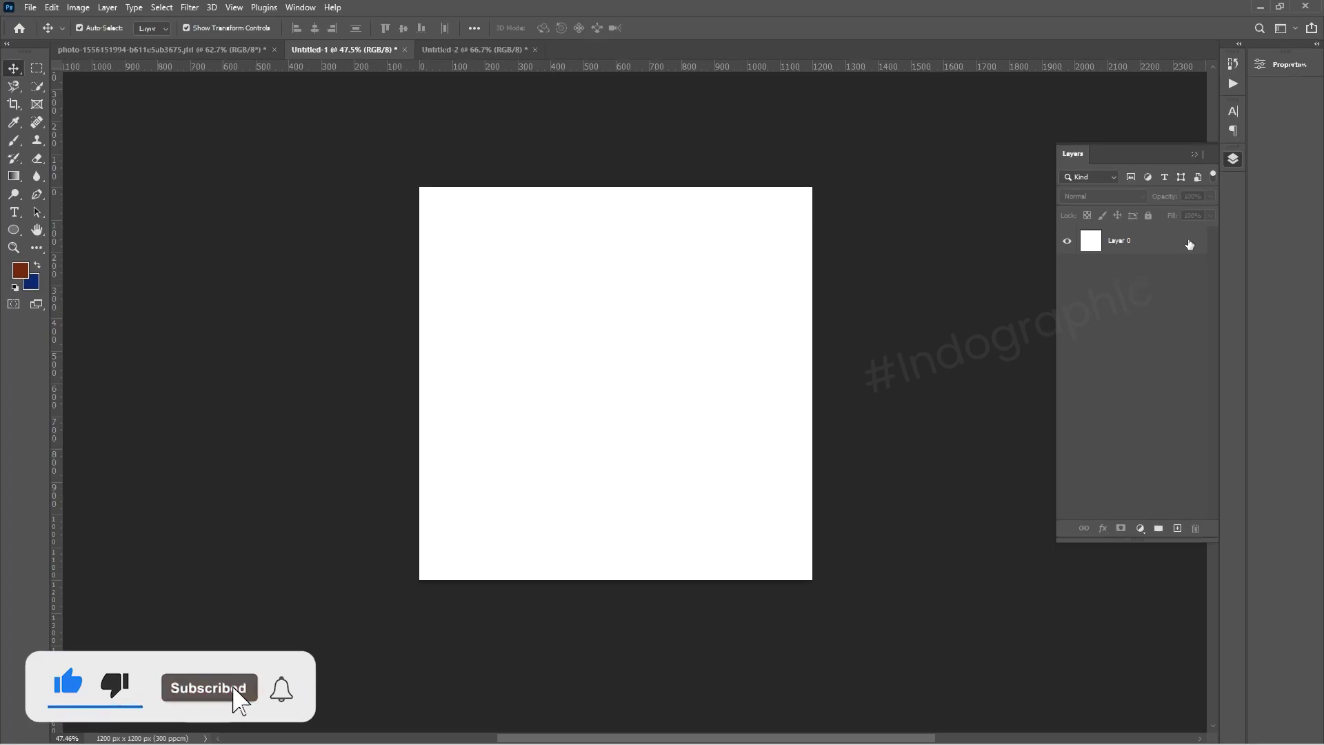
key(alt+BackSpace)
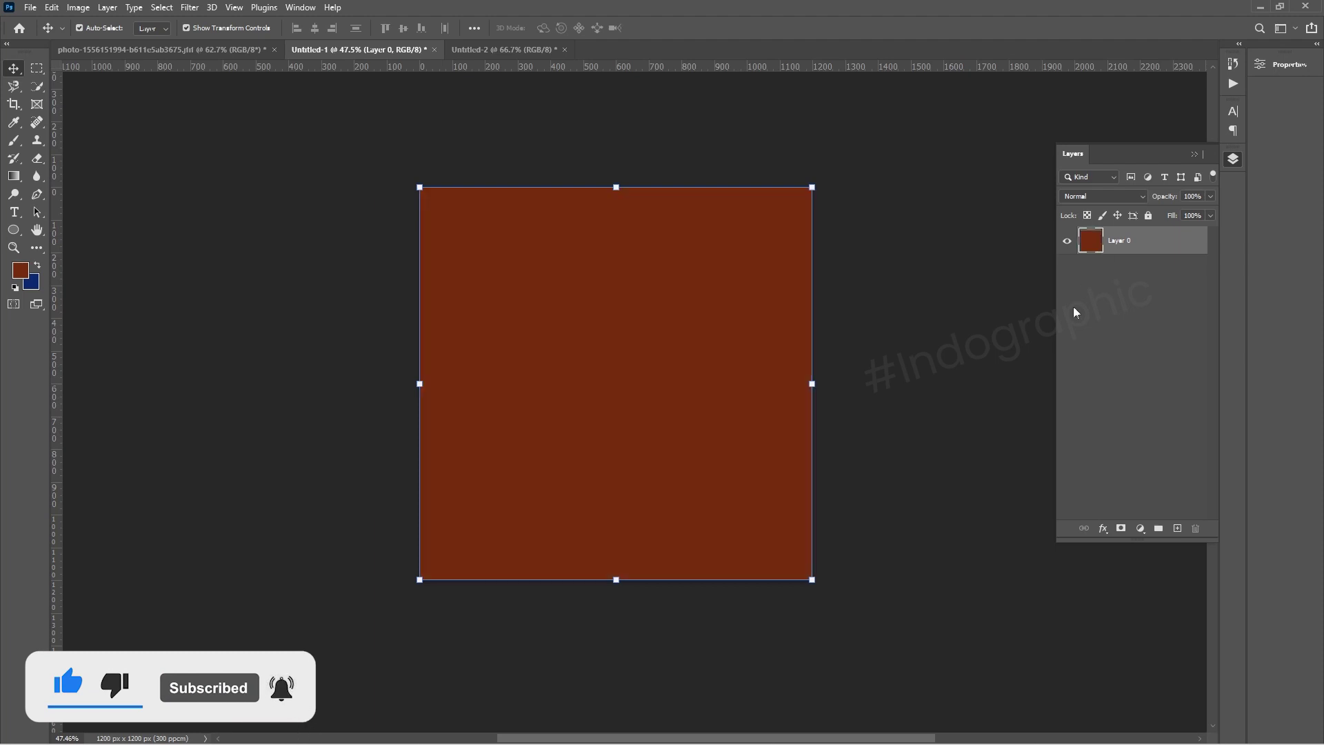
click(1177, 527)
click(26, 275)
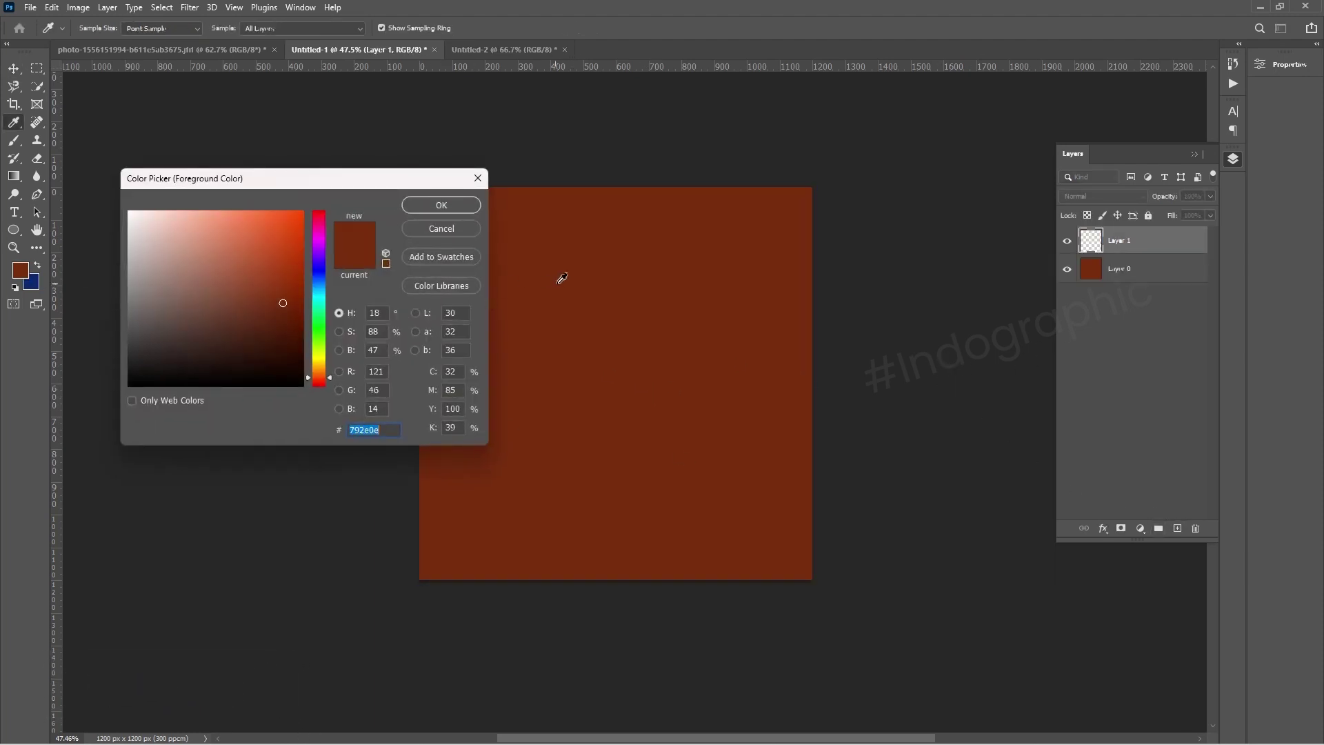
text(933005)
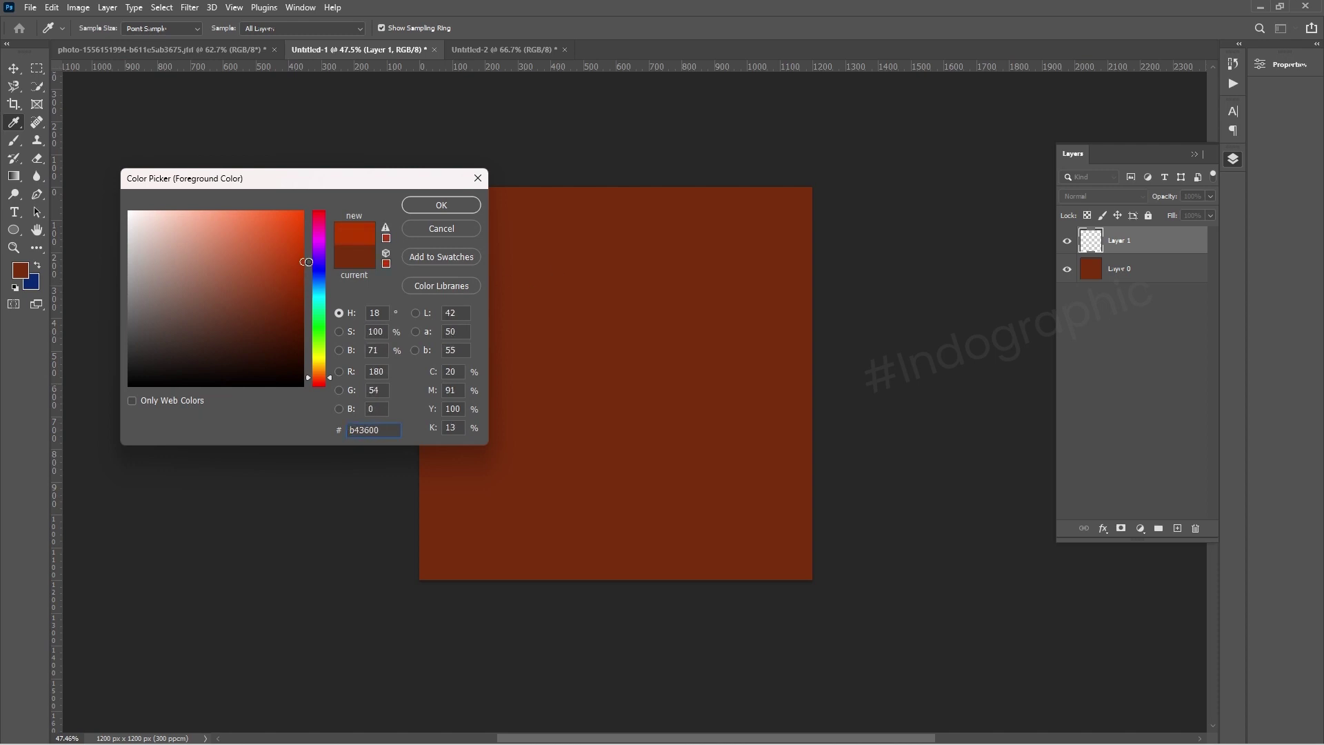
click(452, 209)
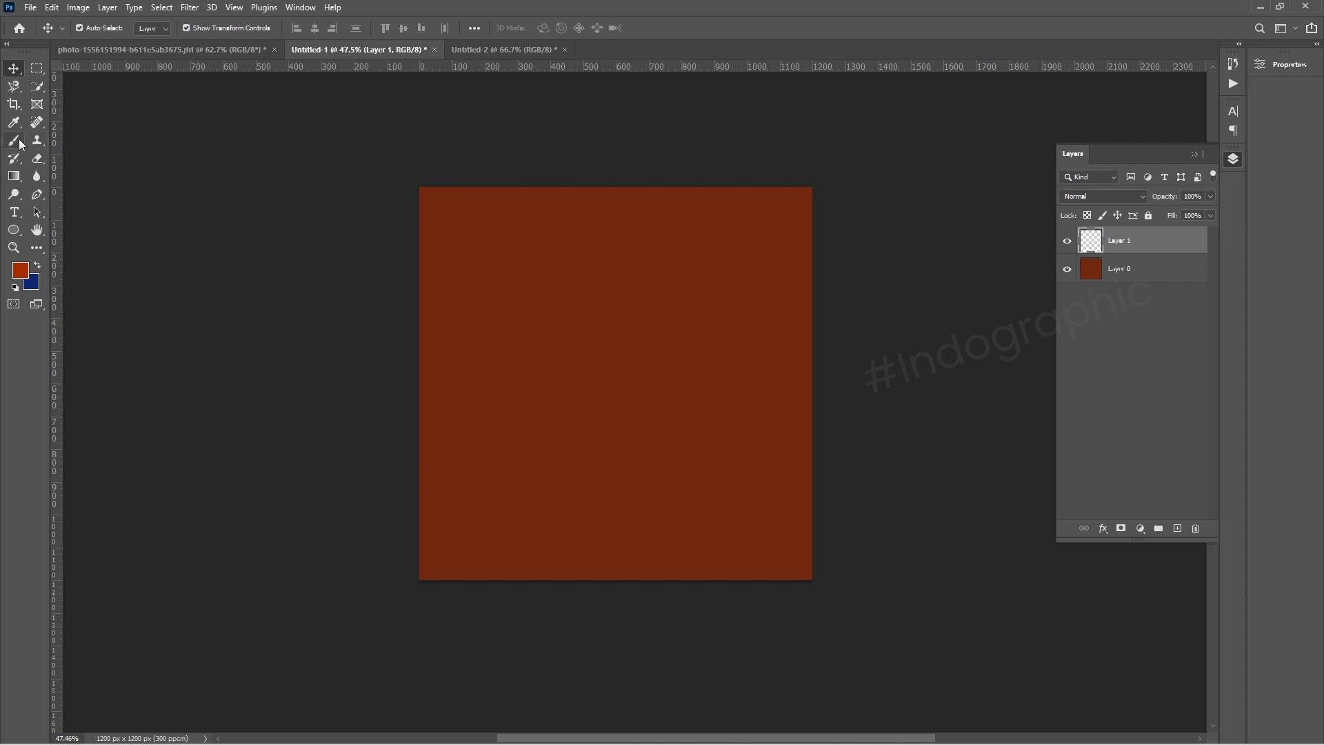
Paint a large soft orange glow dab at the canvas centre
click(14, 141)
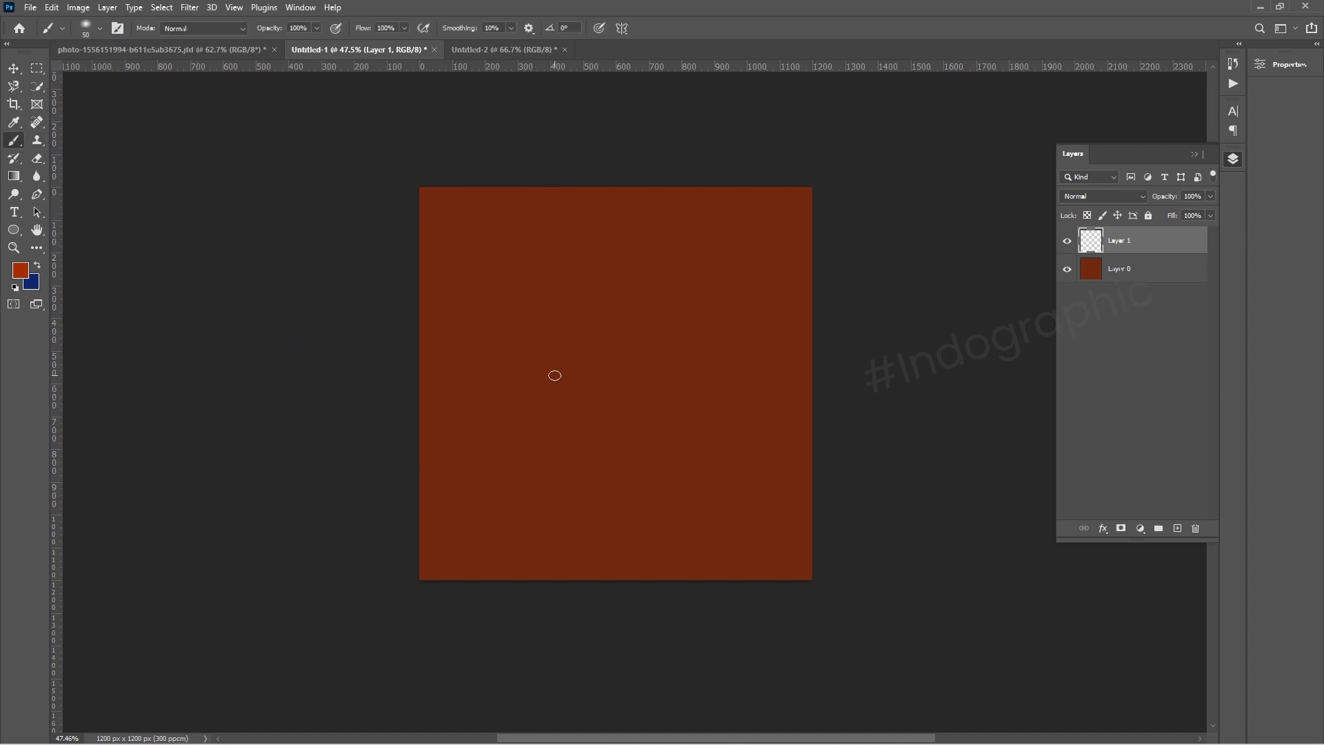
key(bracketright)
key(bracketright)
key(bracketright)
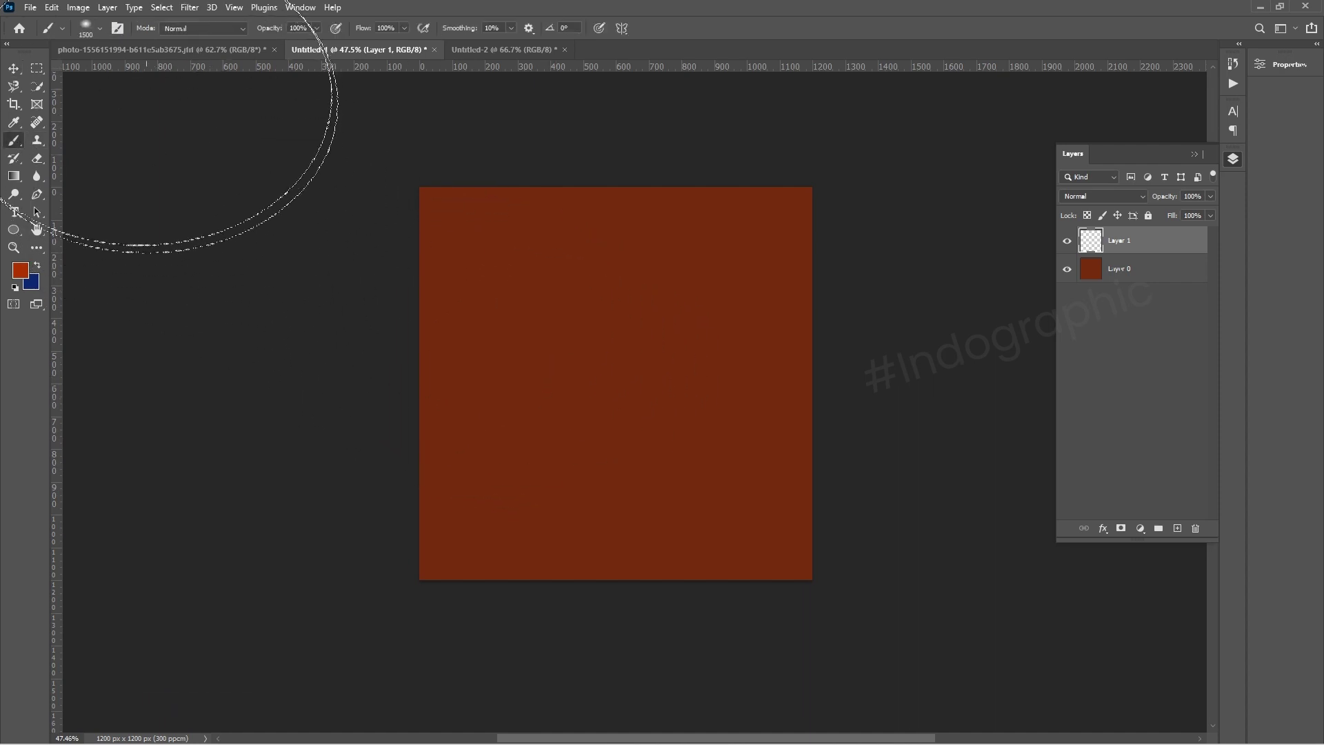
click(100, 28)
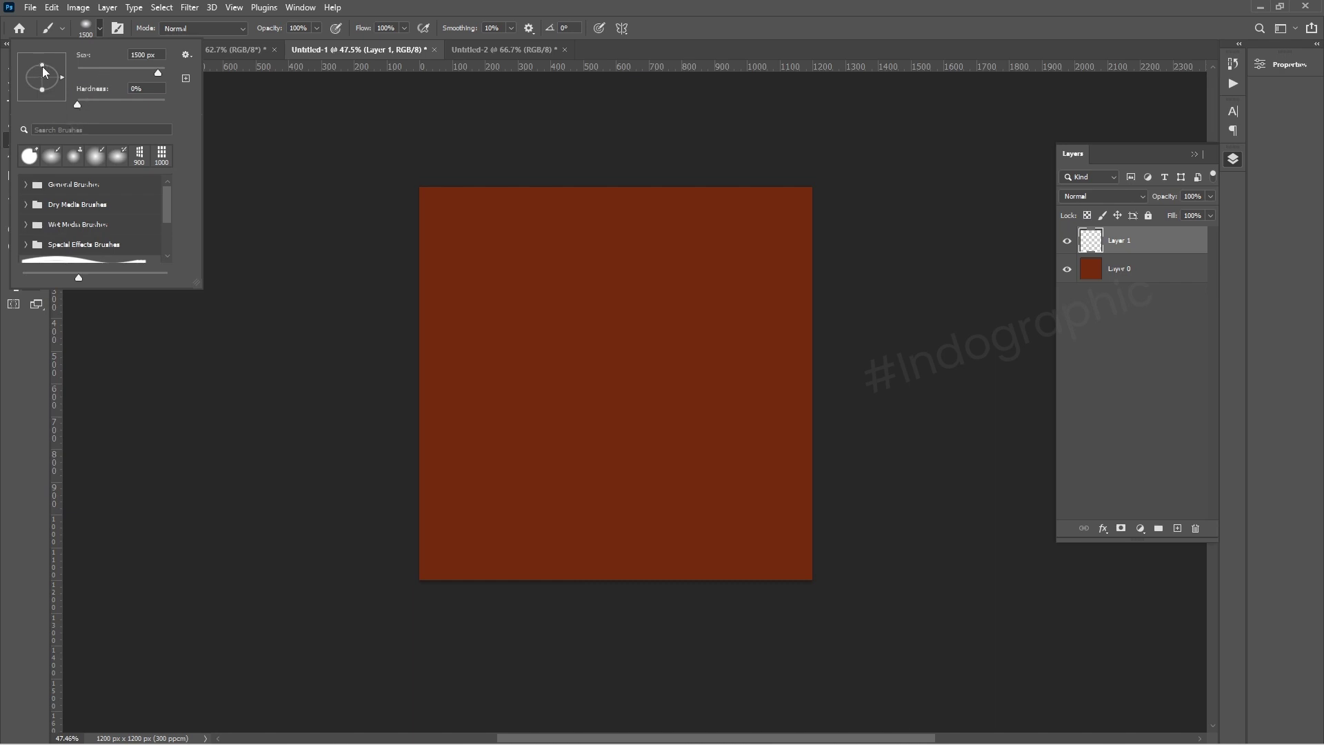
key(Escape)
key(bracketleft)
key(bracketleft)
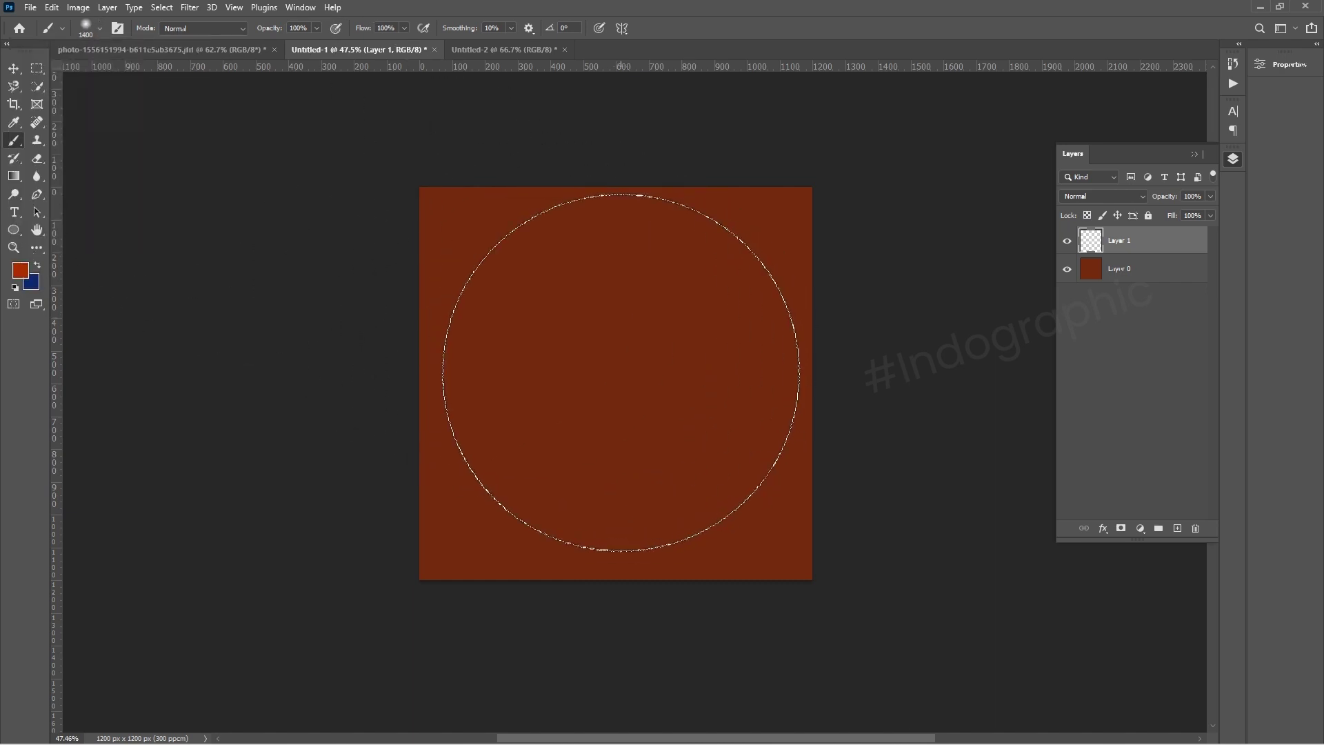
key(bracketleft)
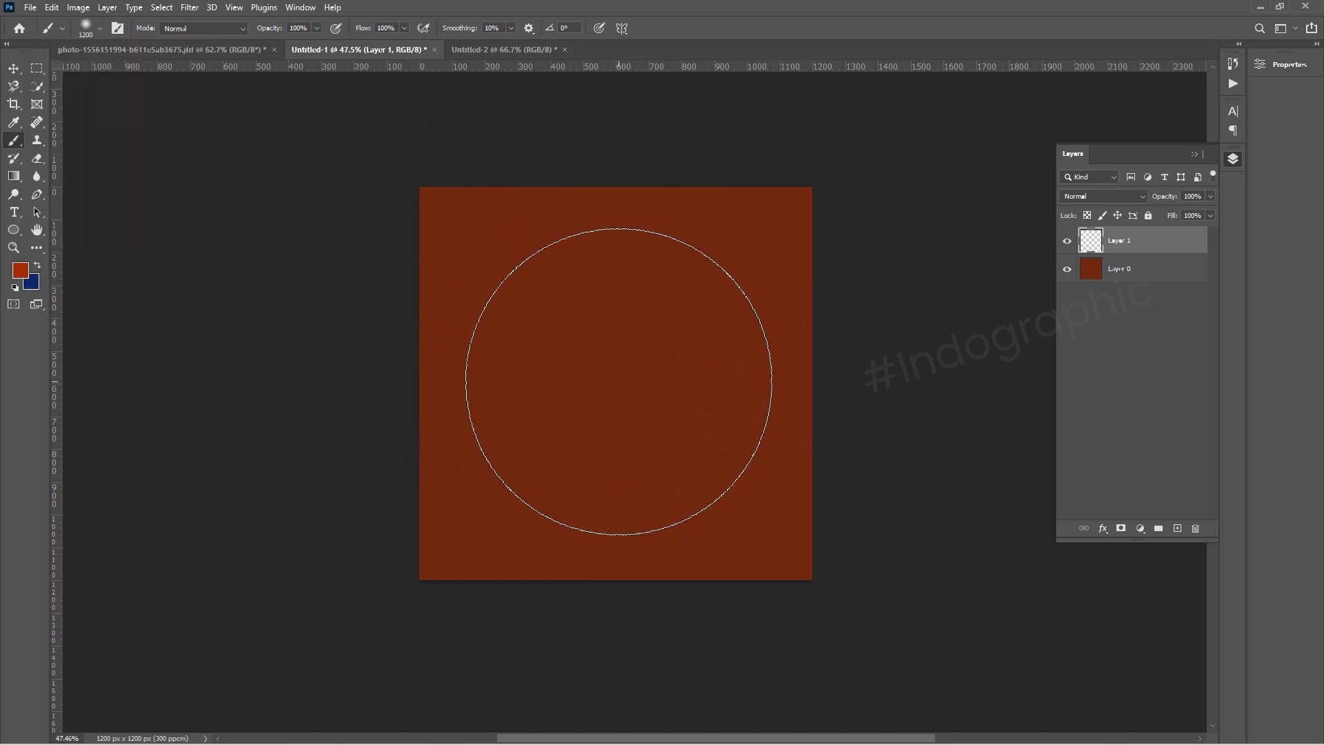
click(619, 381)
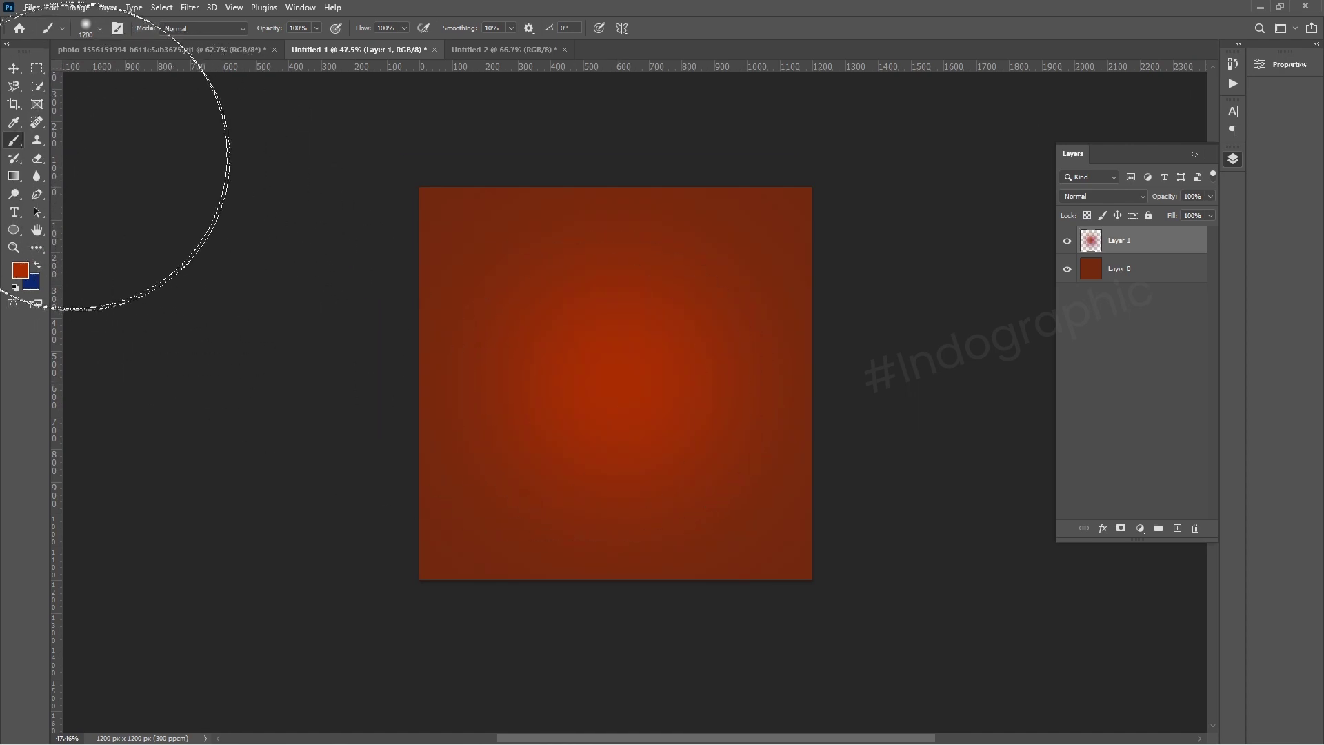
Set the glow layer to 50% opacity and lock both layers
click(13, 68)
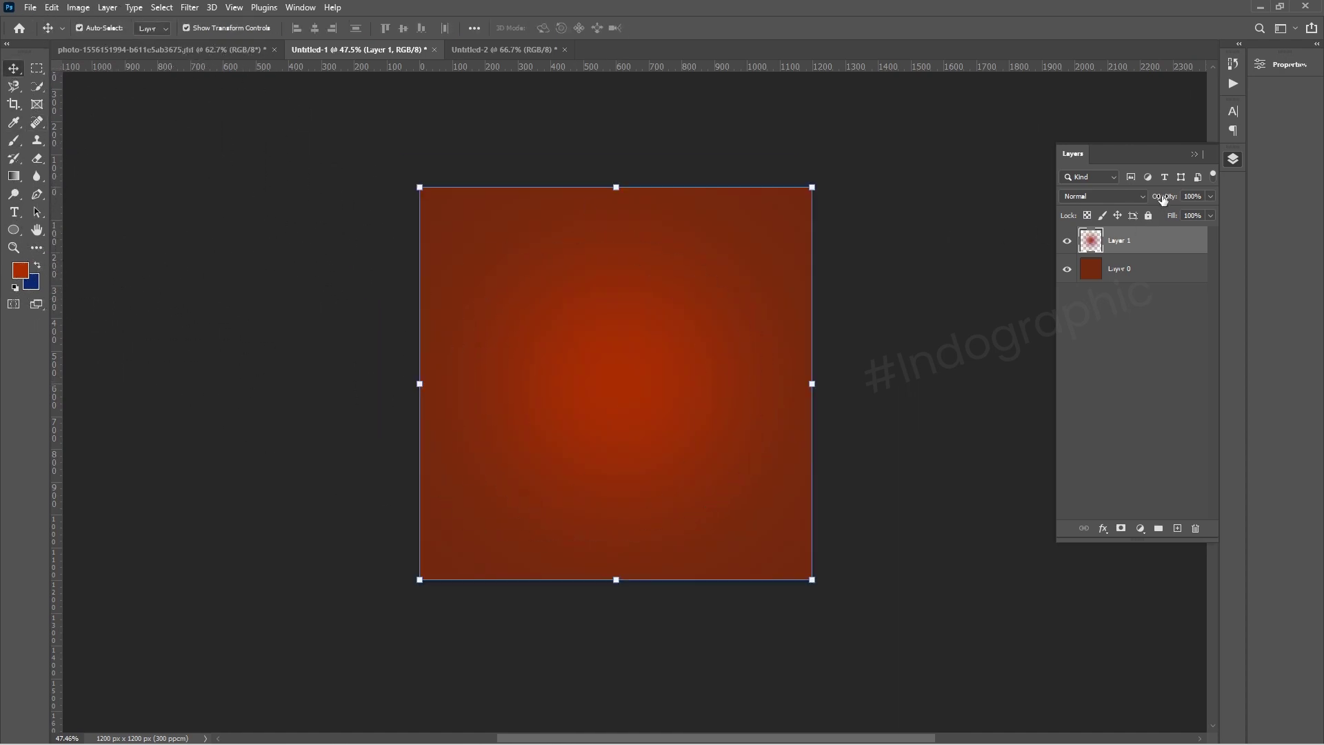
text(50)
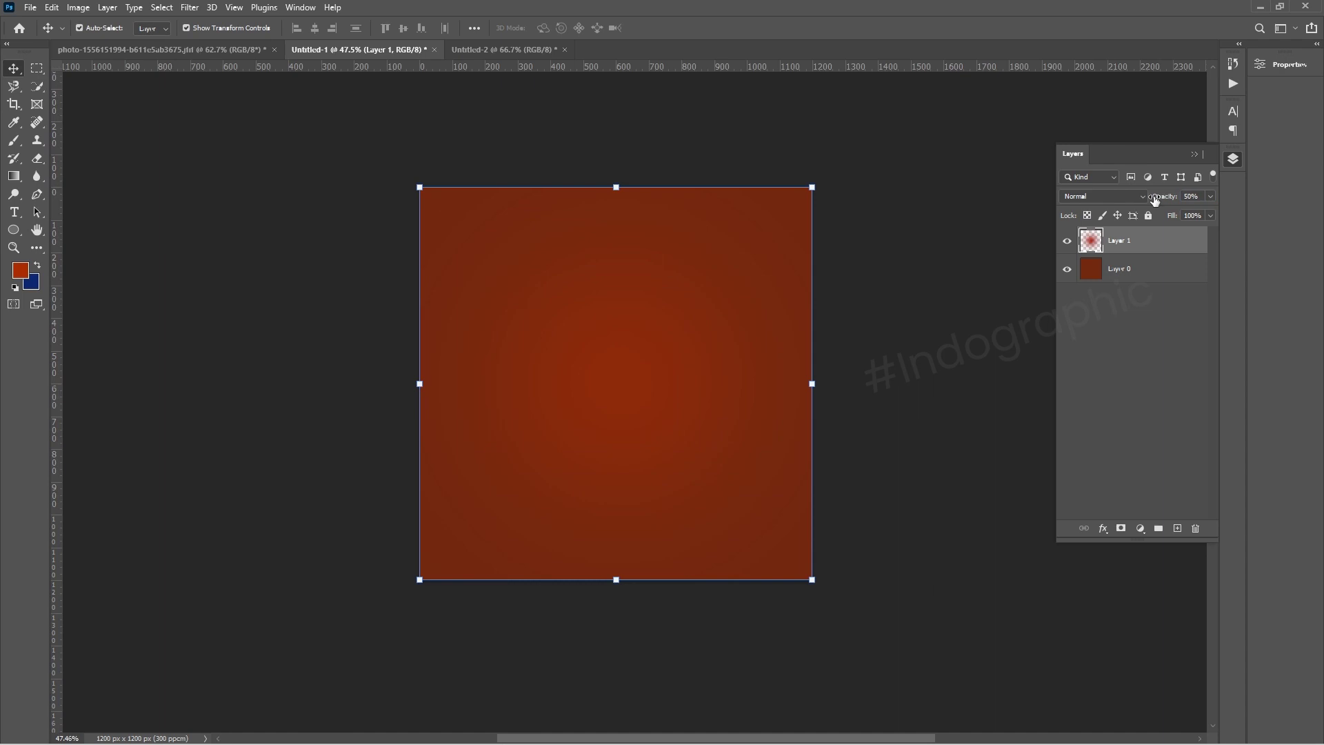
text(70)
key(ctrl+slash)
click(1107, 272)
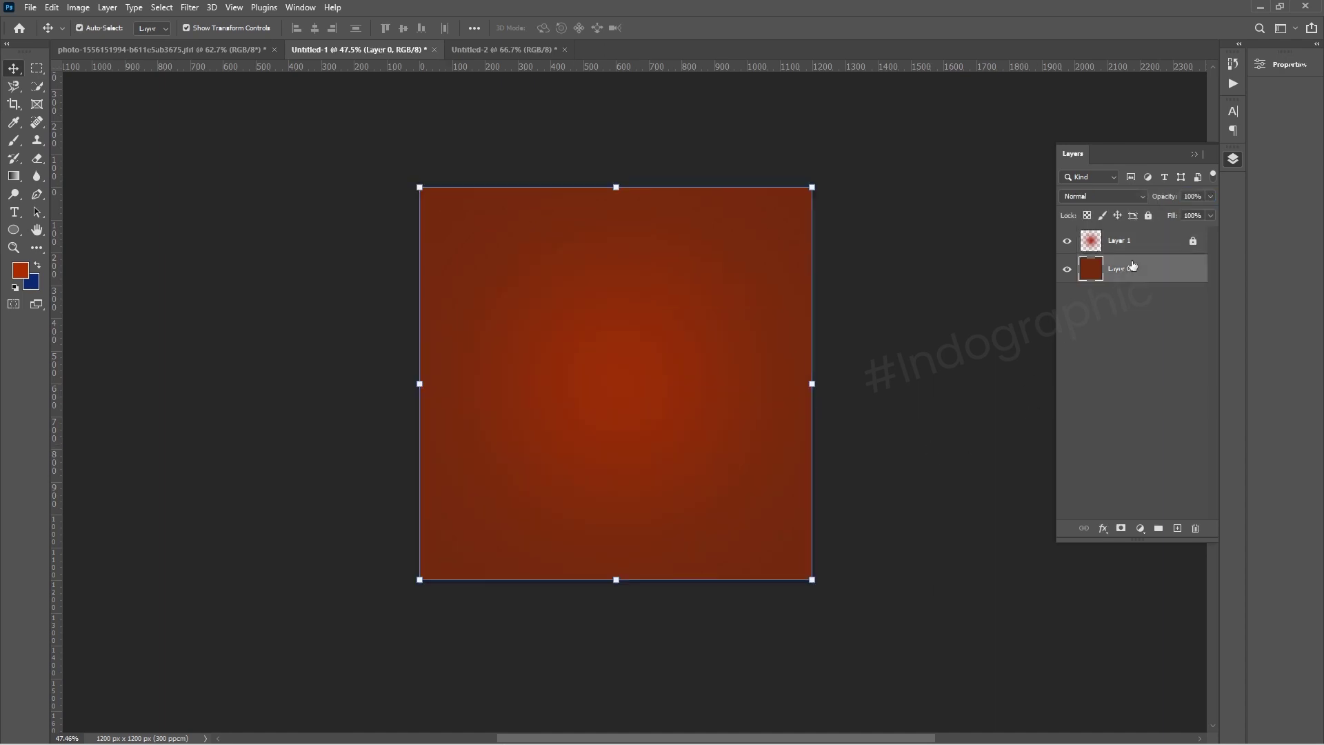
key(ctrl+slash)
Type a letter 'c' on the canvas
click(874, 412)
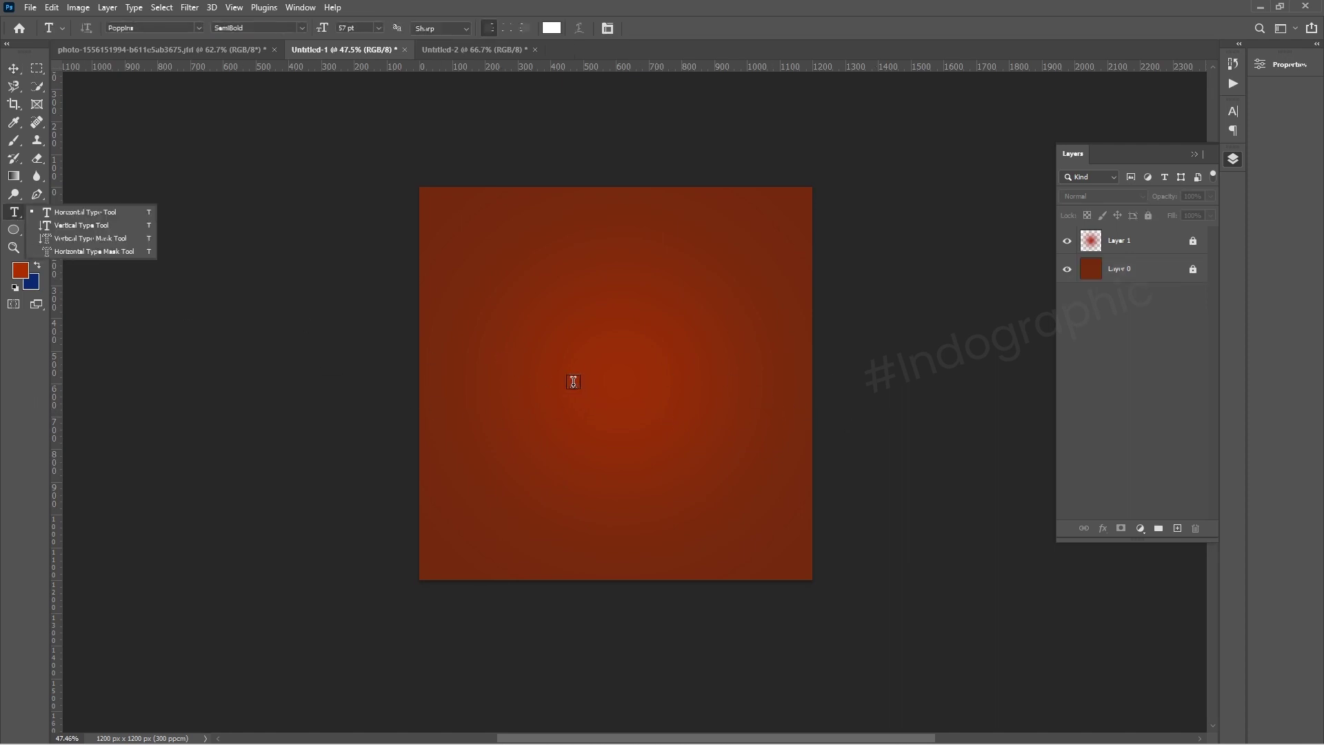
click(572, 383)
text(LO)
key(ctrl+a)
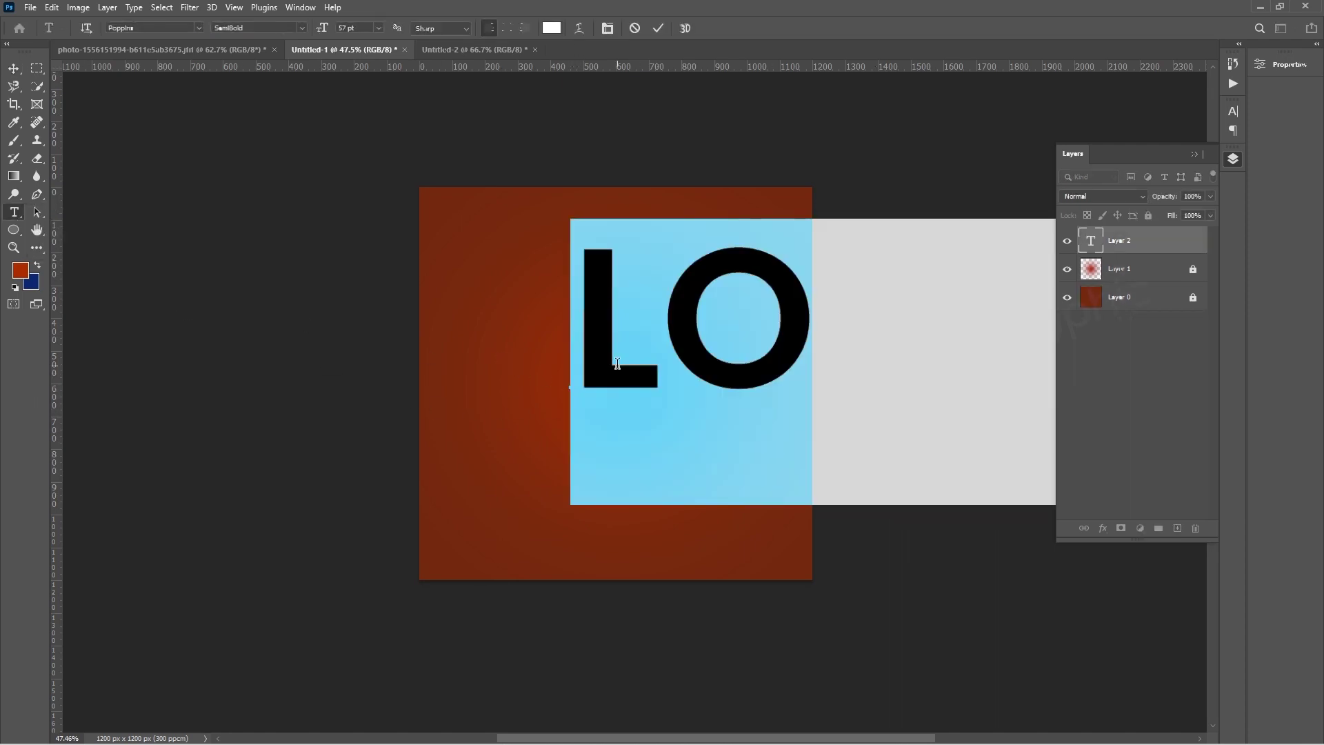
text(c)
key(ctrl+Return)
Set the letter c's font to Humanst521 BT Bold
click(618, 364)
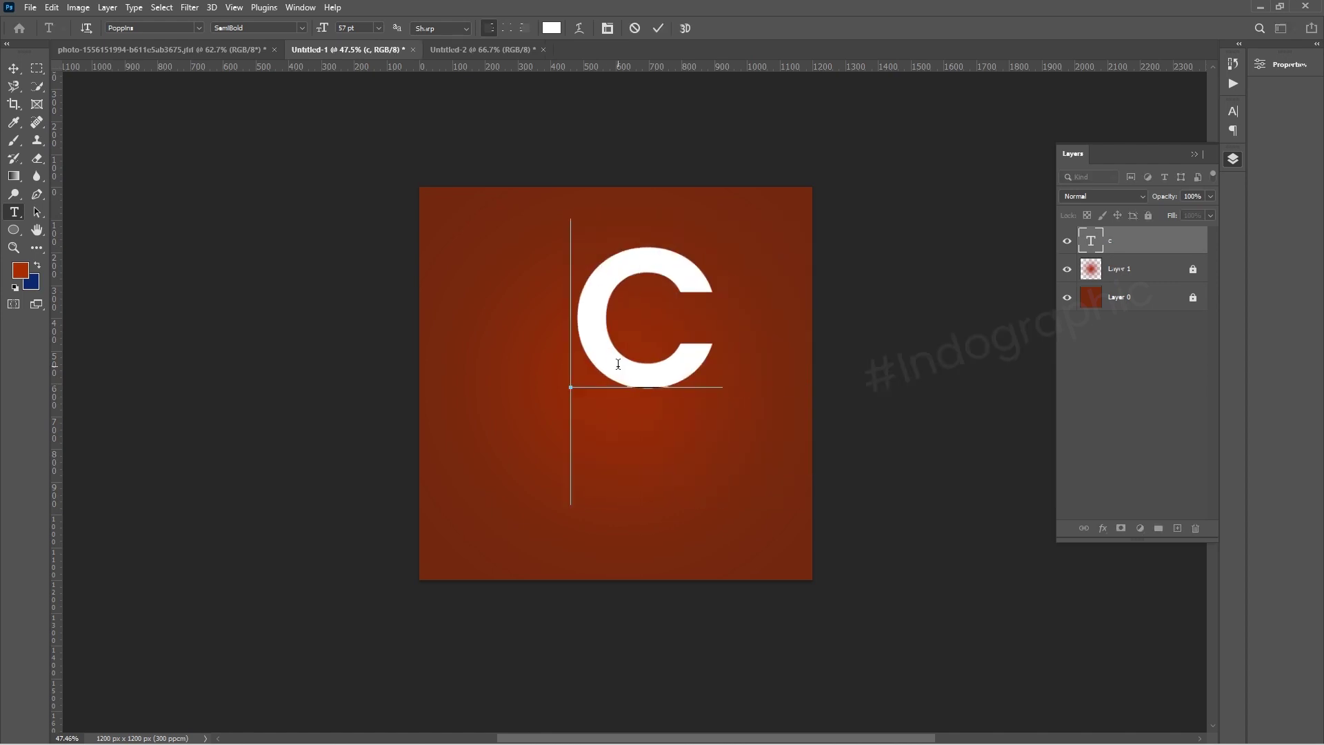
key(ctrl+a)
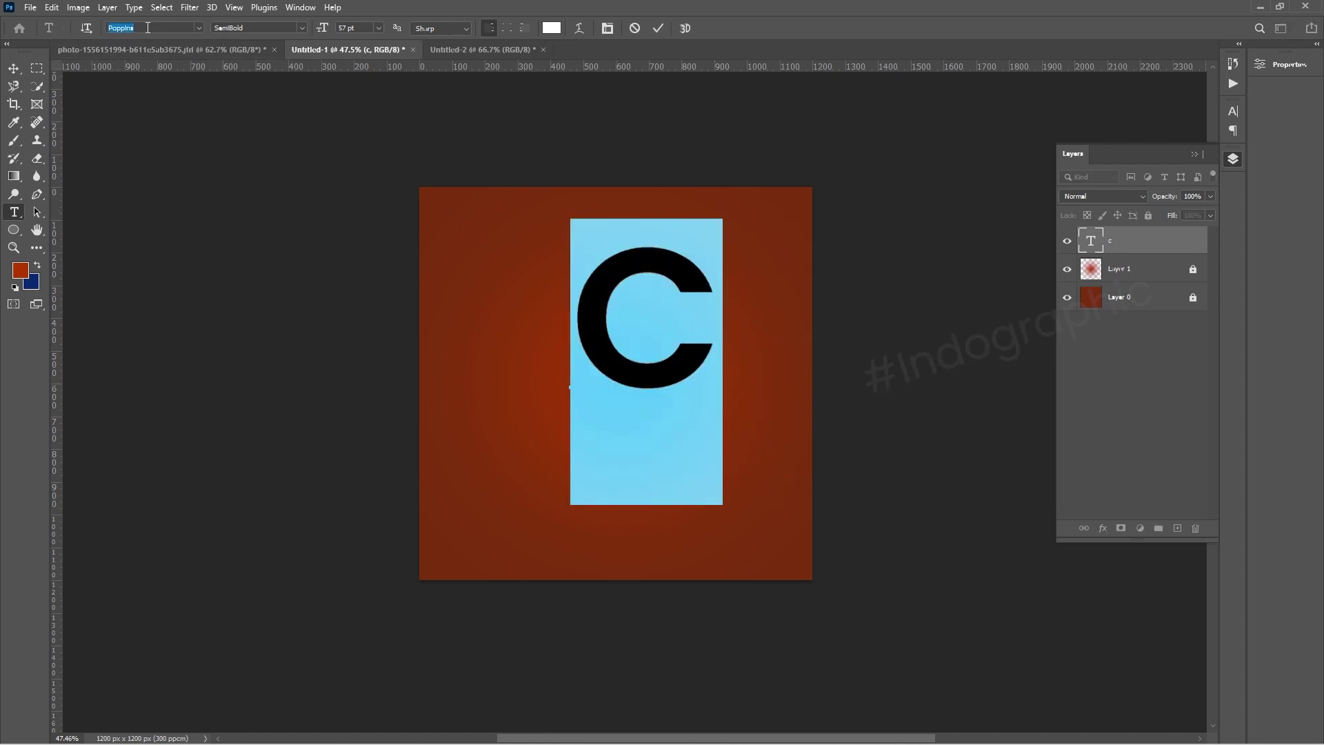
text(hu)
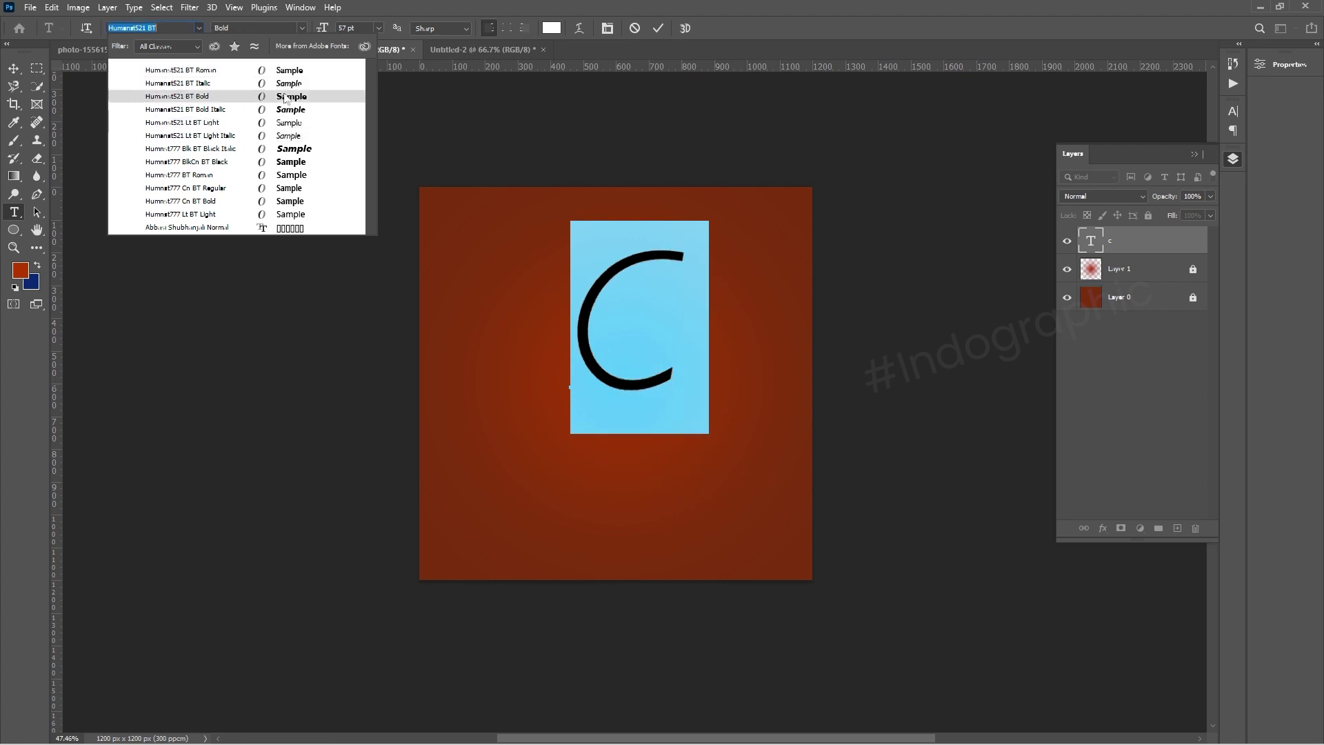
click(284, 94)
key(ctrl+Return)
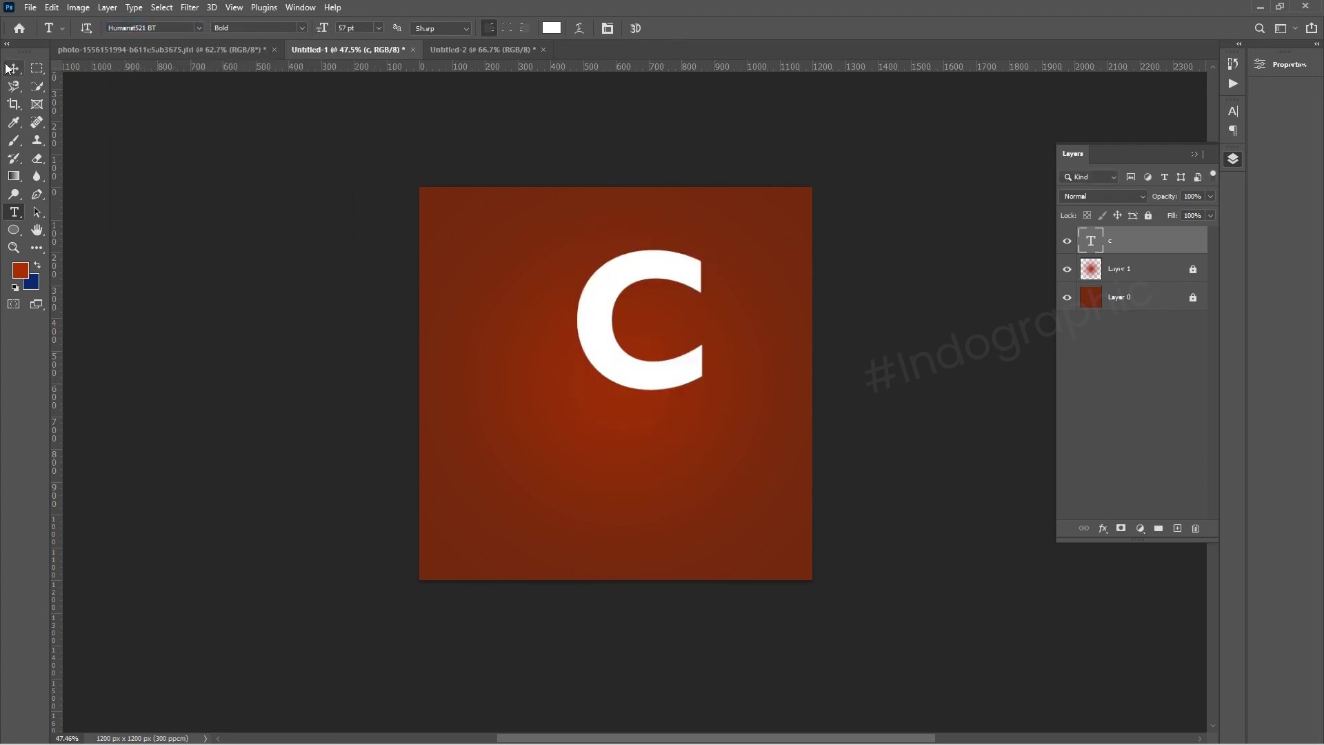
Centre the C horizontally and vertically on the canvas
click(12, 69)
key(ctrl+a)
click(314, 27)
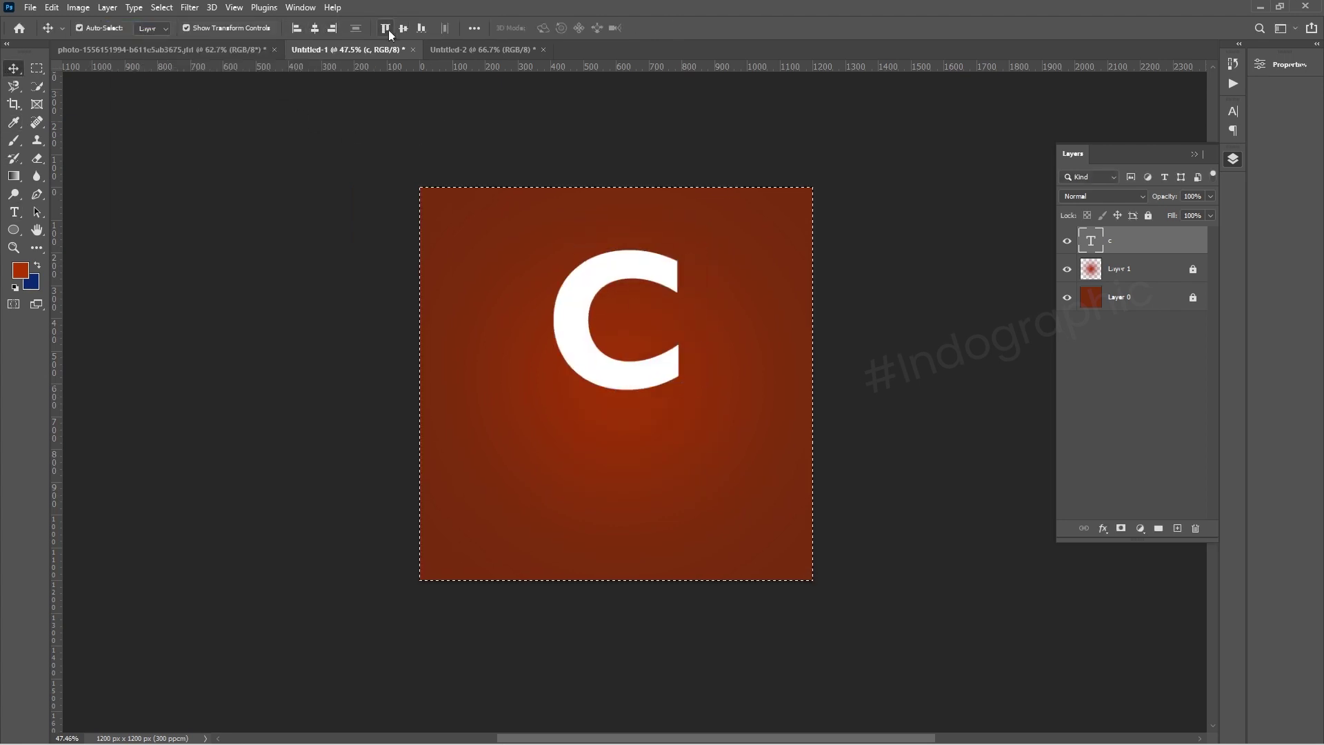
click(399, 29)
key(ctrl+d)
Enlarge the C and re-centre it on the canvas
click(524, 334)
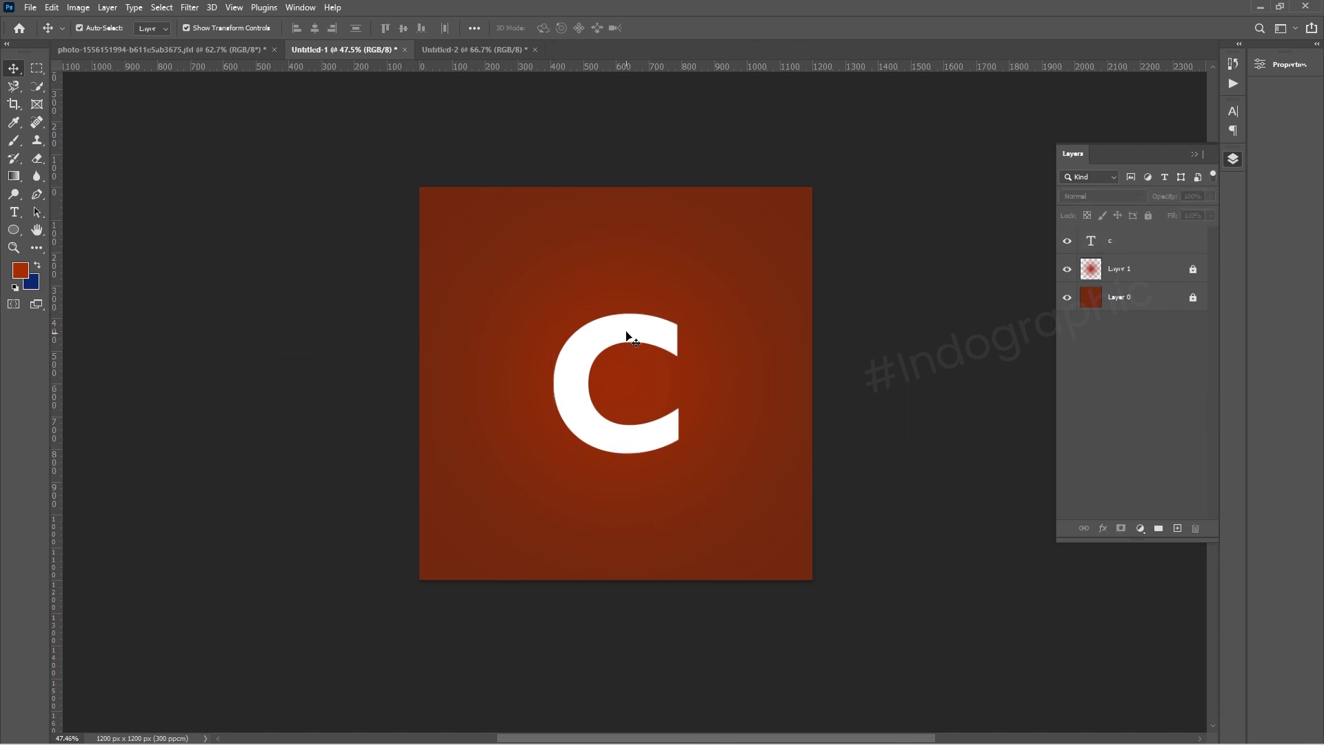
click(627, 336)
key(ctrl+t)
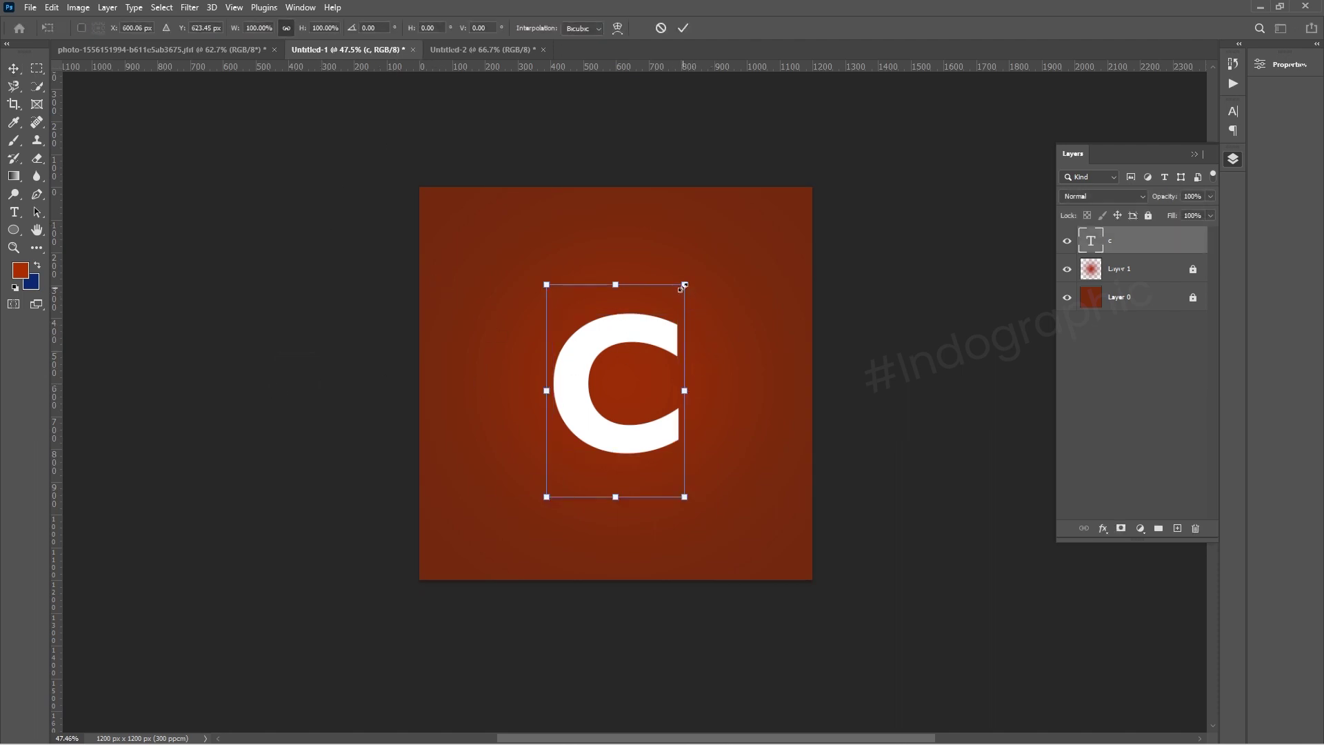
drag(685, 284, 732, 260)
key(Return)
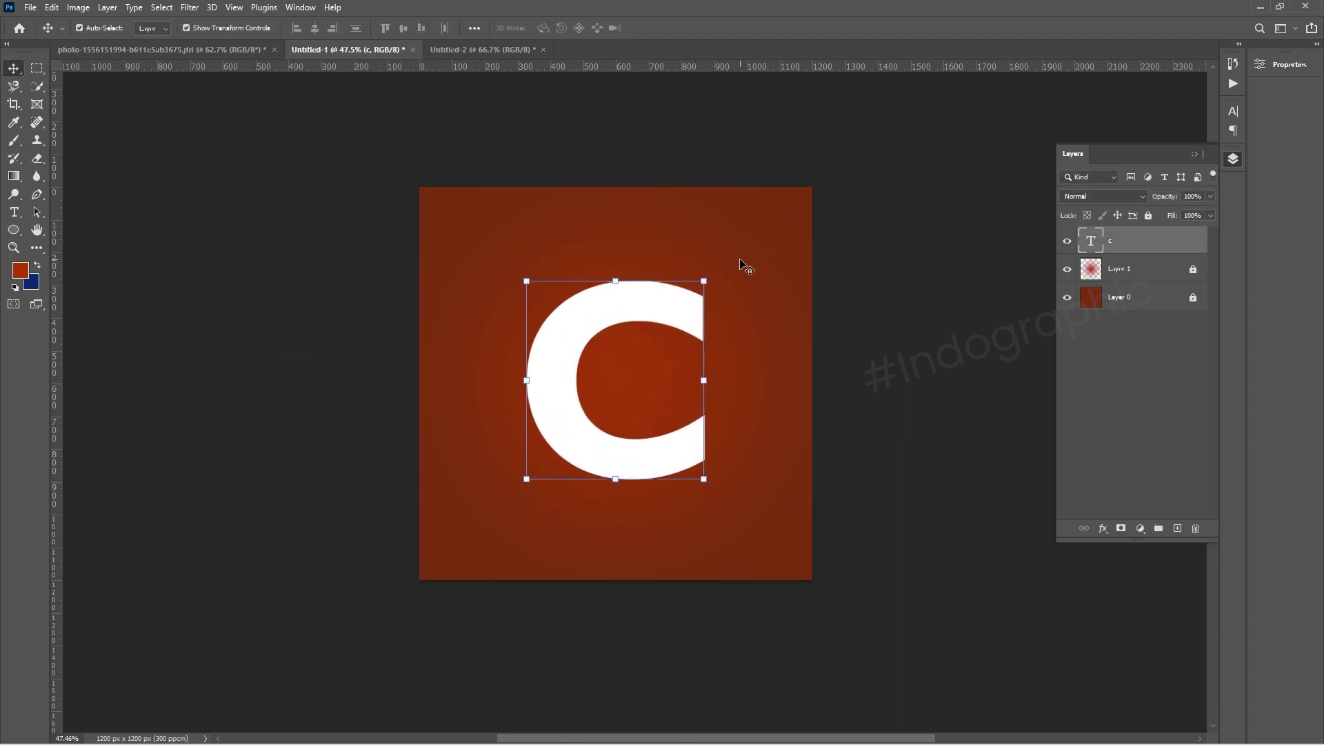
key(ctrl+a)
click(314, 28)
click(403, 28)
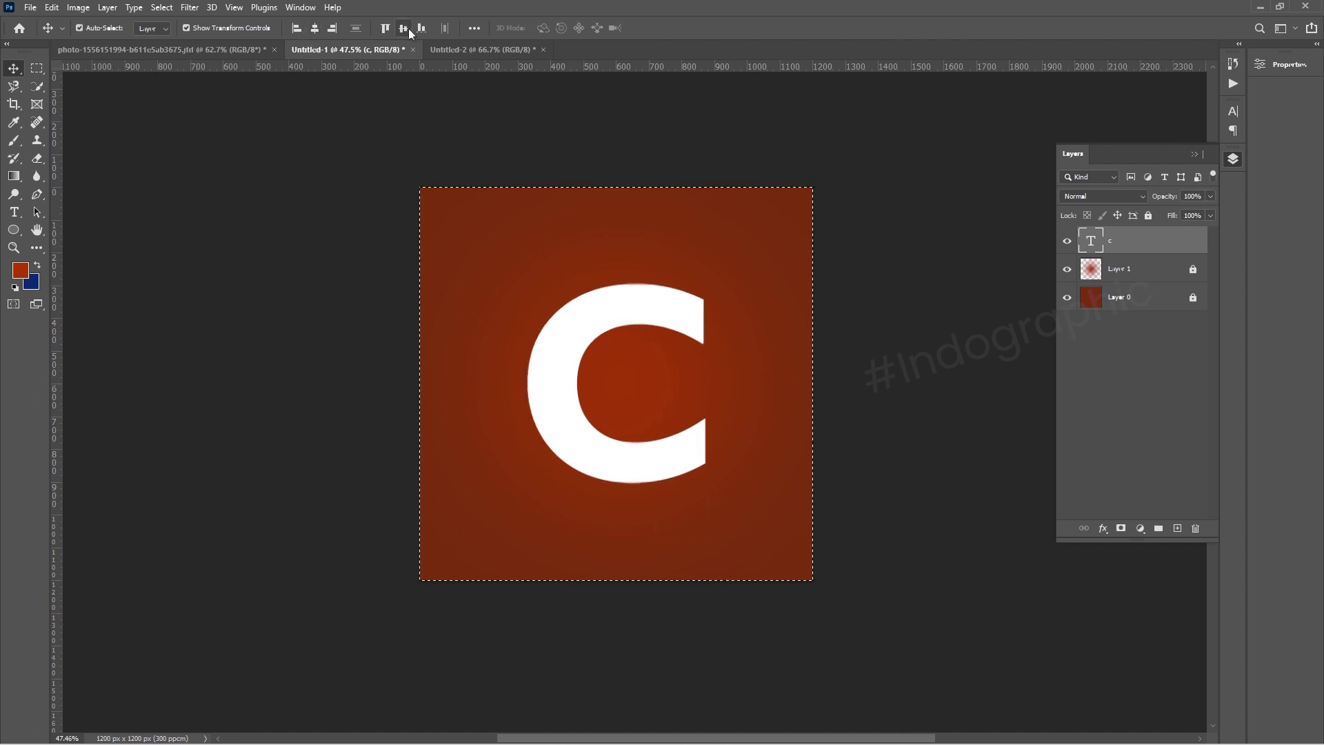
key(ctrl+d)
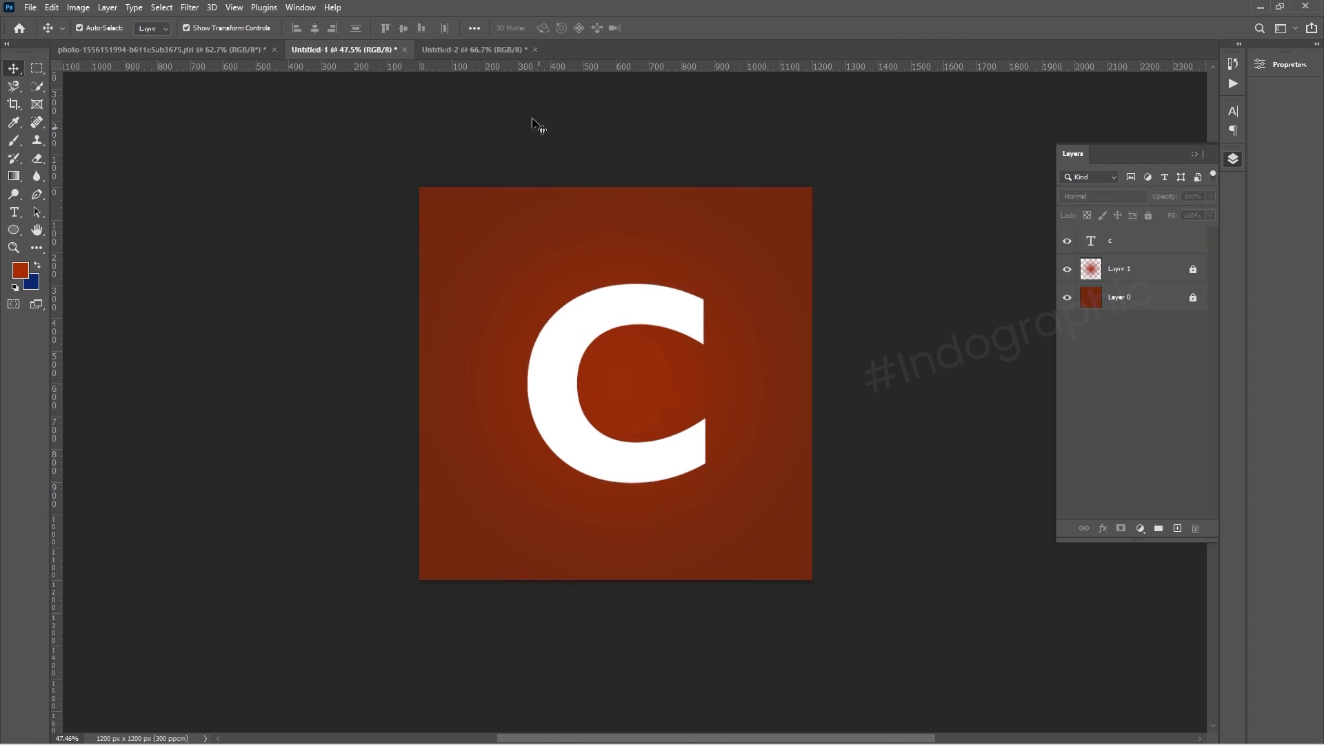
Bring the woman photo into the design at half opacity, positioned over the C
click(488, 50)
mouse_move(636, 283)
mouse_down()
mouse_move(379, 43)
mouse_move(591, 406)
mouse_up()
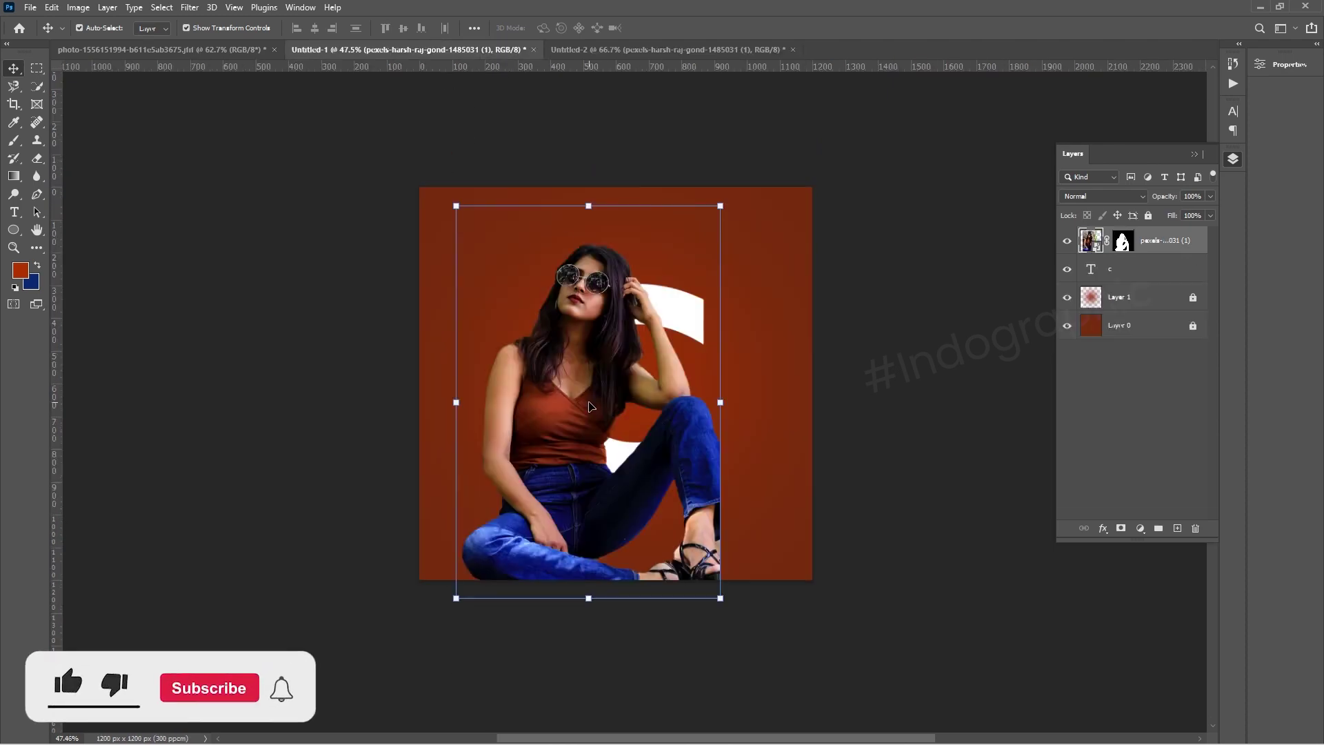
click(1166, 199)
drag(1165, 200, 1164, 200)
click(766, 381)
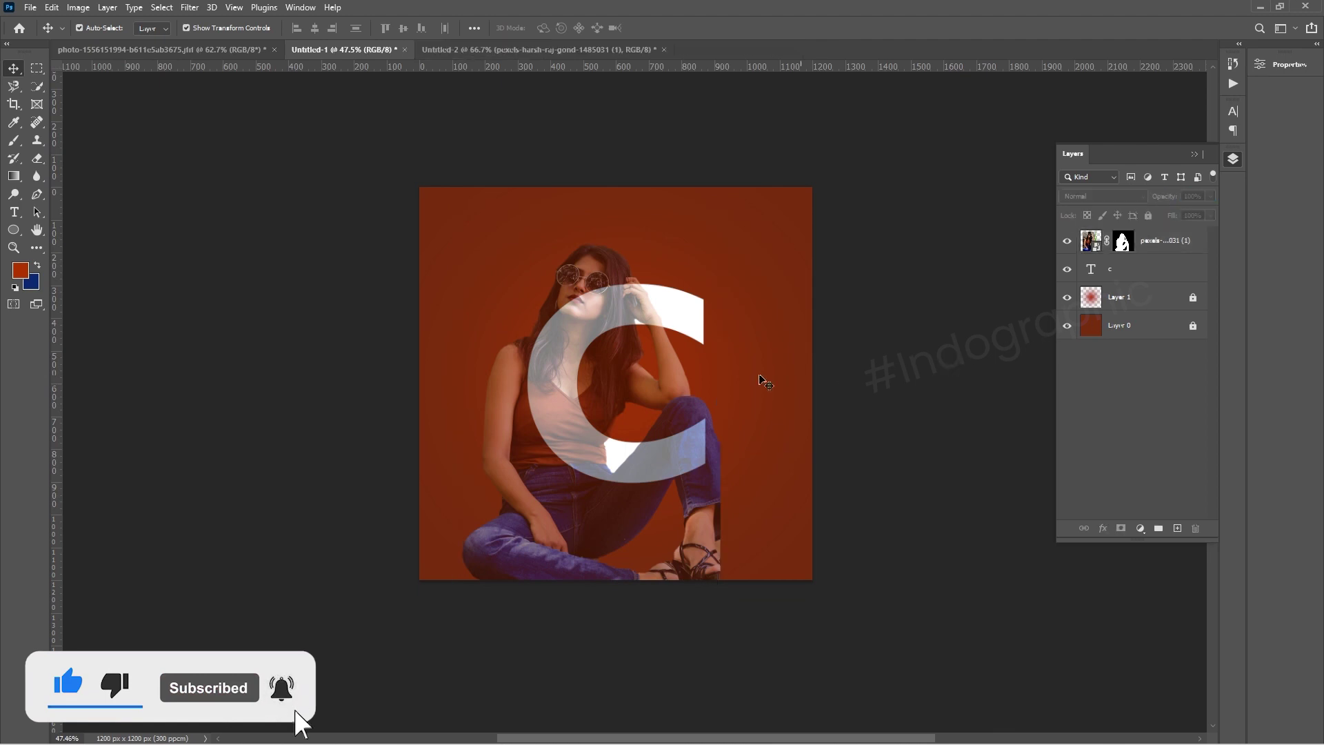
drag(529, 416, 659, 345)
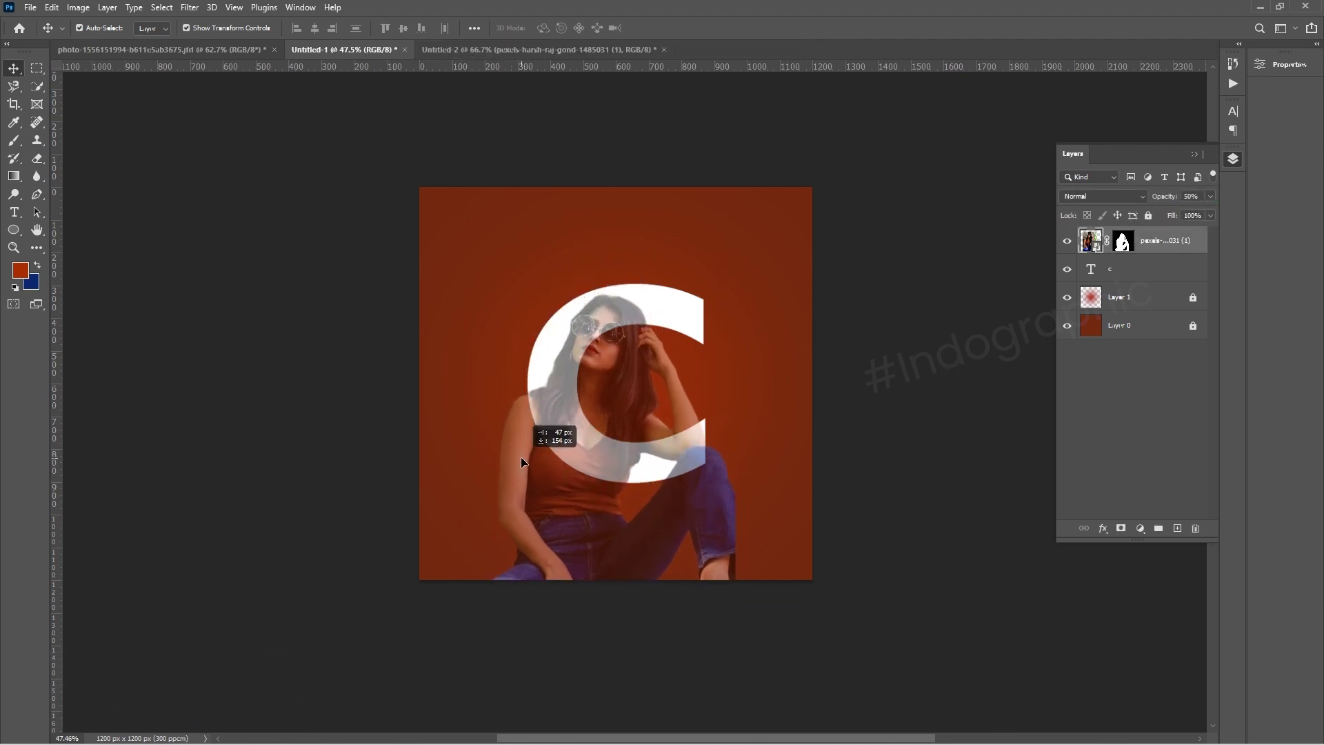
Flip the woman photo horizontally
key(ctrl+t)
right_click(579, 487)
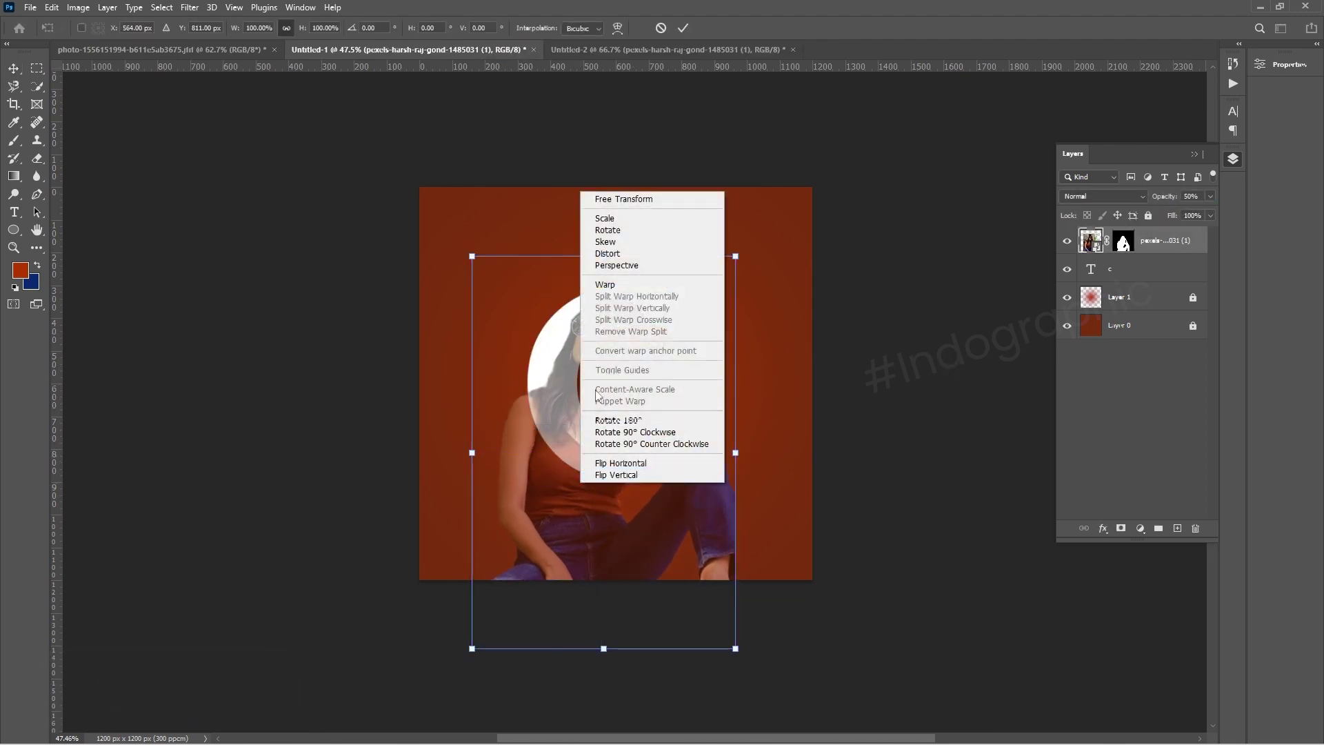
click(621, 462)
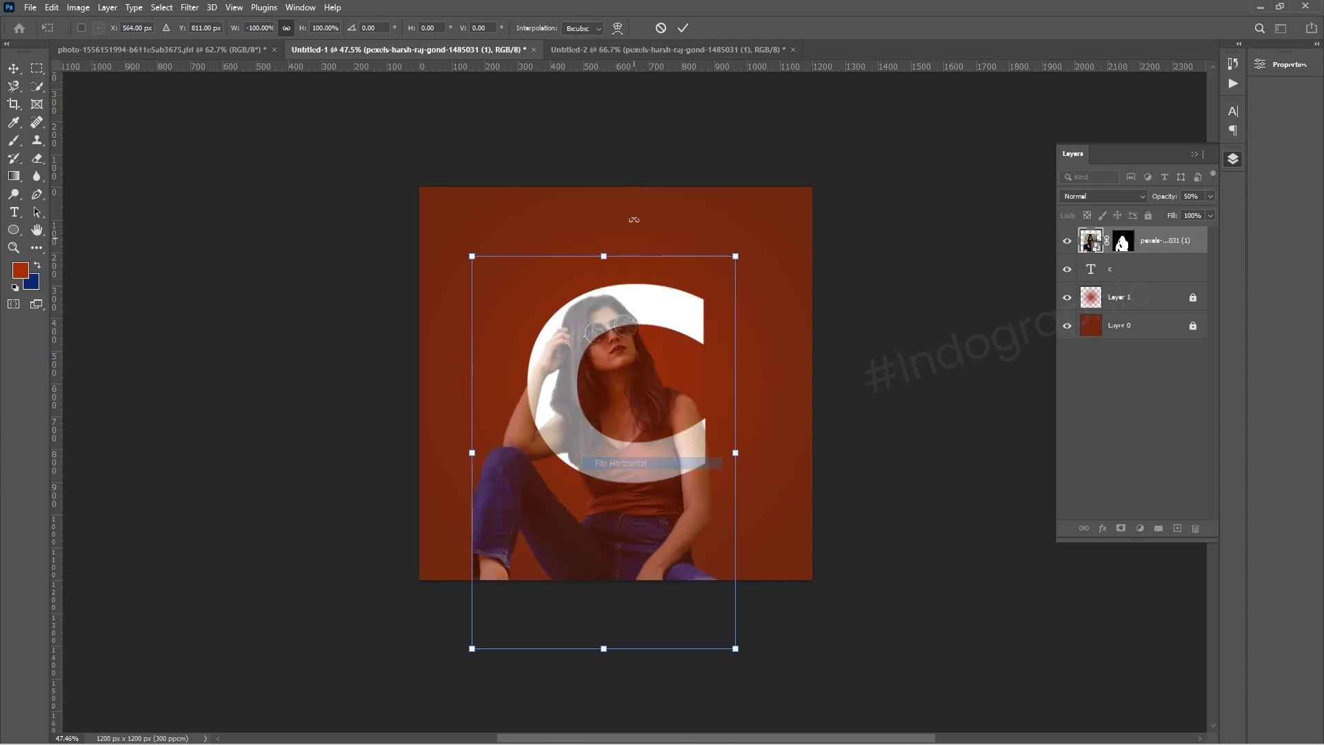
click(683, 27)
Move the photo down and nudge it left and down over the C
drag(676, 412, 673, 437)
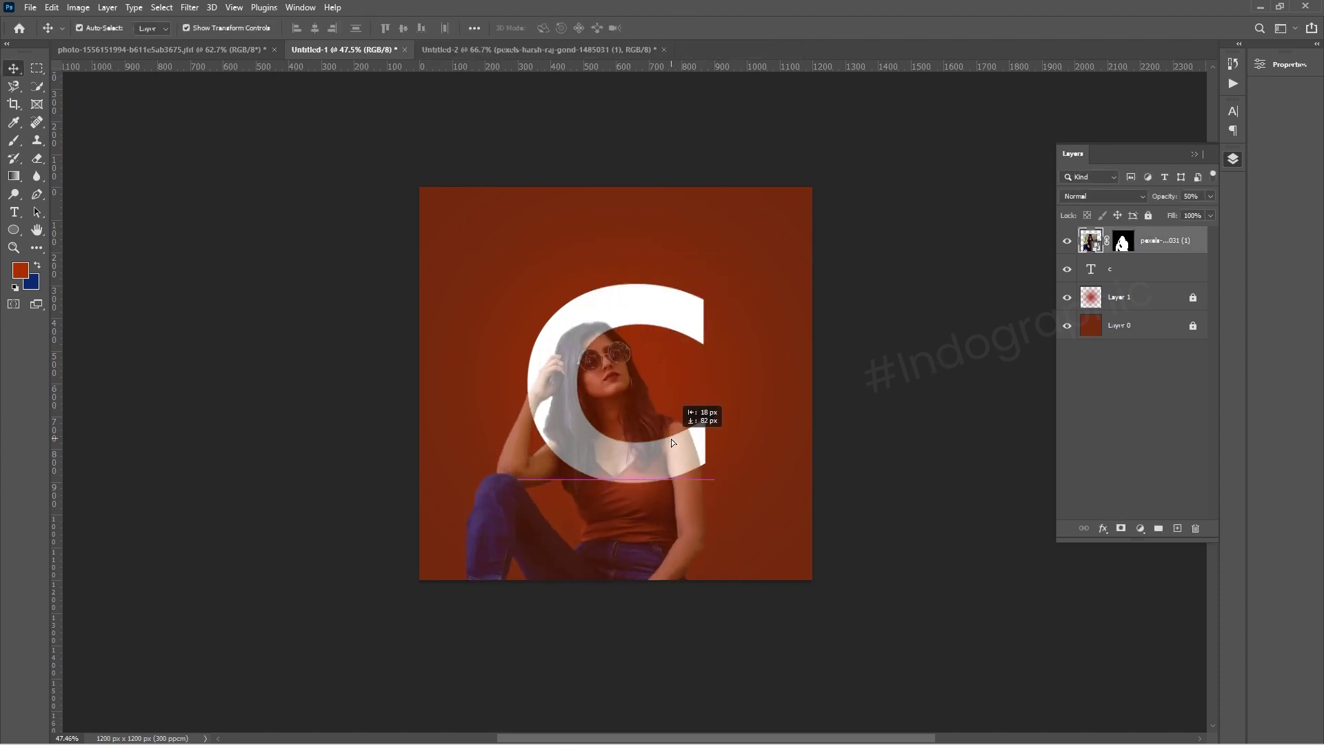
mouse_move(747, 277)
mouse_down()
mouse_move(754, 314)
mouse_move(783, 329)
mouse_up()
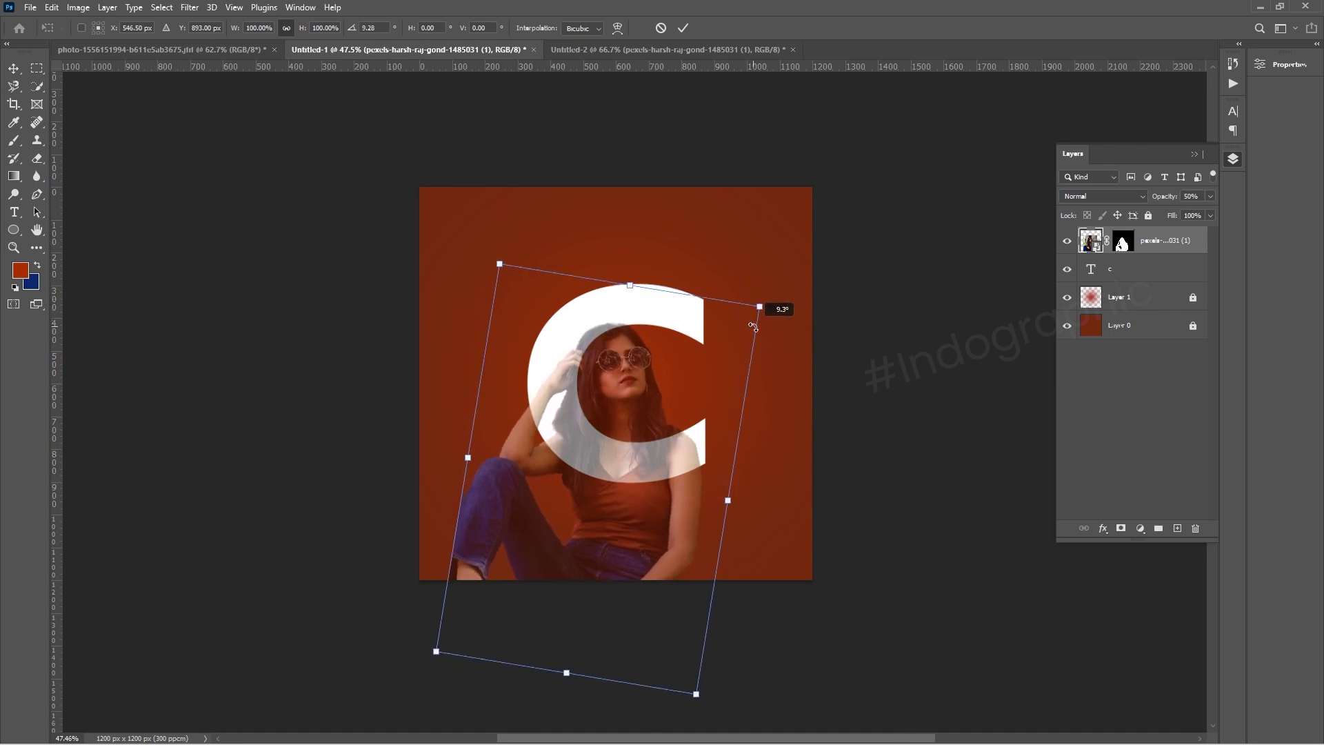
key(Escape)
key(shift+Left)
key(shift+Left)
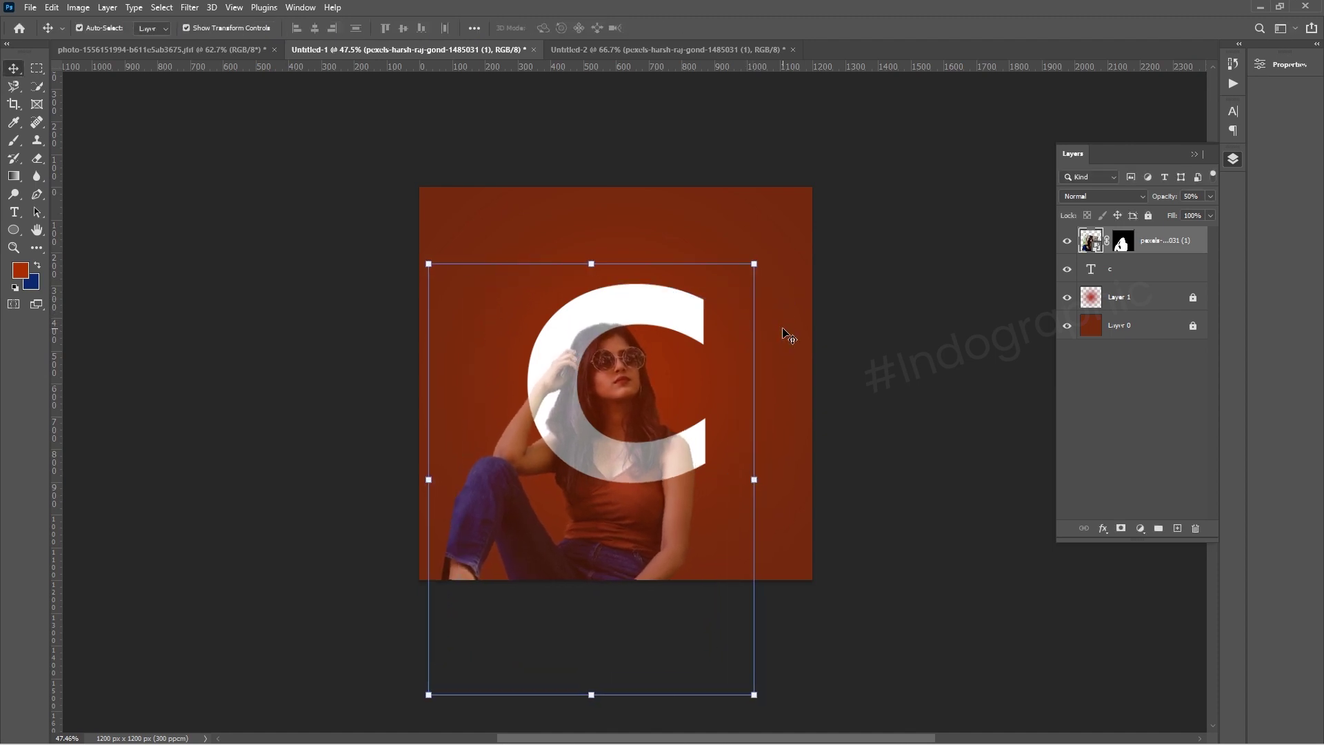
key(shift+Left)
key(shift+Left)
key(shift+Left)
key(shift+Right)
key(shift+Down)
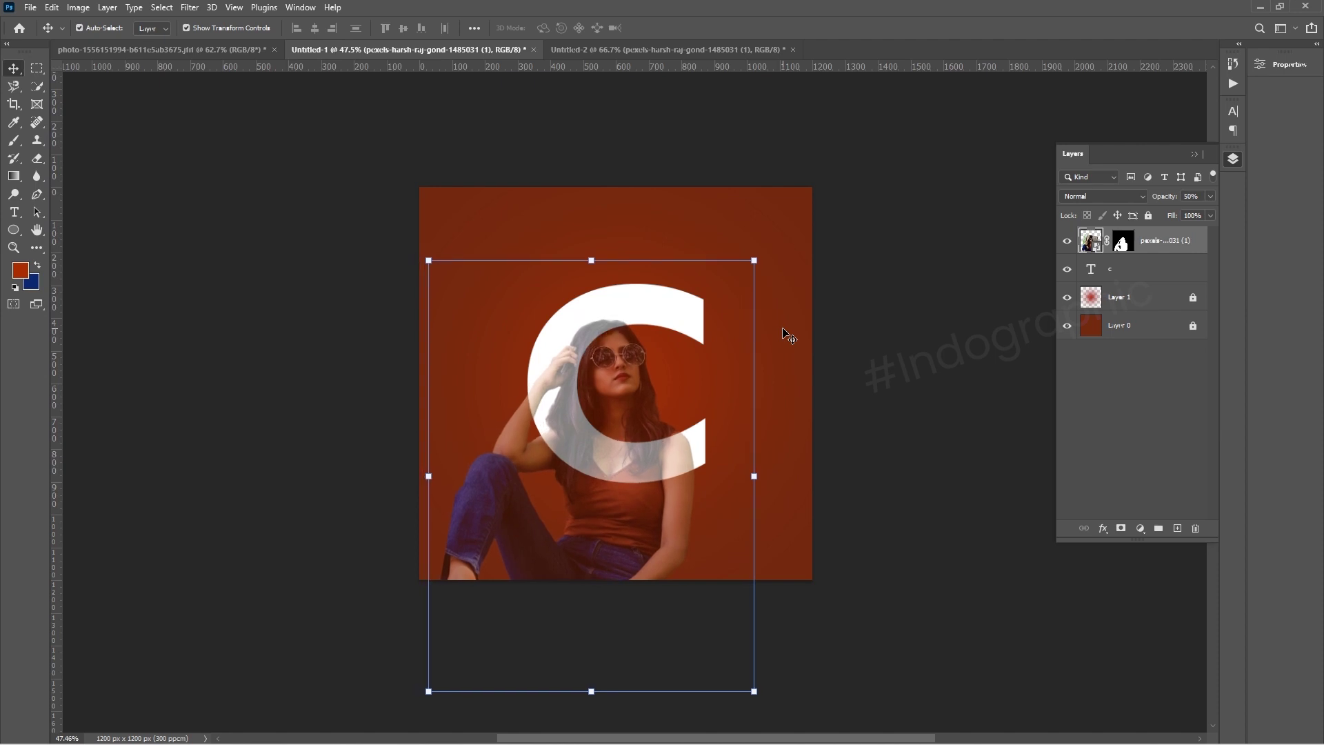
key(shift+Down)
key(shift+Down)
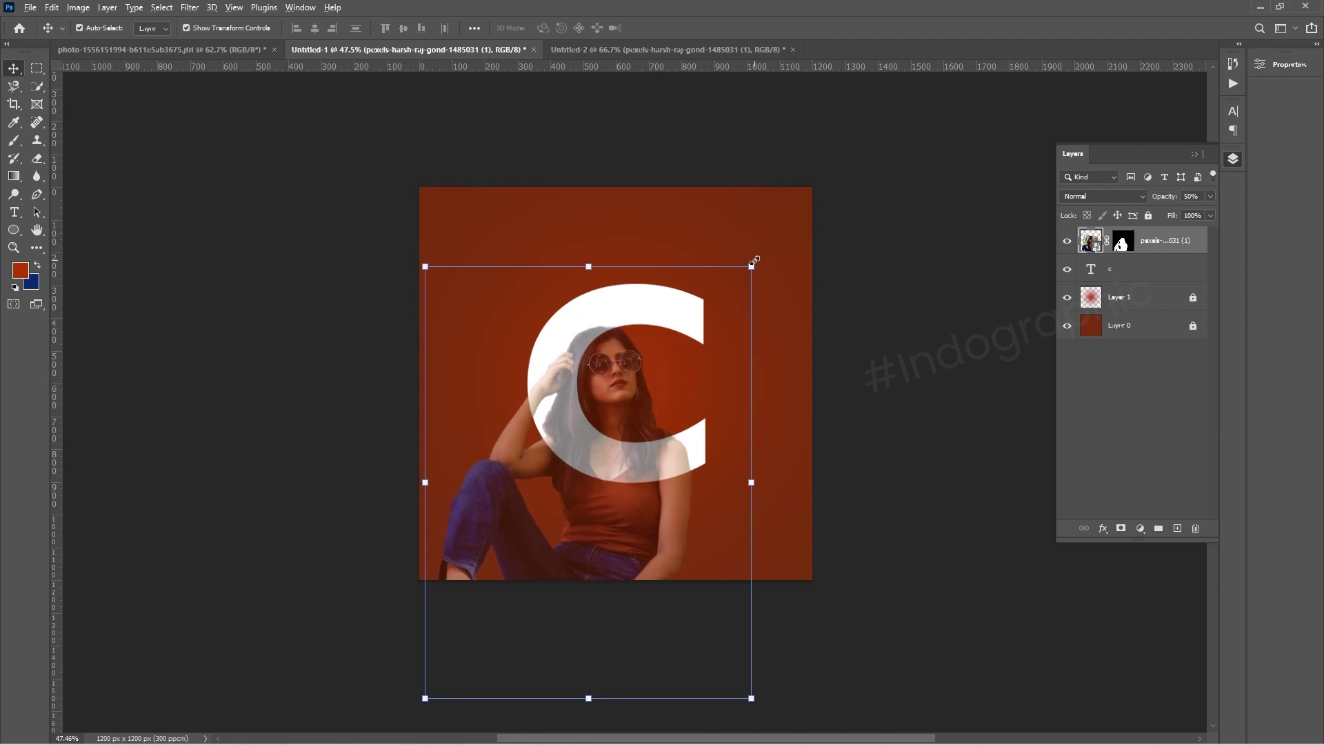
Shrink the photo to about 91%, nudge it upward, and restore 100% opacity
drag(752, 265, 738, 285)
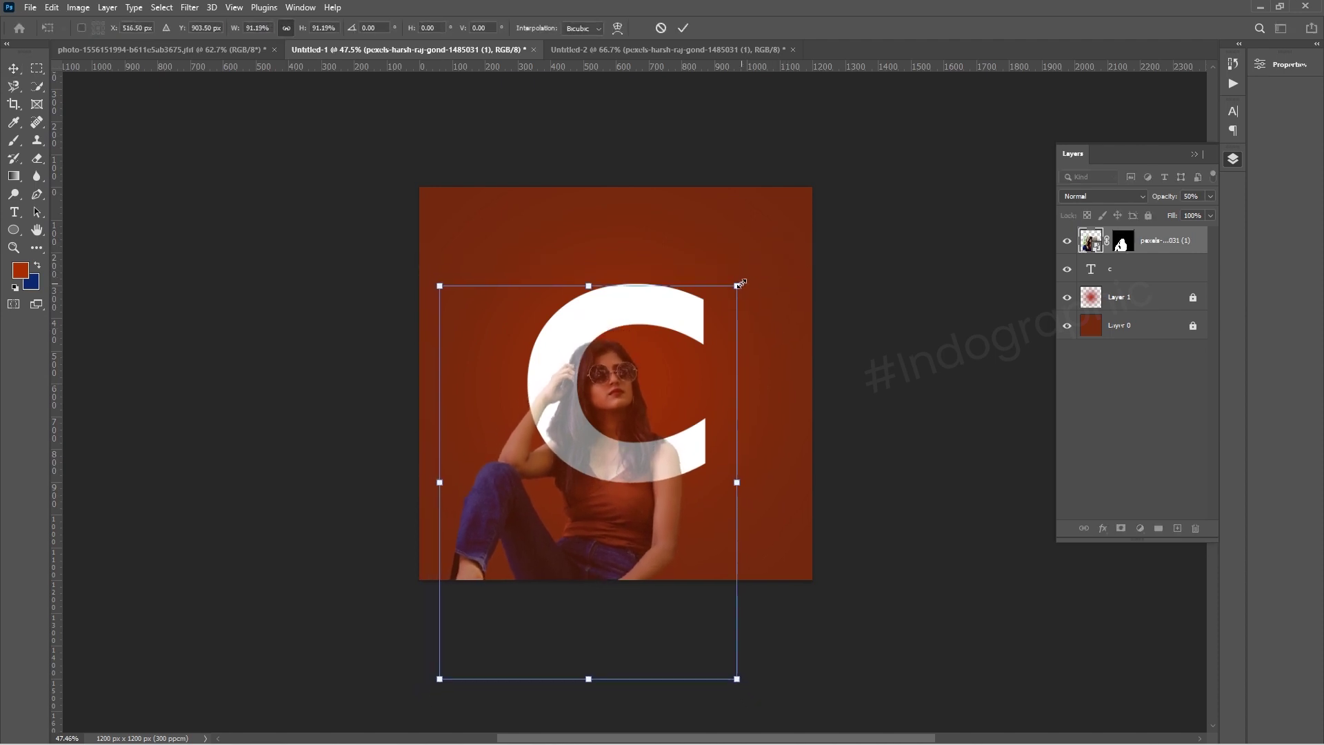
key(shift+Up)
key(shift+Right)
key(shift+Up)
key(shift+Up)
key(shift+Up)
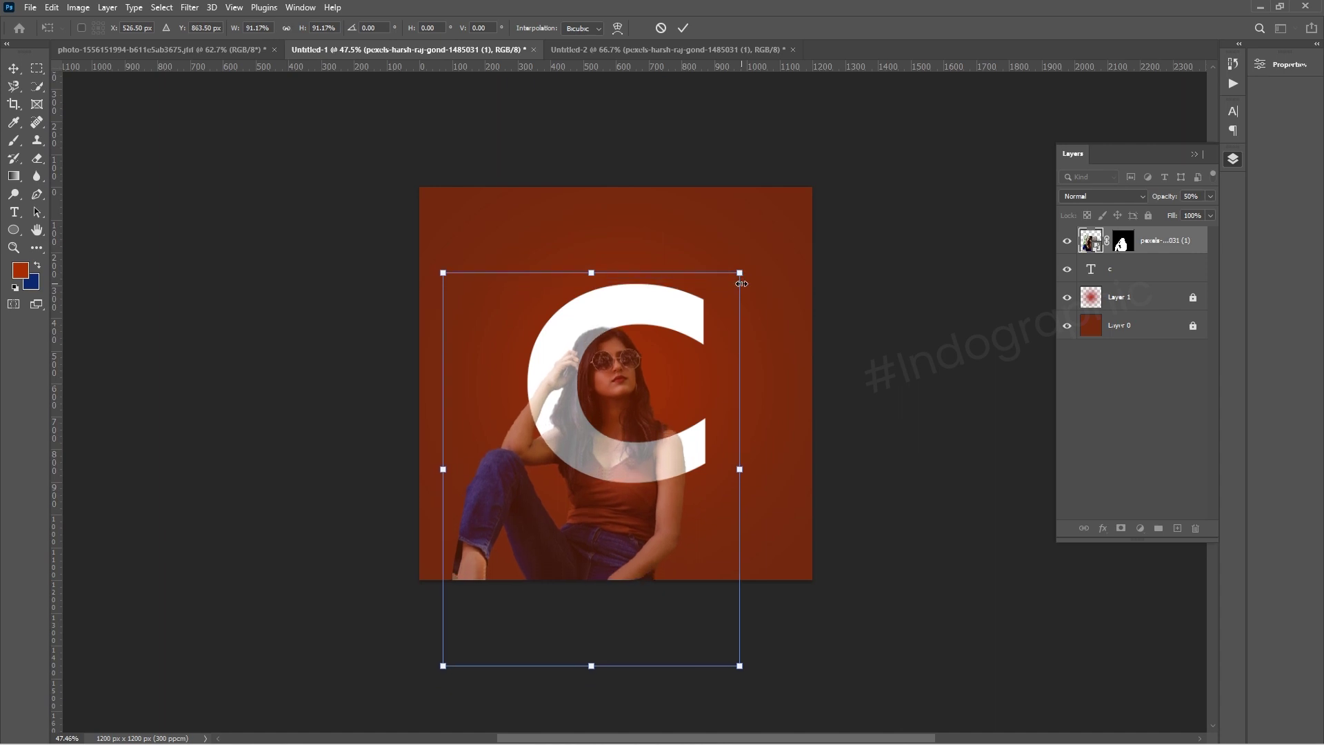
drag(740, 274, 737, 279)
key(shift+Up)
key(shift+Up)
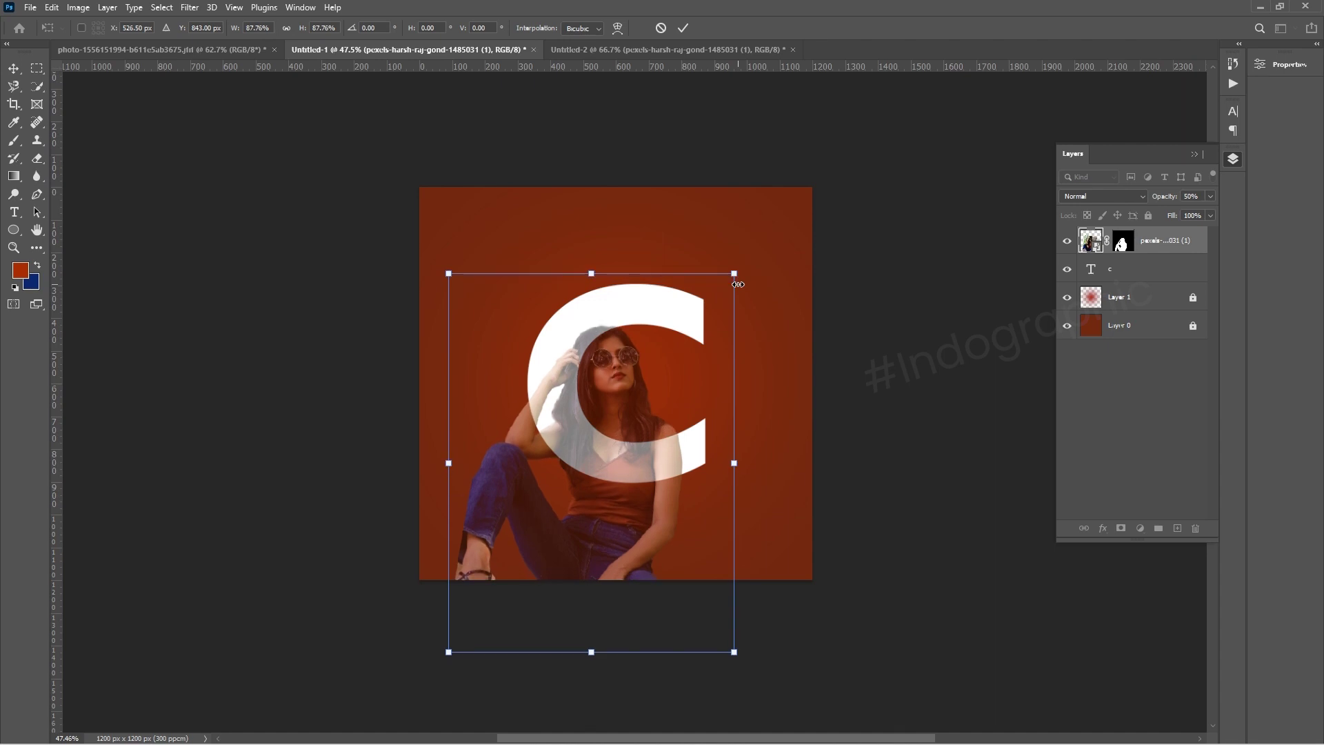
key(Up)
key(Up)
key(Up)
key(Up)
key(Up)
key(Up)
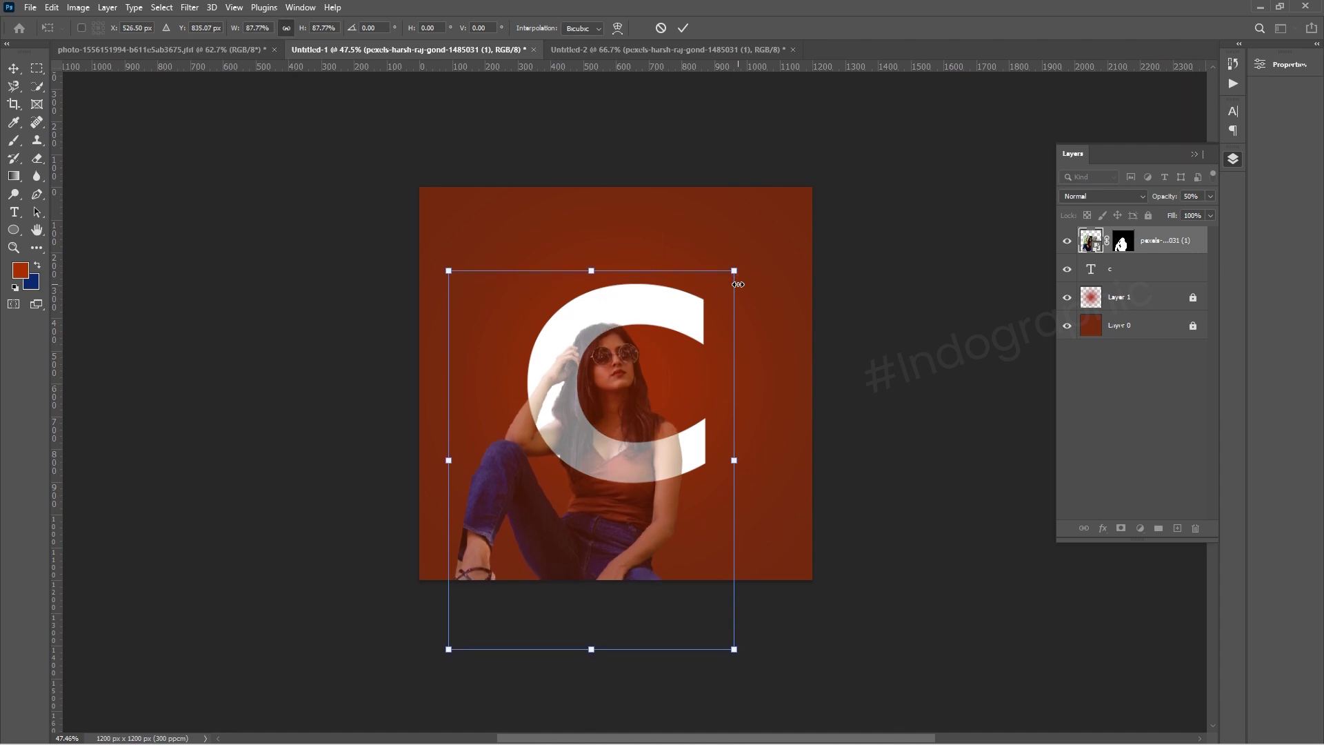
key(Up)
key(Up)
key(Up)
key(Up)
key(Return)
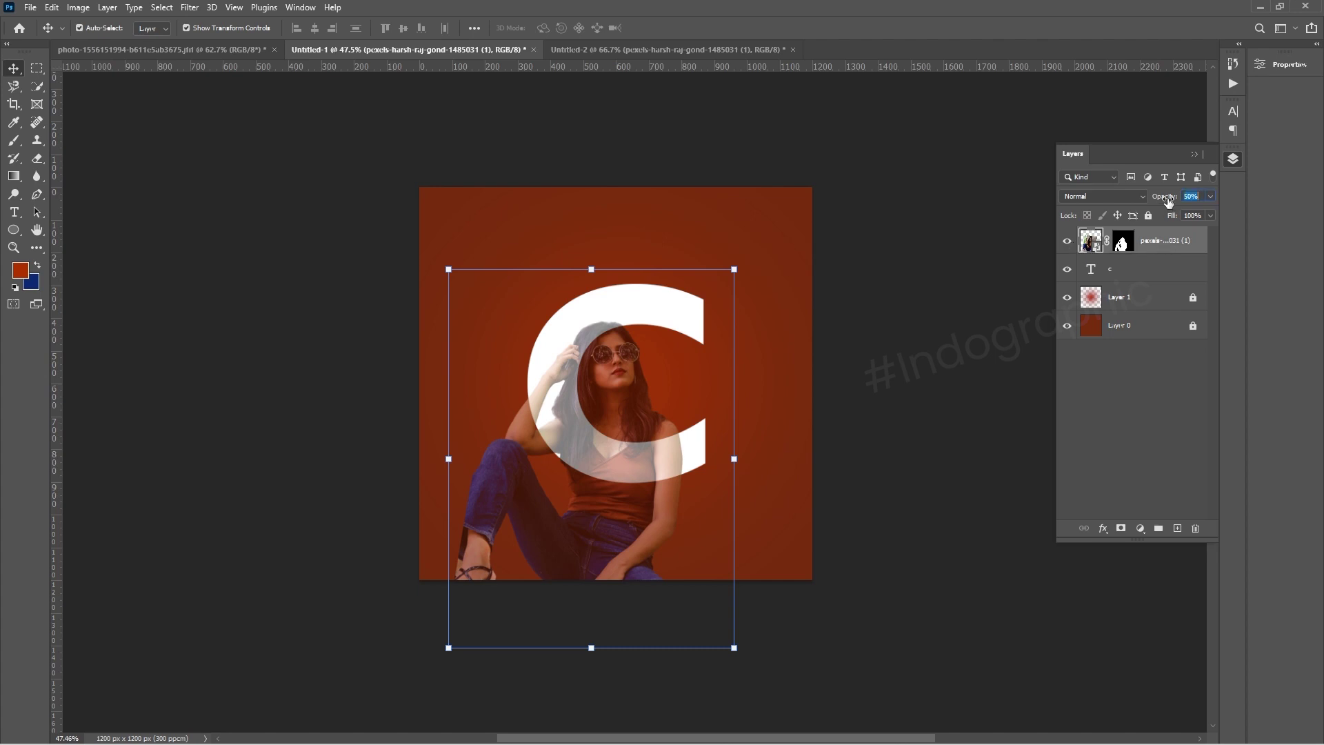
text(00)
key(Return)
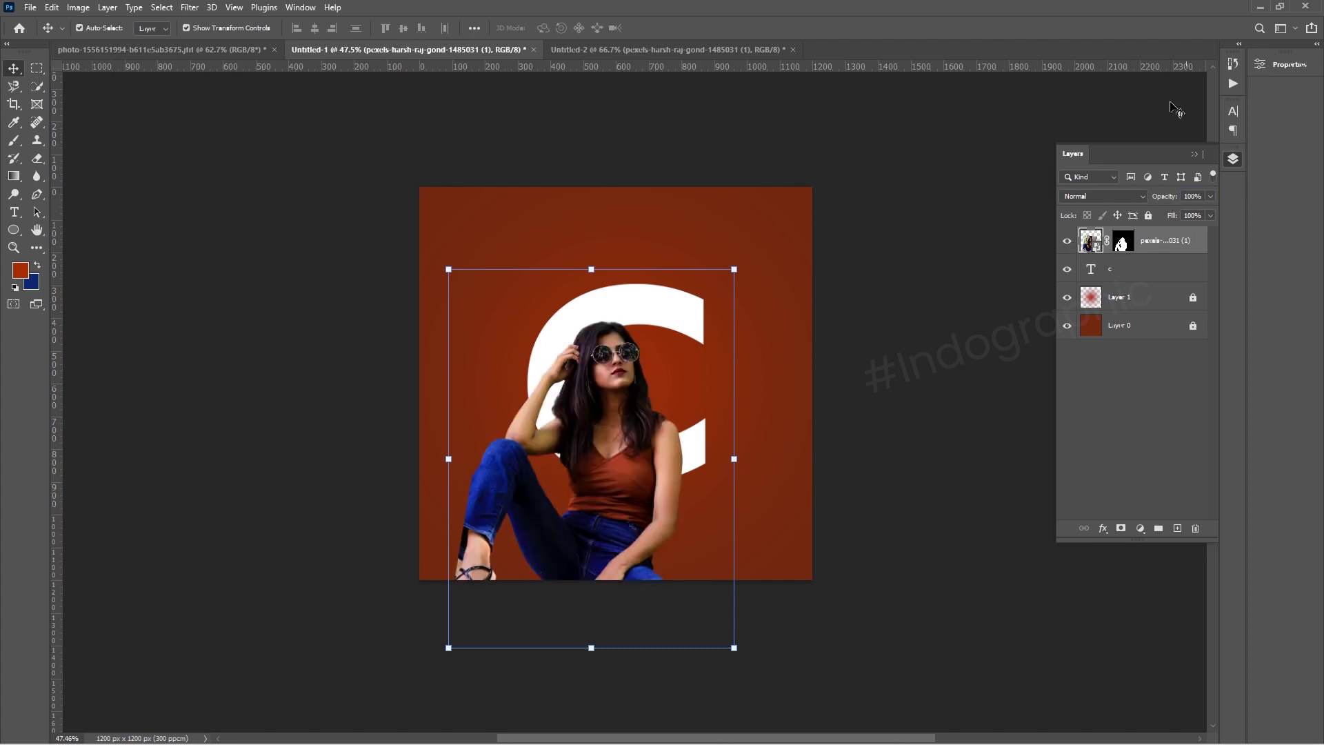
Hide the woman photo and add a Stroke outline to the C
click(1067, 242)
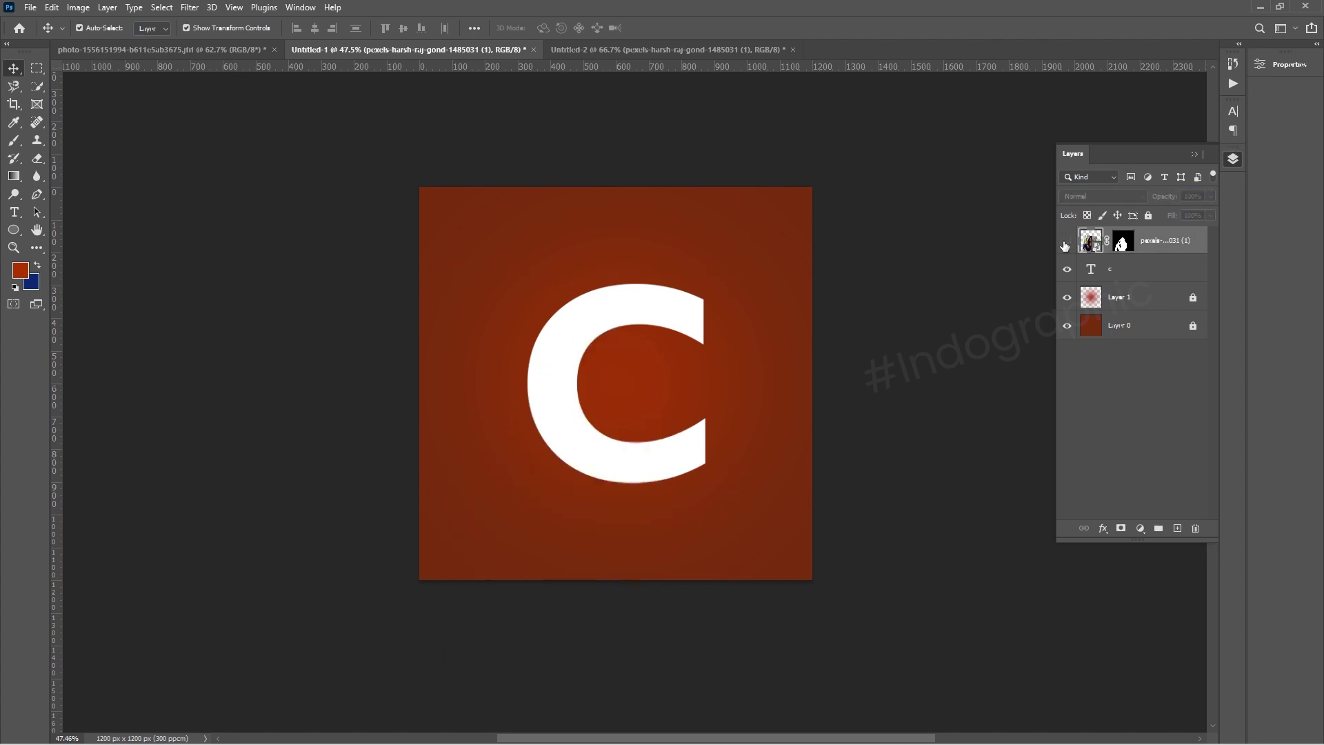
click(991, 307)
click(590, 305)
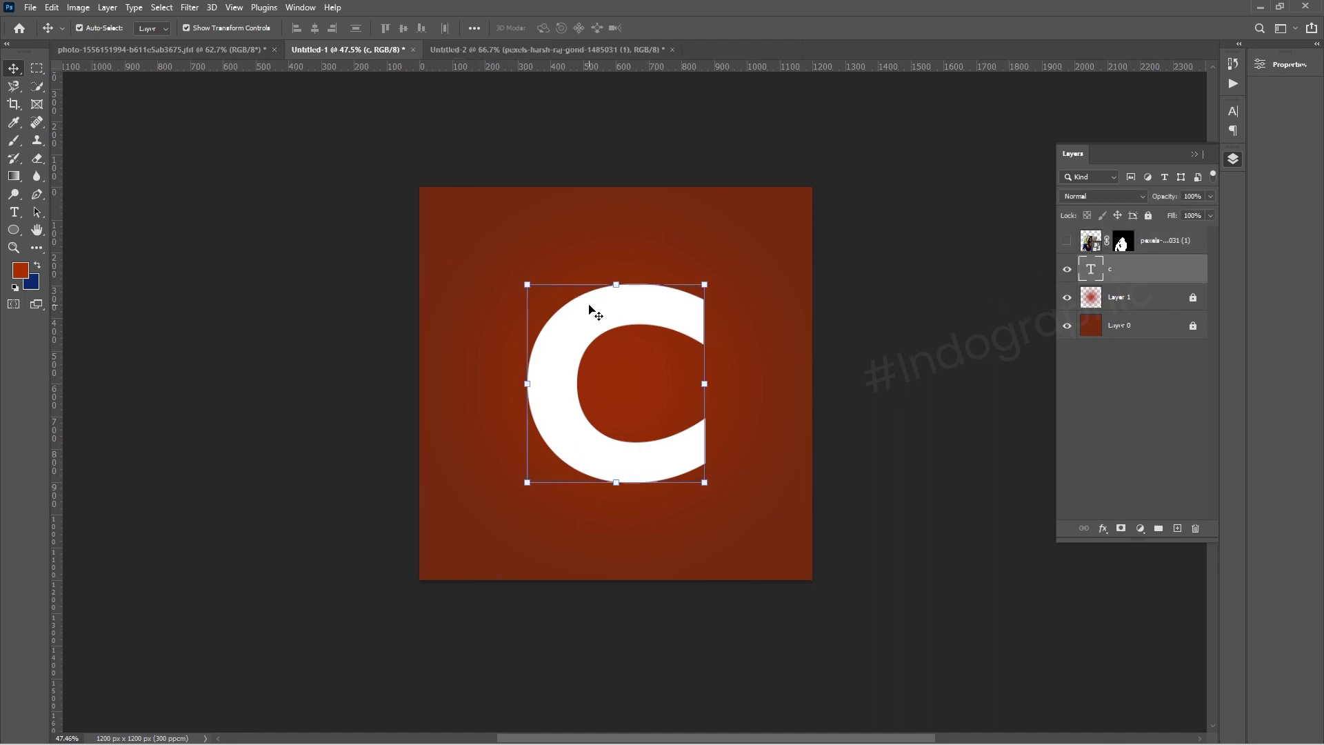
right_click(1125, 271)
click(1165, 134)
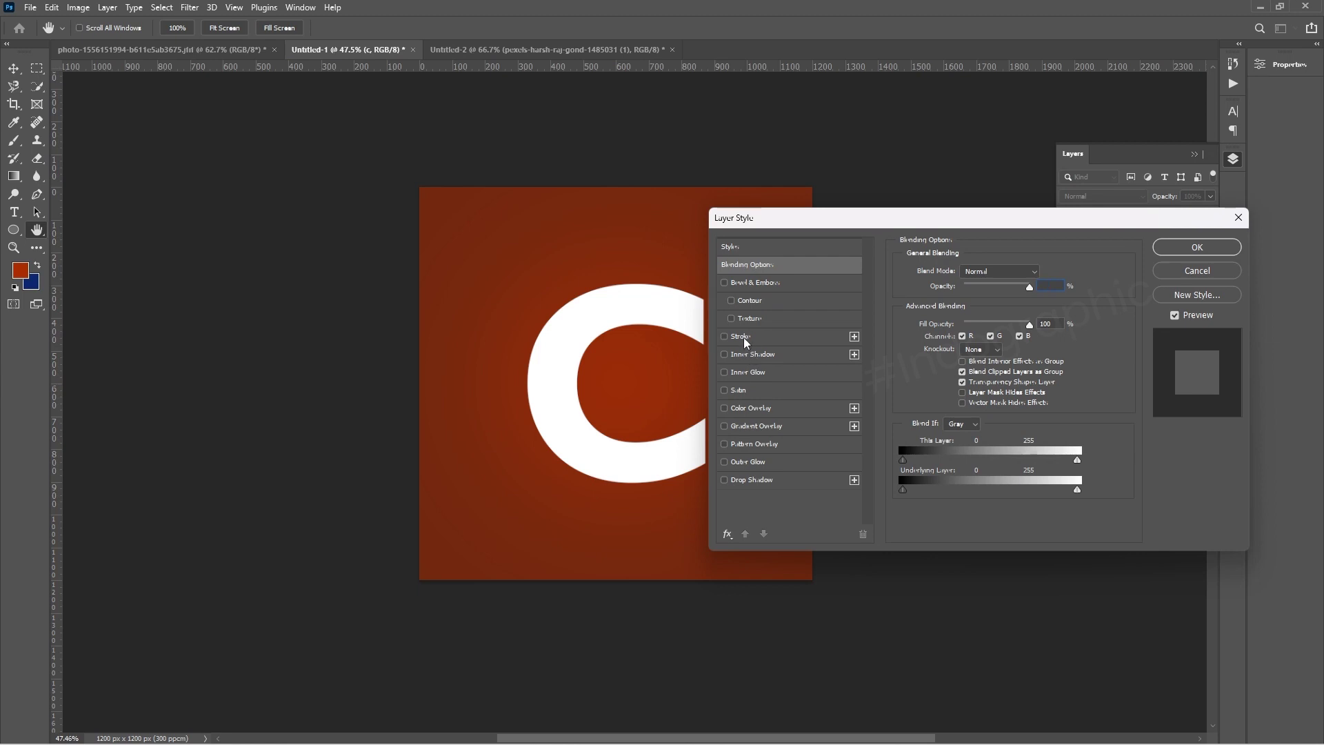
click(742, 337)
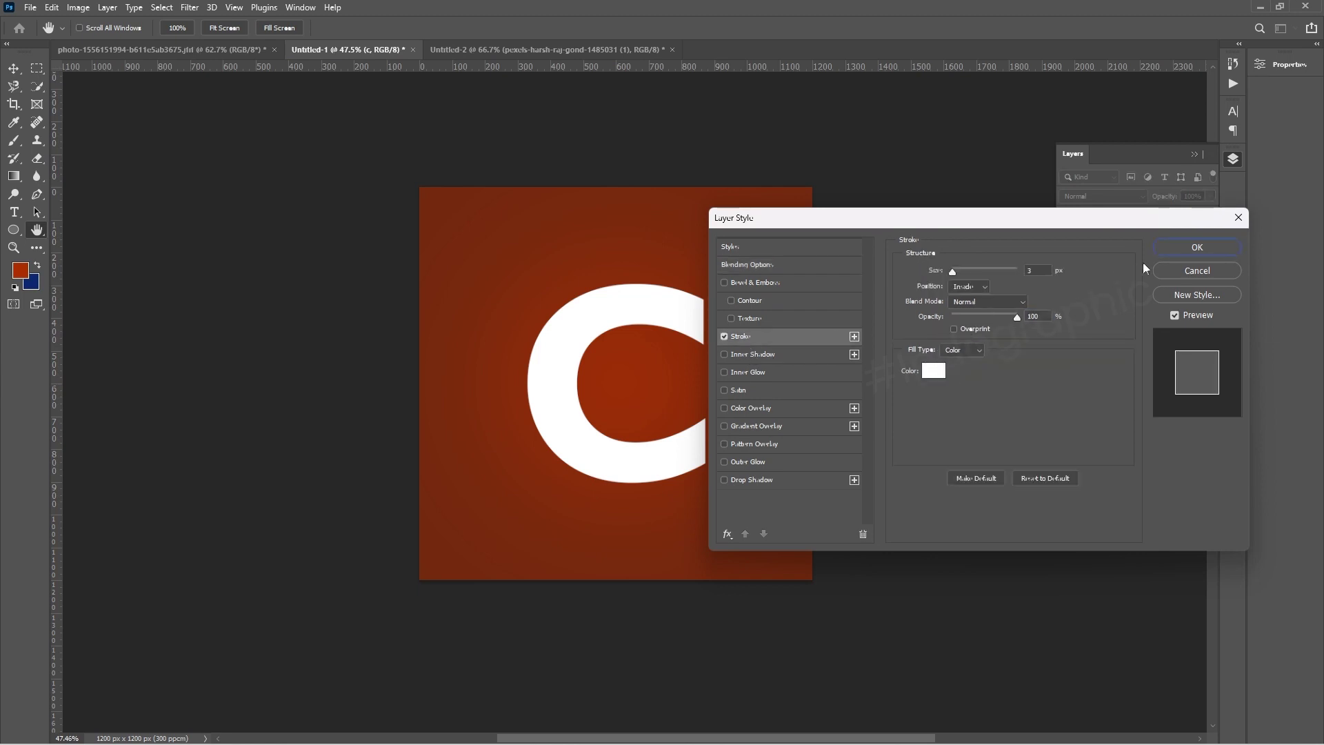
click(1176, 250)
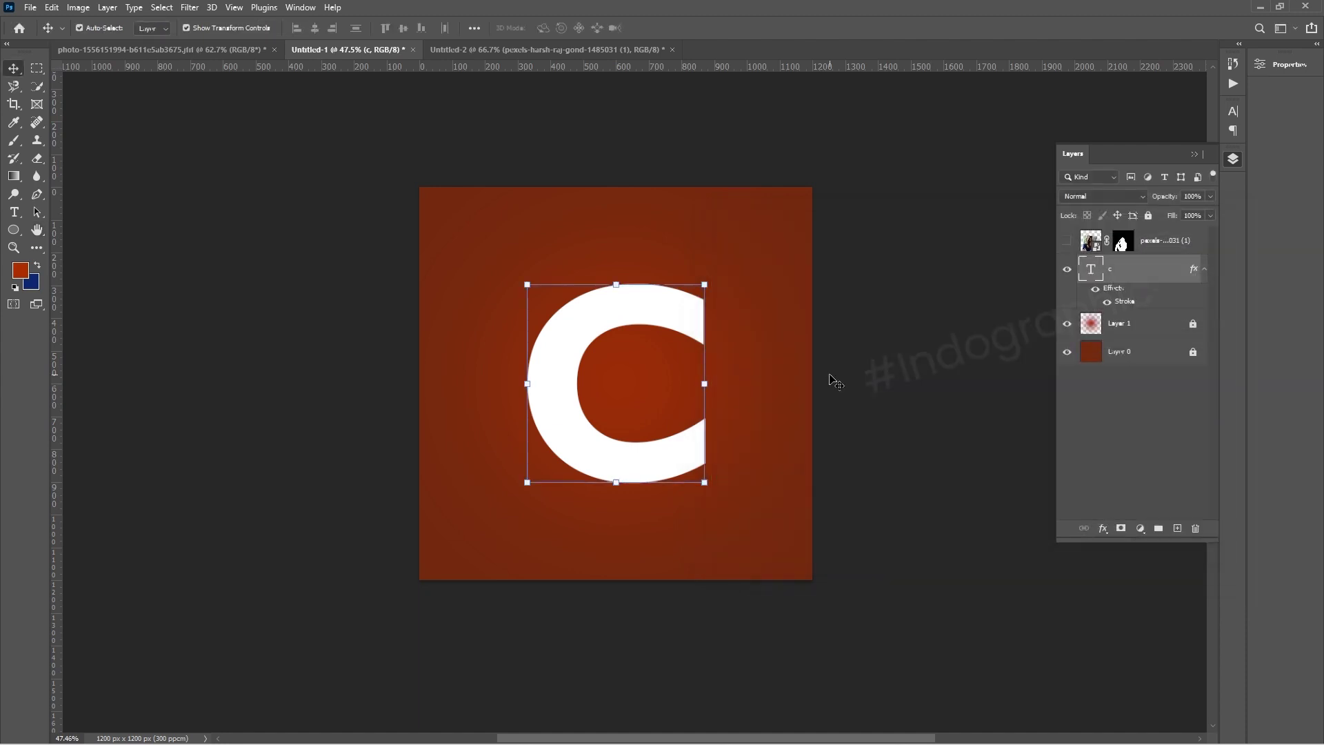
Sample the dark red from the canvas corner and fill the C with it
click(18, 271)
click(434, 568)
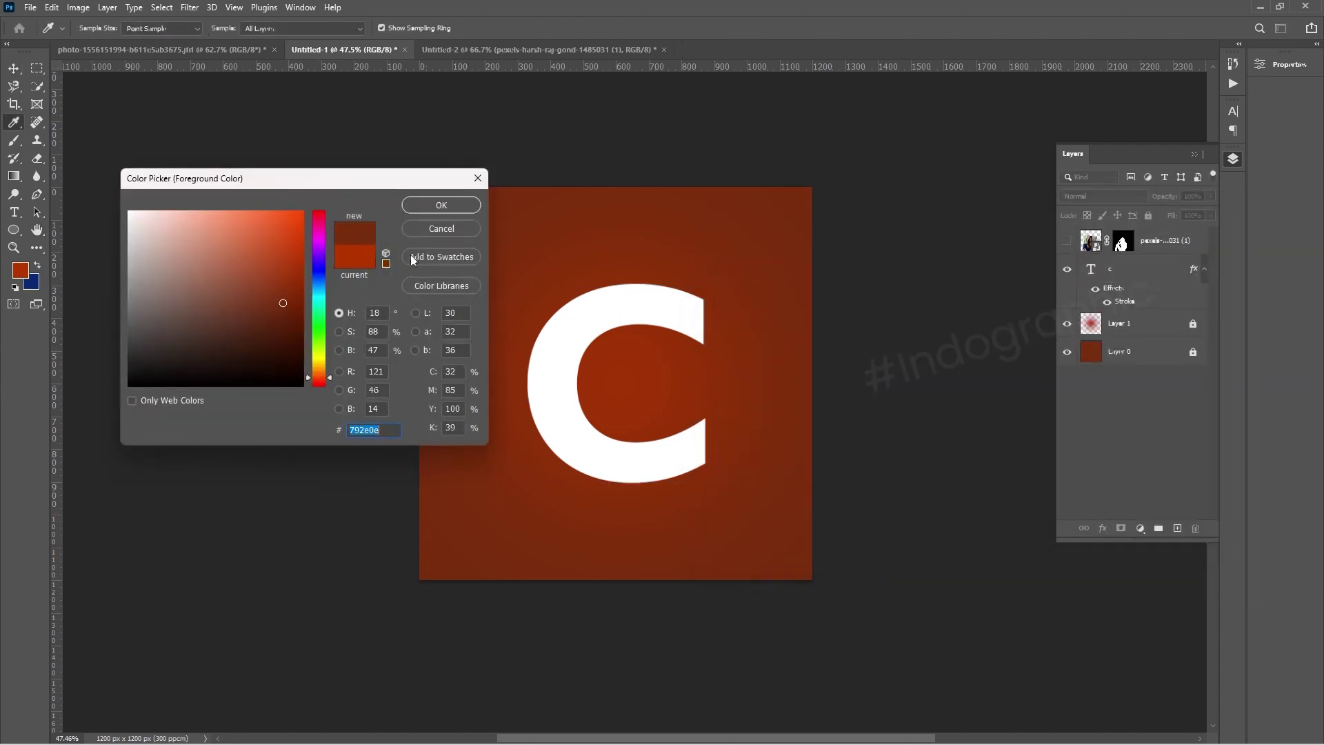
click(442, 202)
key(v)
click(550, 358)
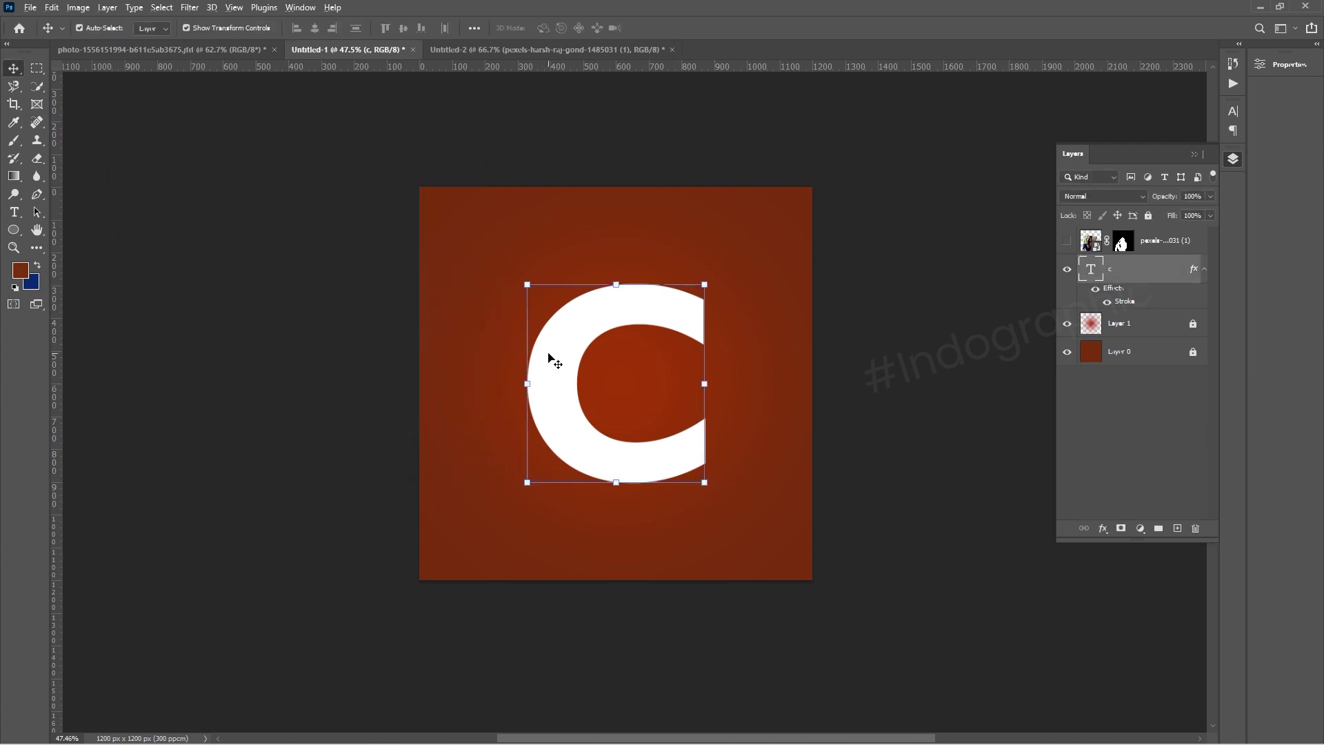
key(alt+BackSpace)
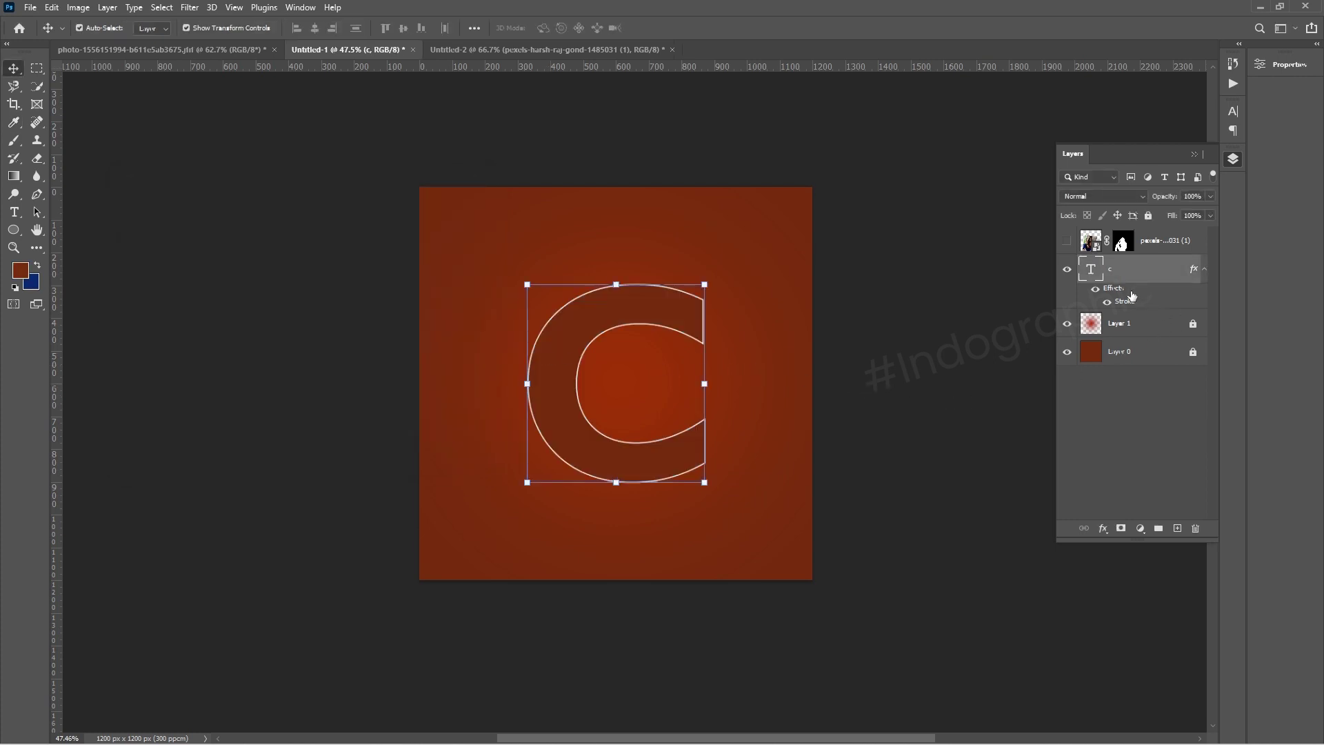
Reapply the C's stroke settings and show the woman photo again
click(982, 343)
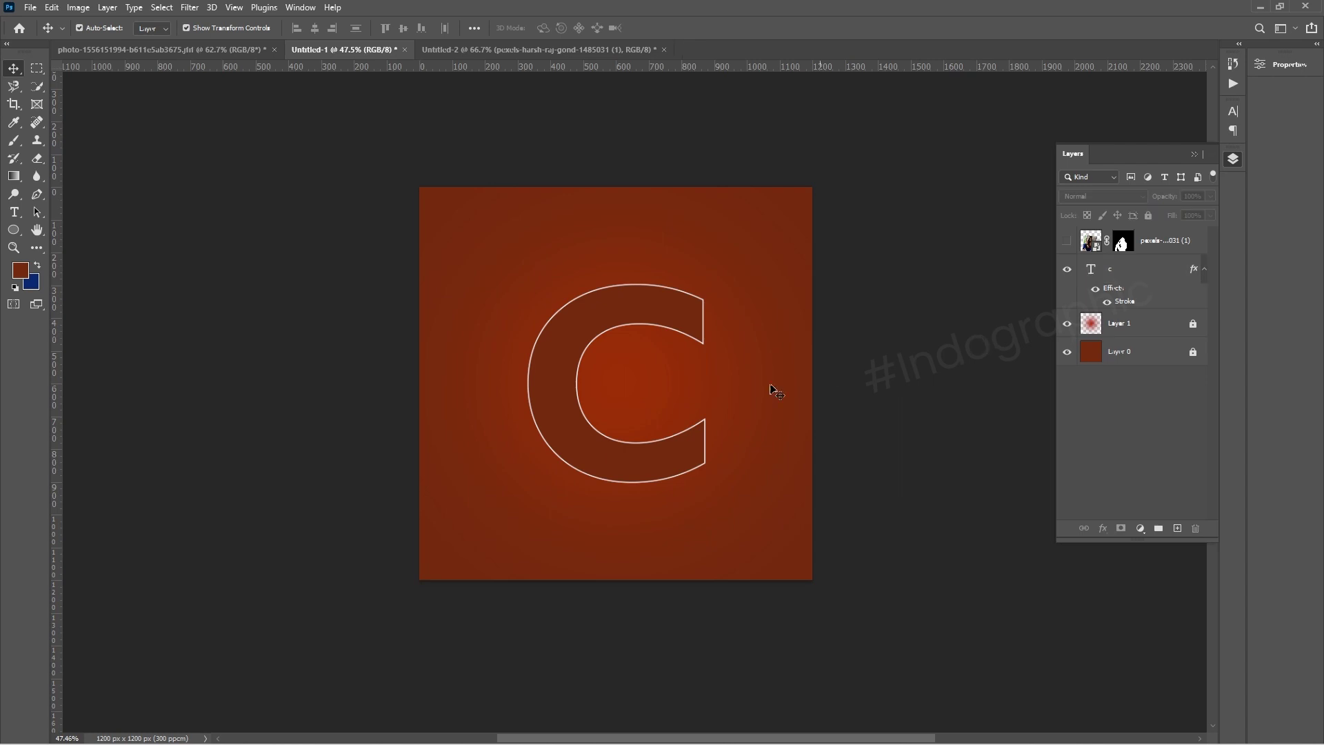
click(624, 322)
double_click(1126, 302)
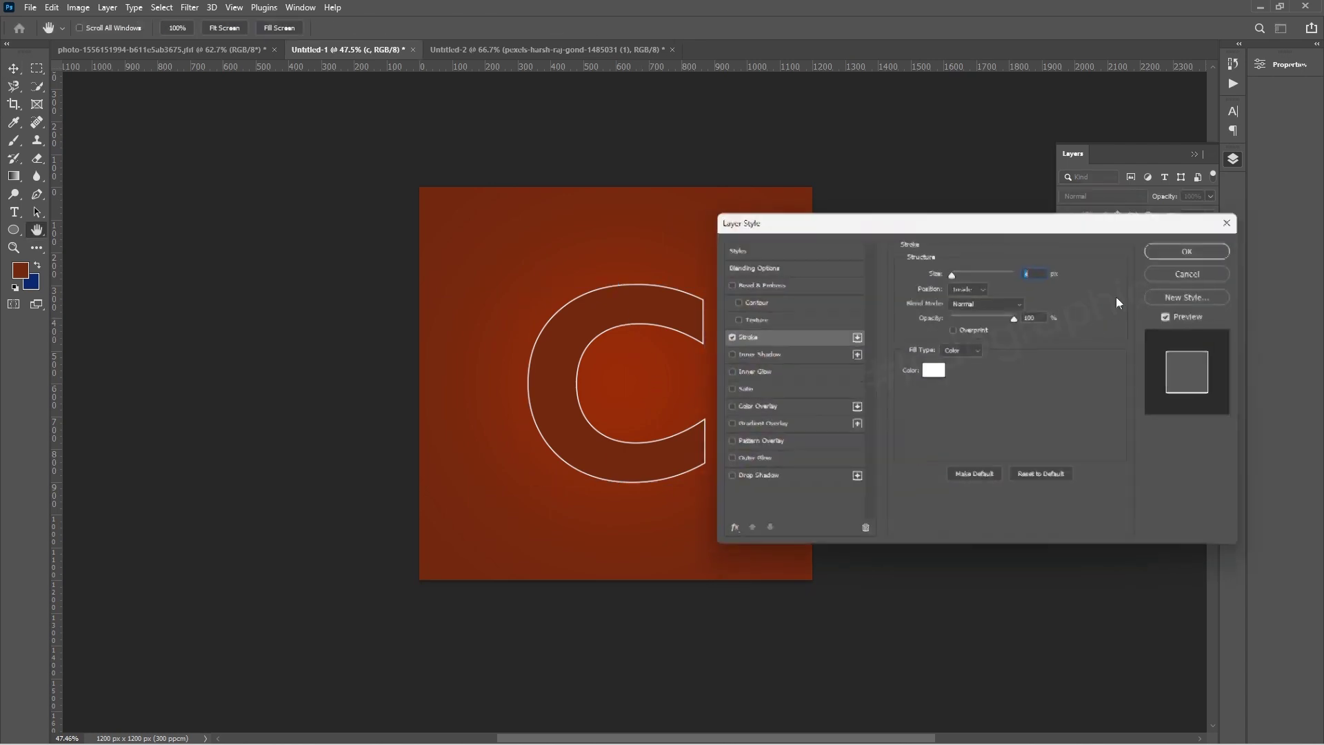
key(Return)
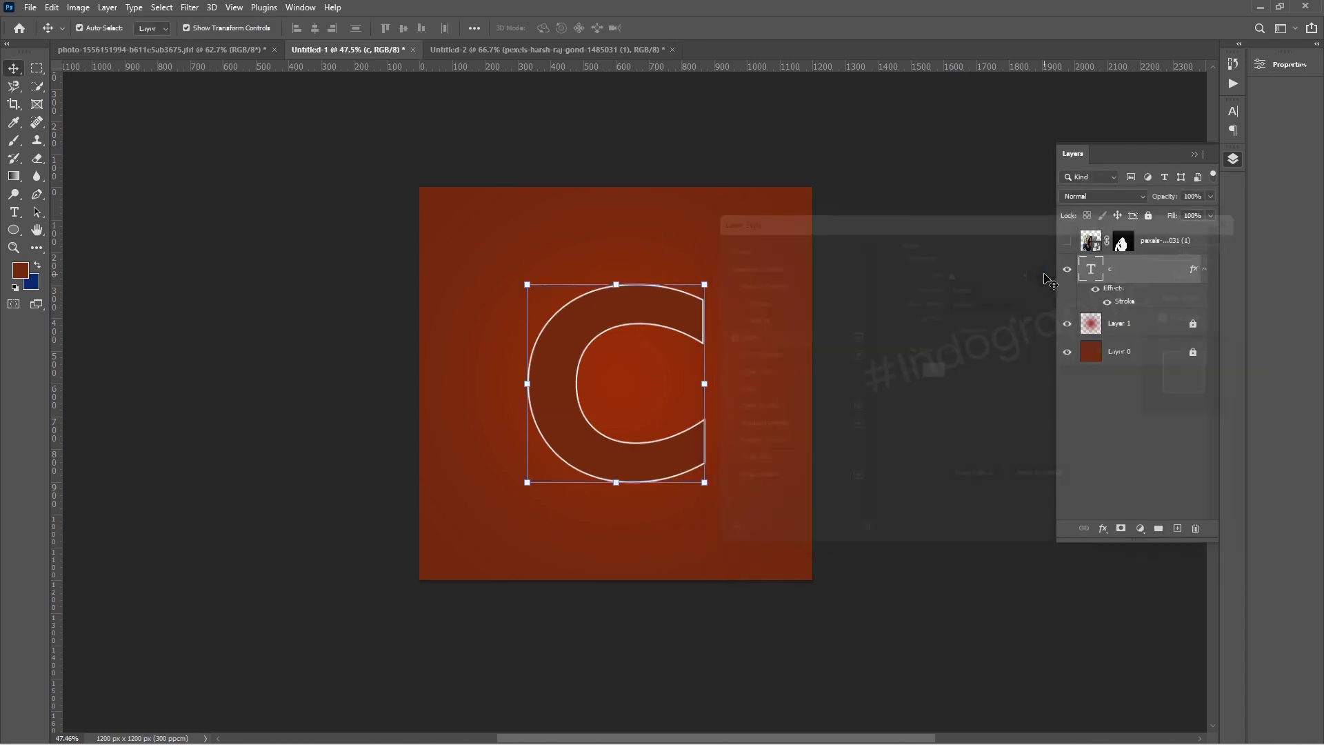
click(894, 395)
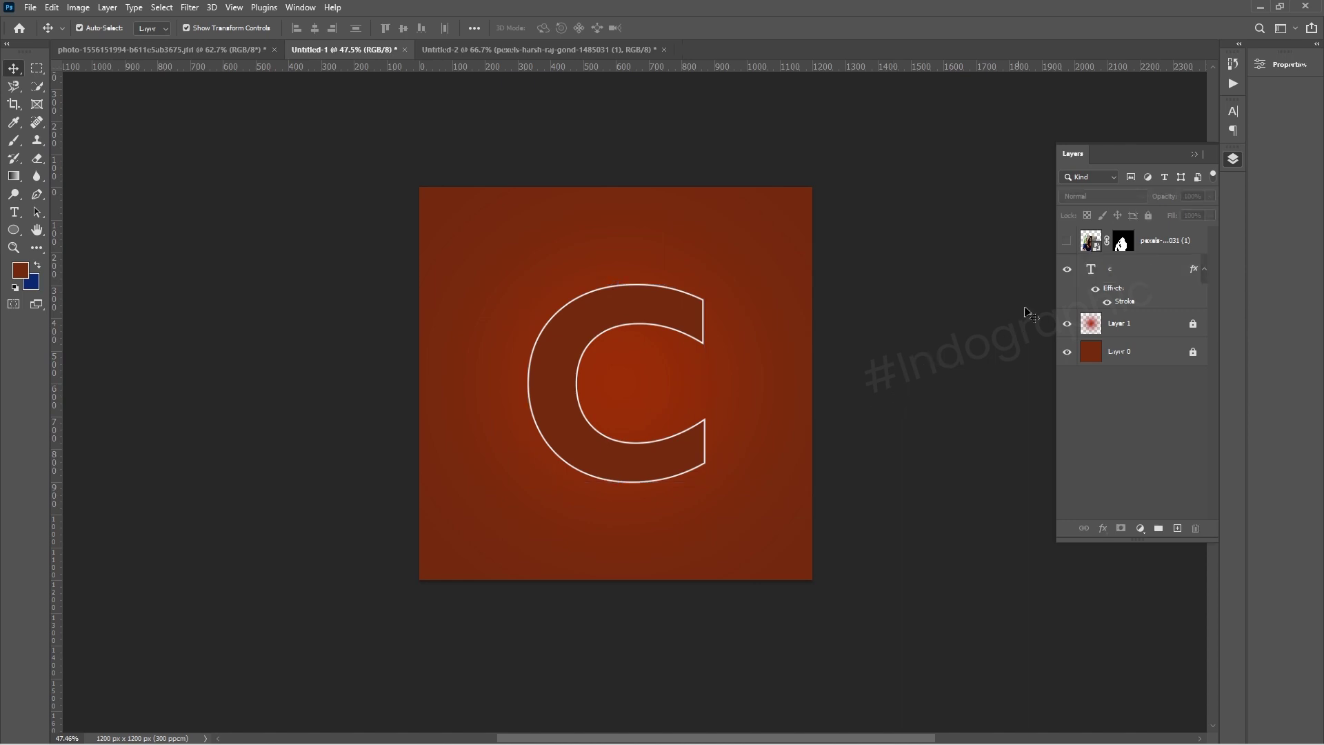
click(1067, 241)
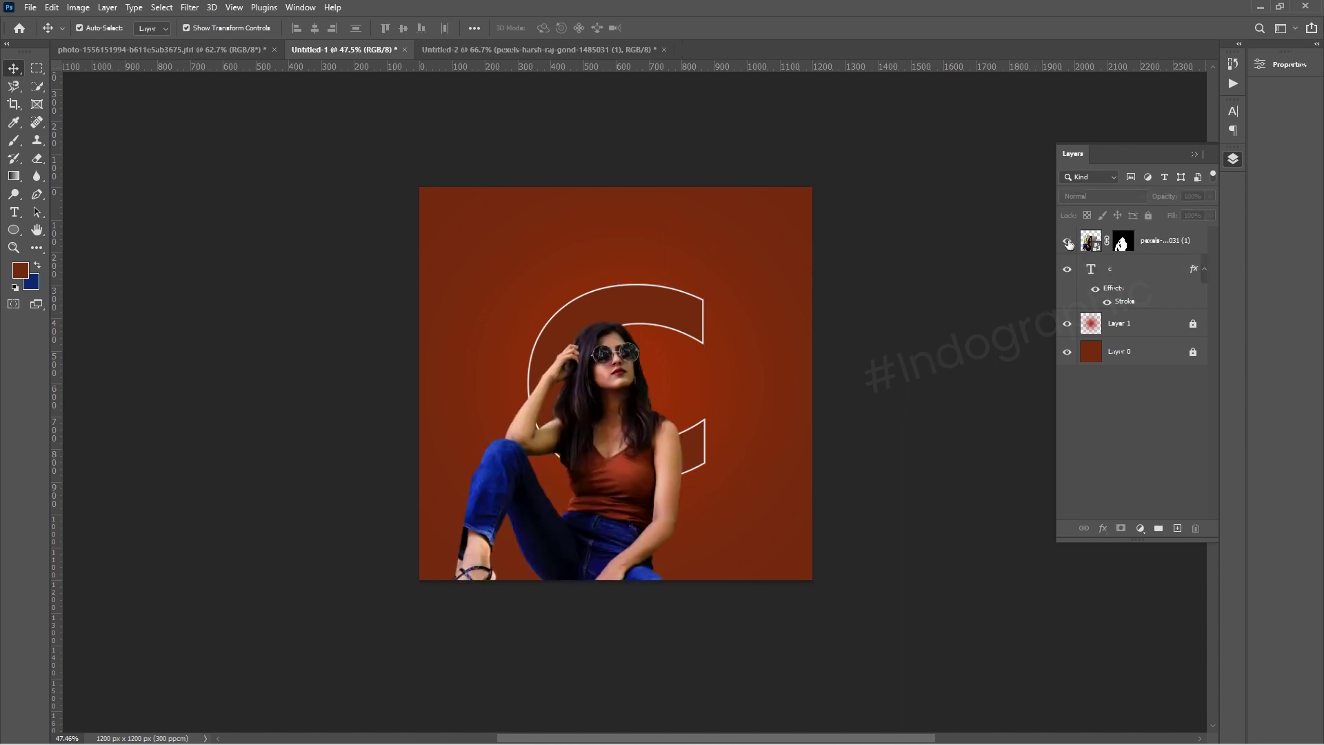
Clip the woman photo to the C layer, then duplicate the photo layer
click(1153, 246)
right_click(1153, 247)
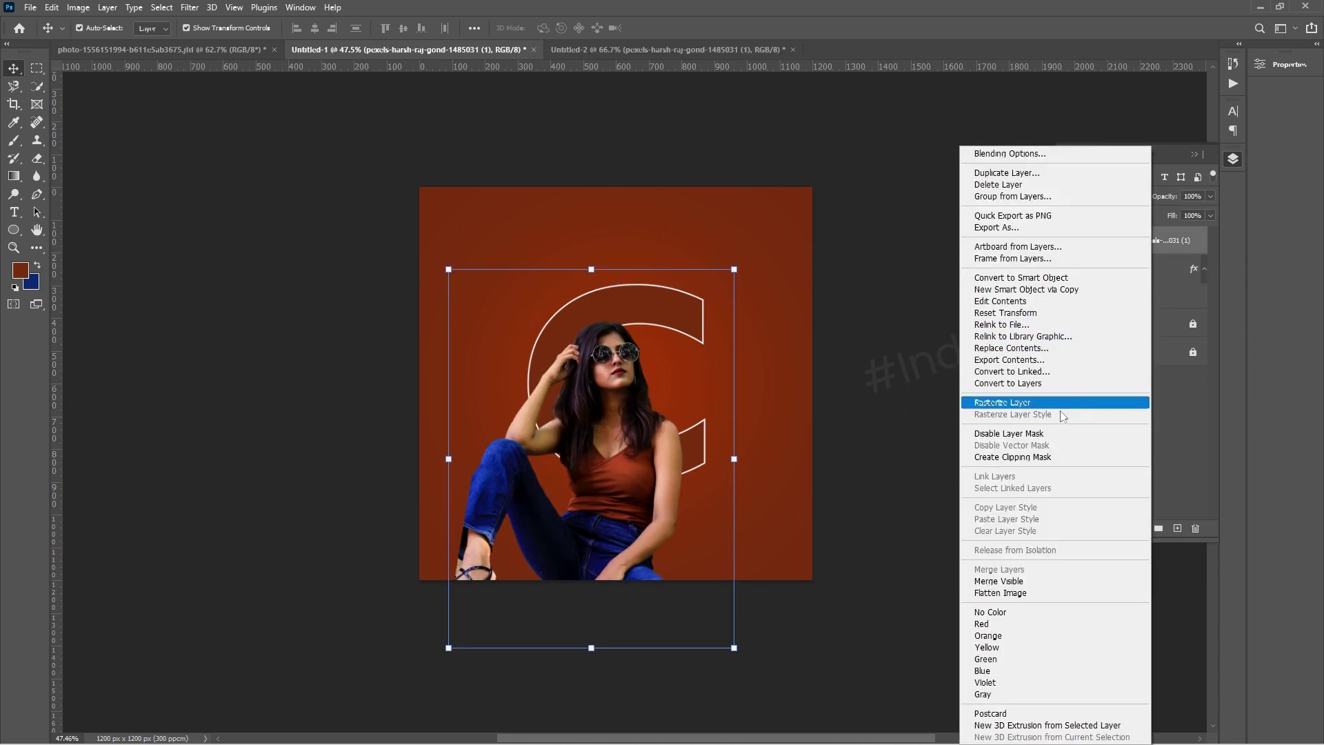
click(1047, 457)
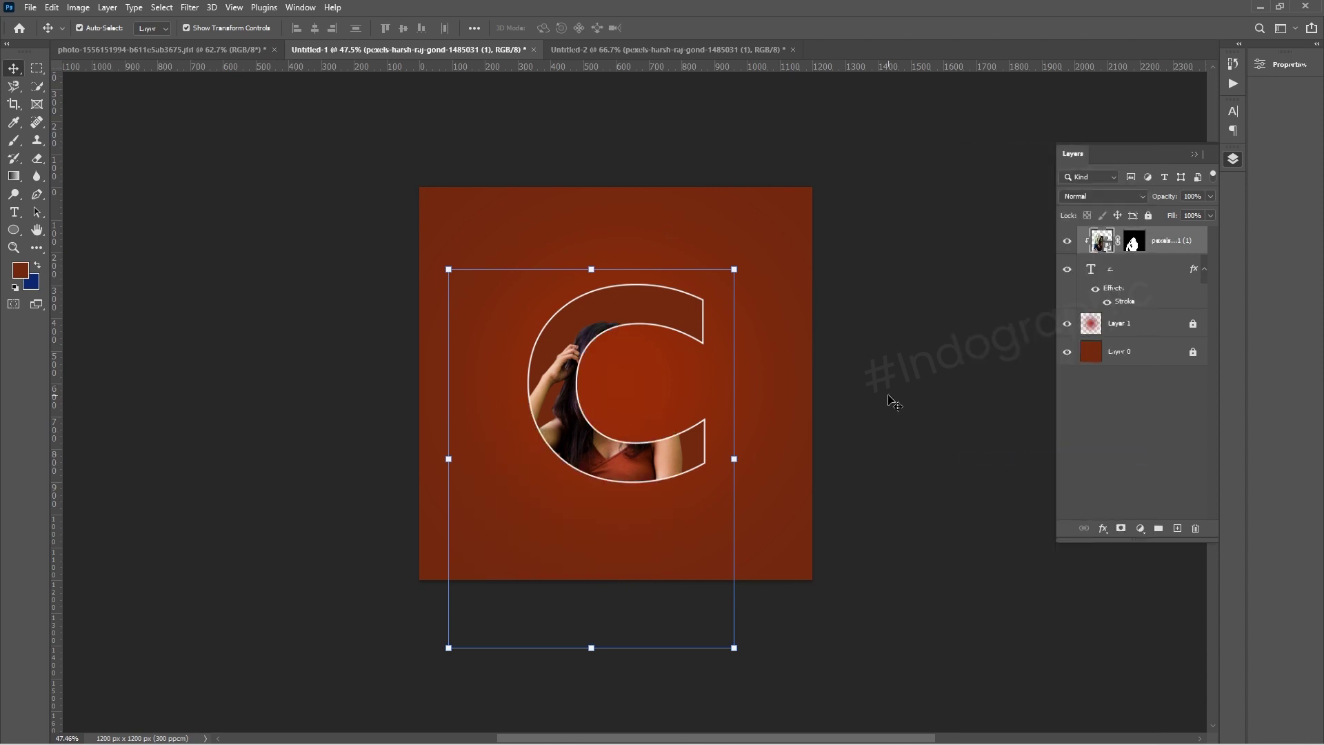
key(ctrl+j)
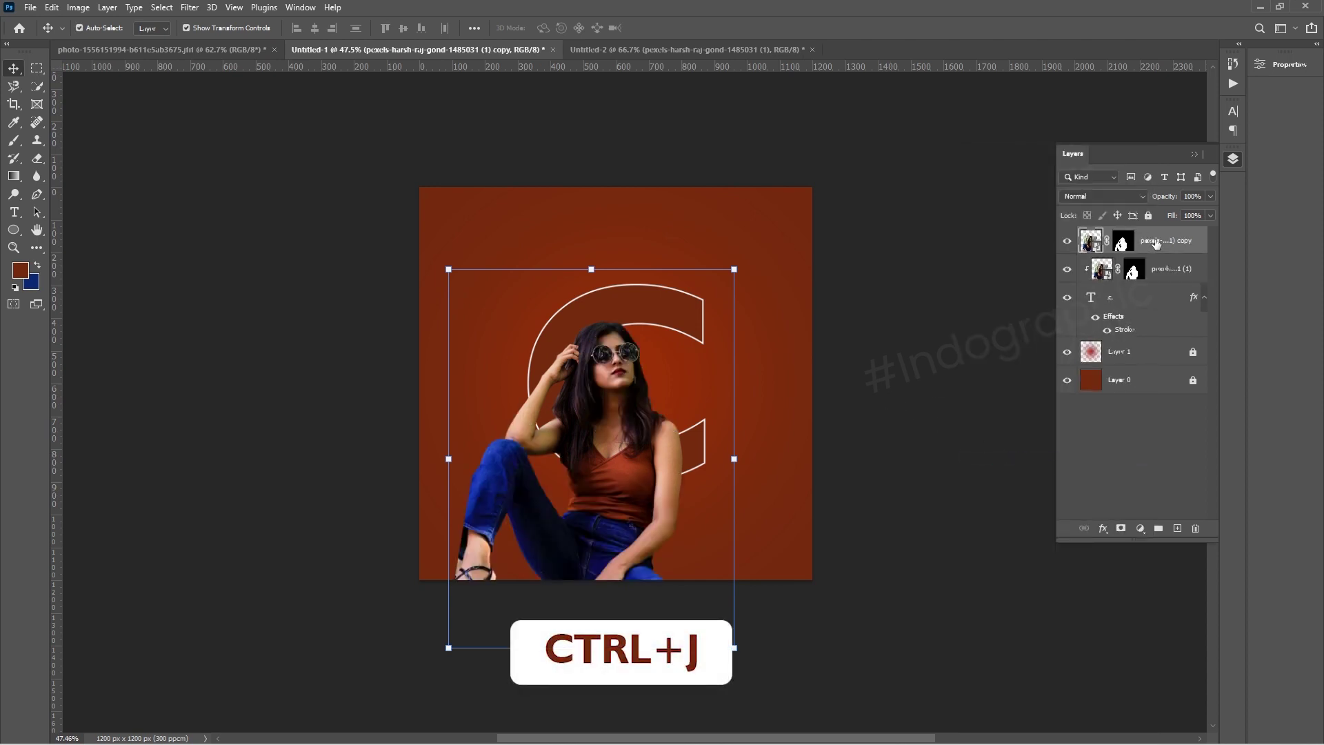
Rasterize the photo copy, erase its lower legs, and select the top layers
click(34, 161)
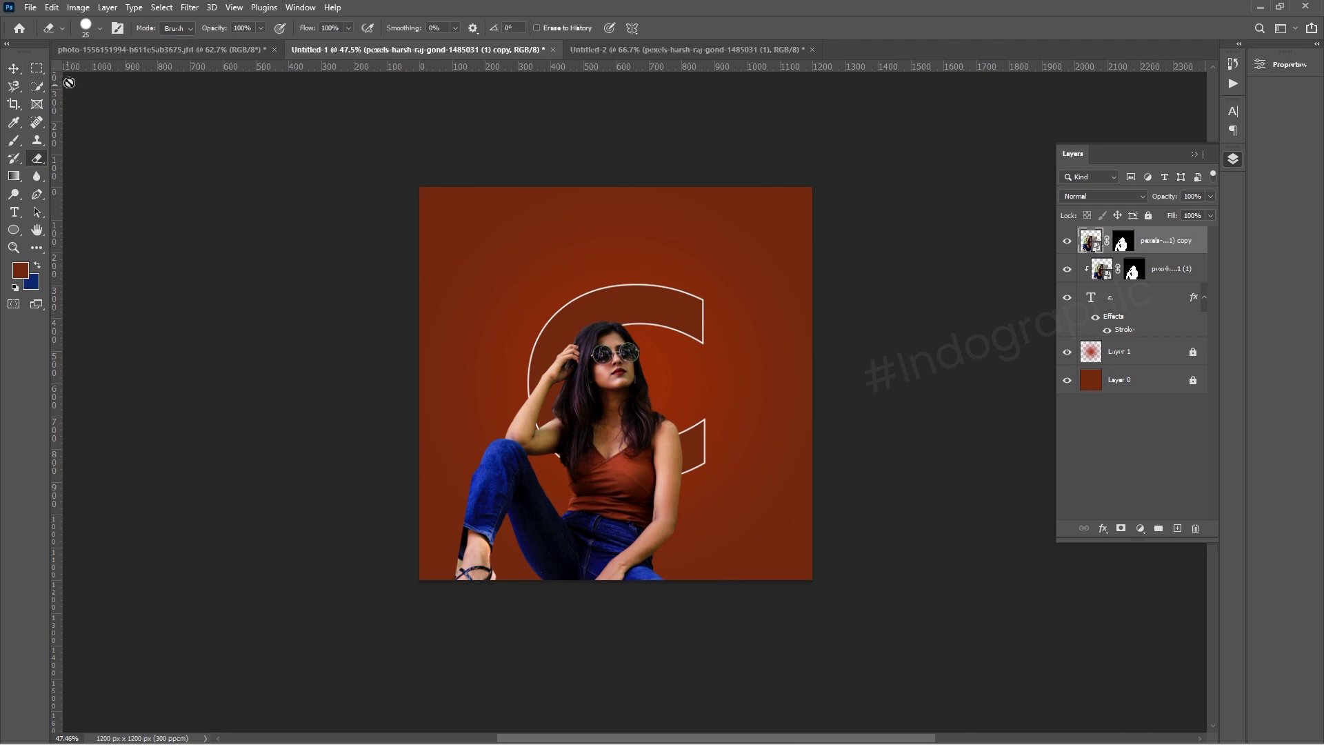
scroll(543, 474, down, 2)
click(560, 519)
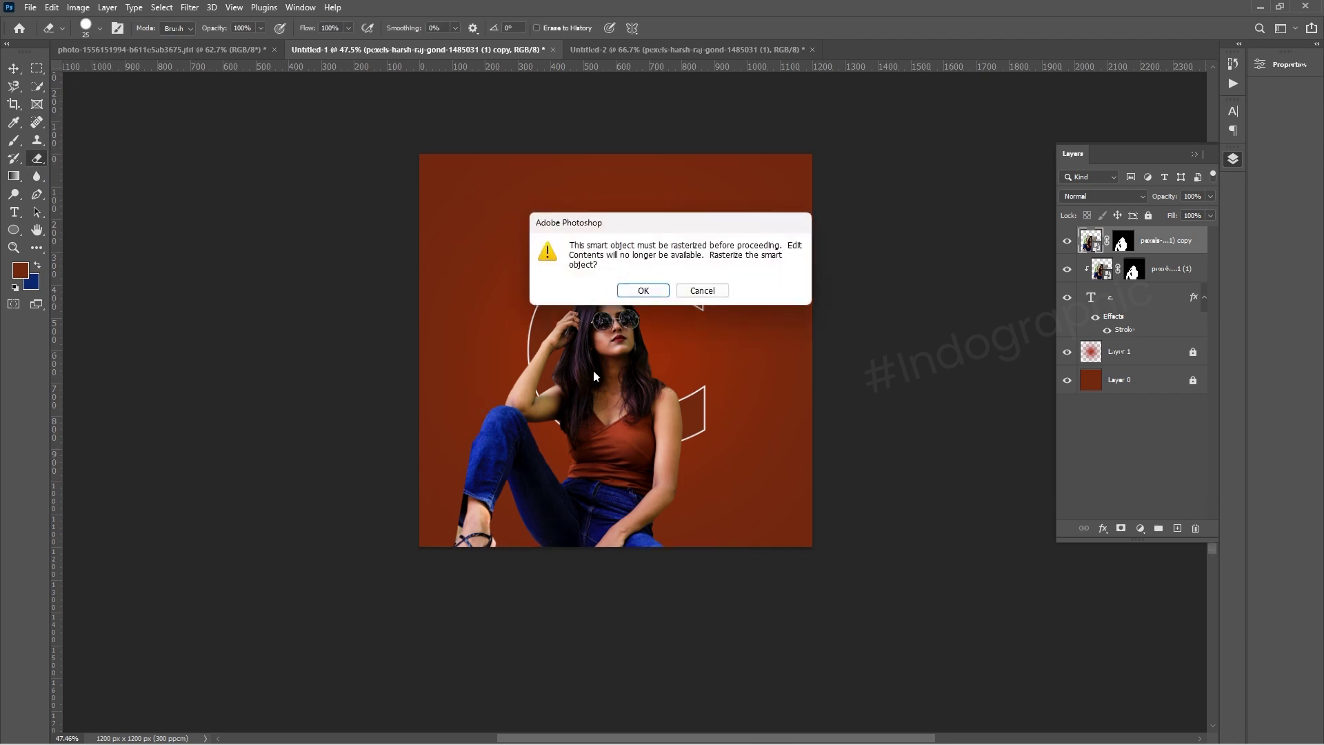
click(643, 290)
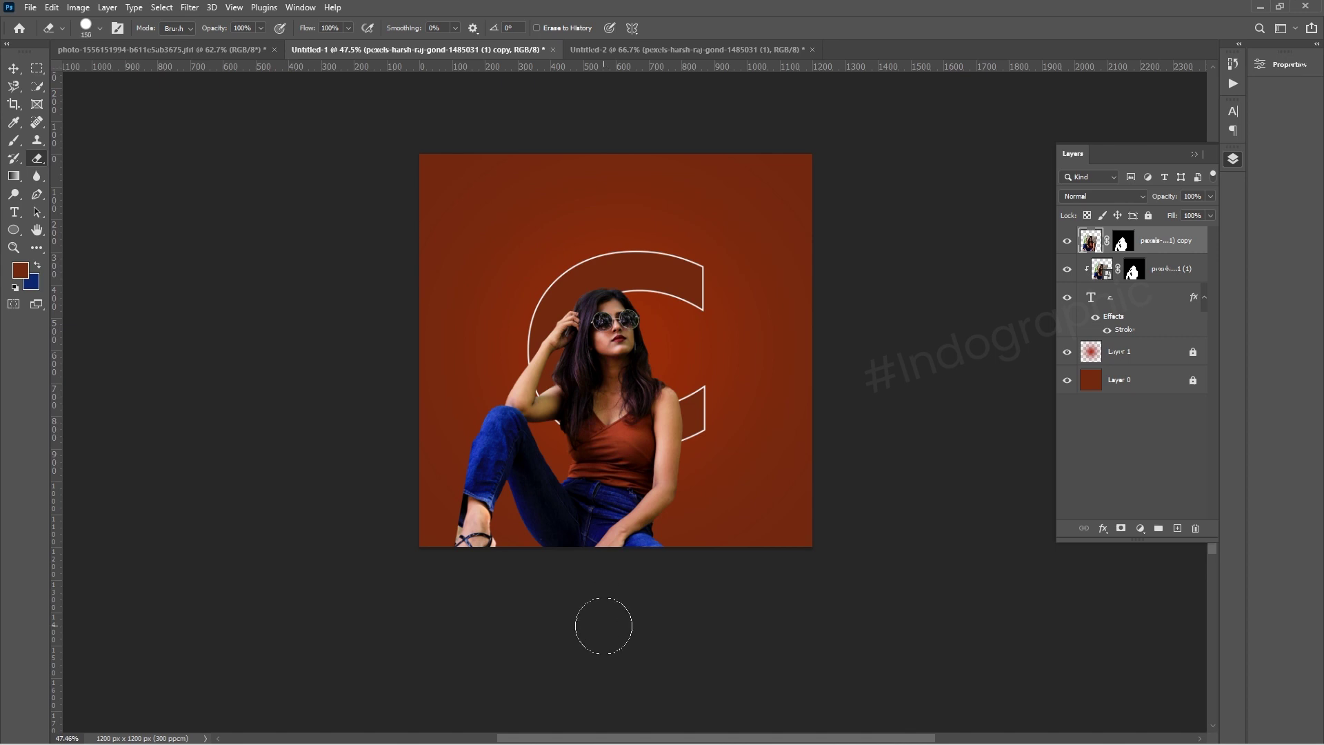
key(bracketright)
key(bracketright)
key(bracketright)
mouse_move(442, 578)
mouse_down()
mouse_move(450, 464)
mouse_move(527, 538)
mouse_move(664, 579)
mouse_move(627, 550)
mouse_move(677, 482)
mouse_move(665, 503)
mouse_move(541, 487)
mouse_move(485, 423)
mouse_move(531, 446)
mouse_move(501, 424)
mouse_move(488, 379)
mouse_up()
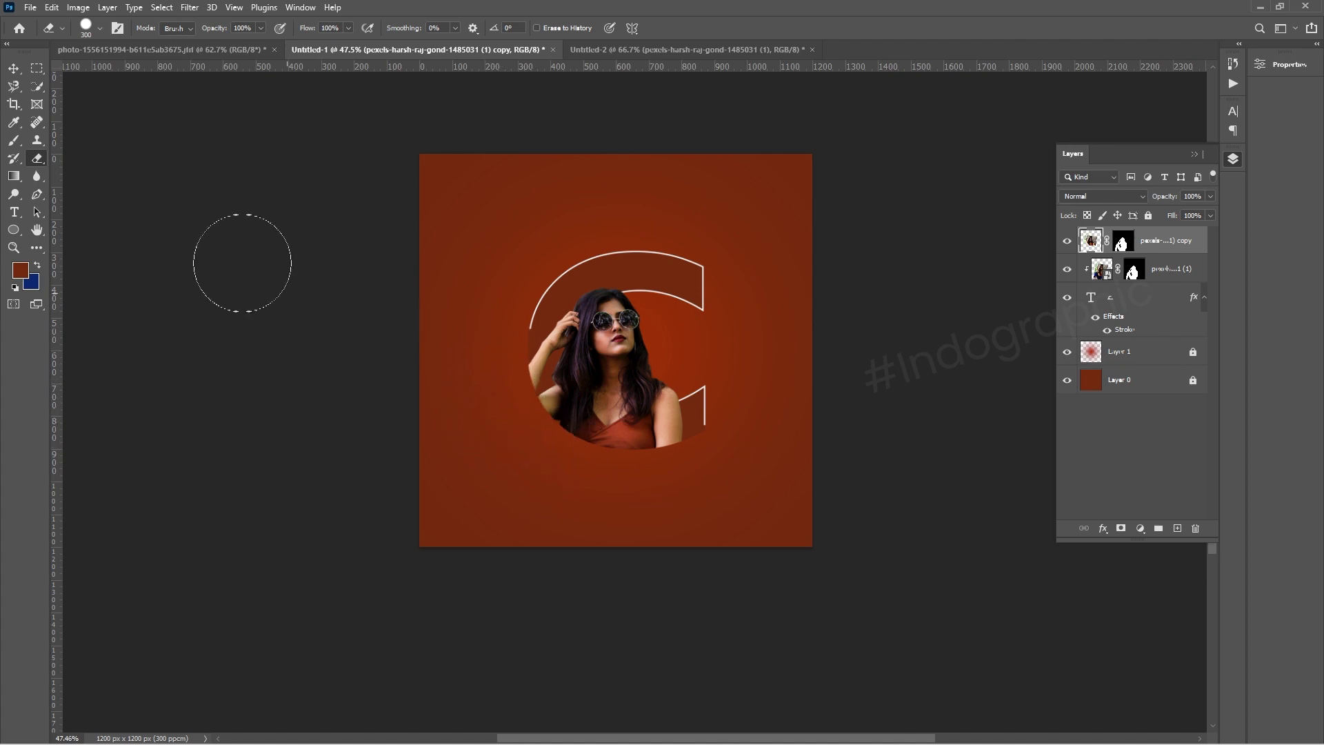
click(8, 75)
drag(325, 459, 781, 277)
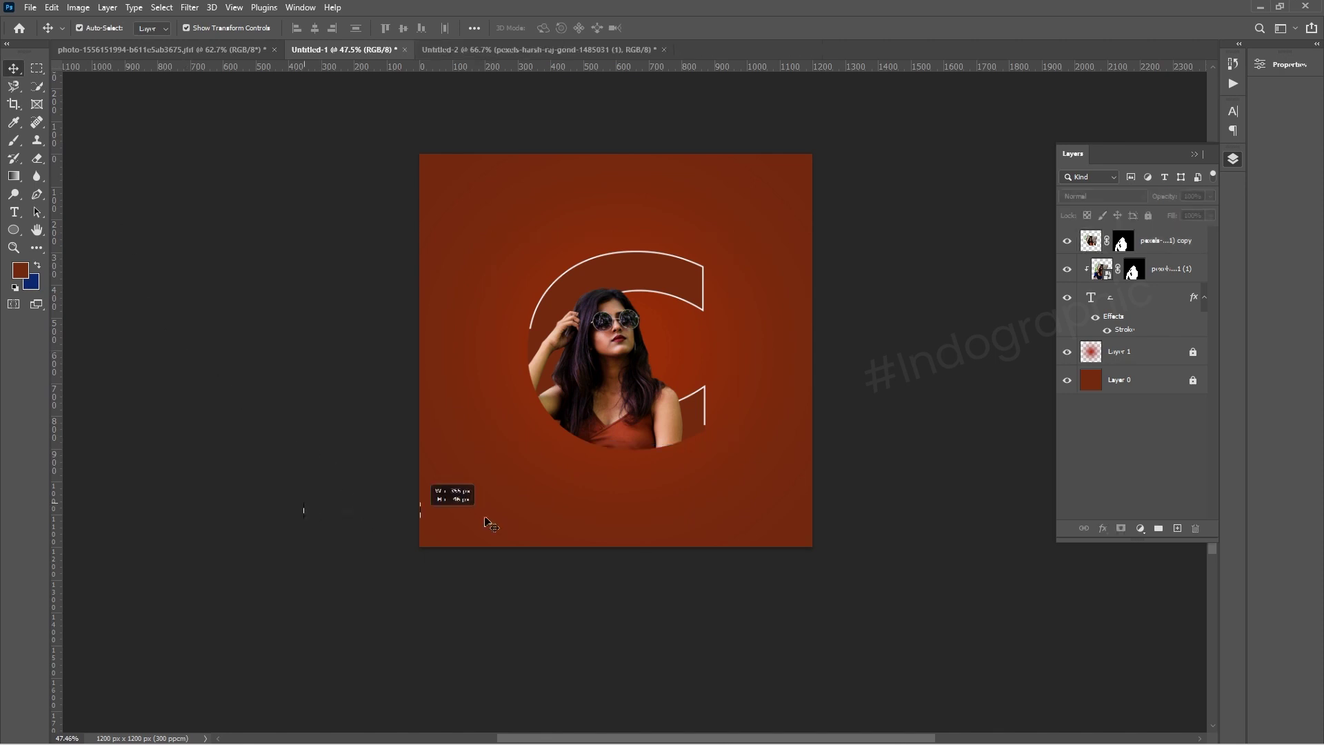
Undo the outline erasure, zoom in on the C, and select its layer
key(ctrl+z)
key(ctrl+z)
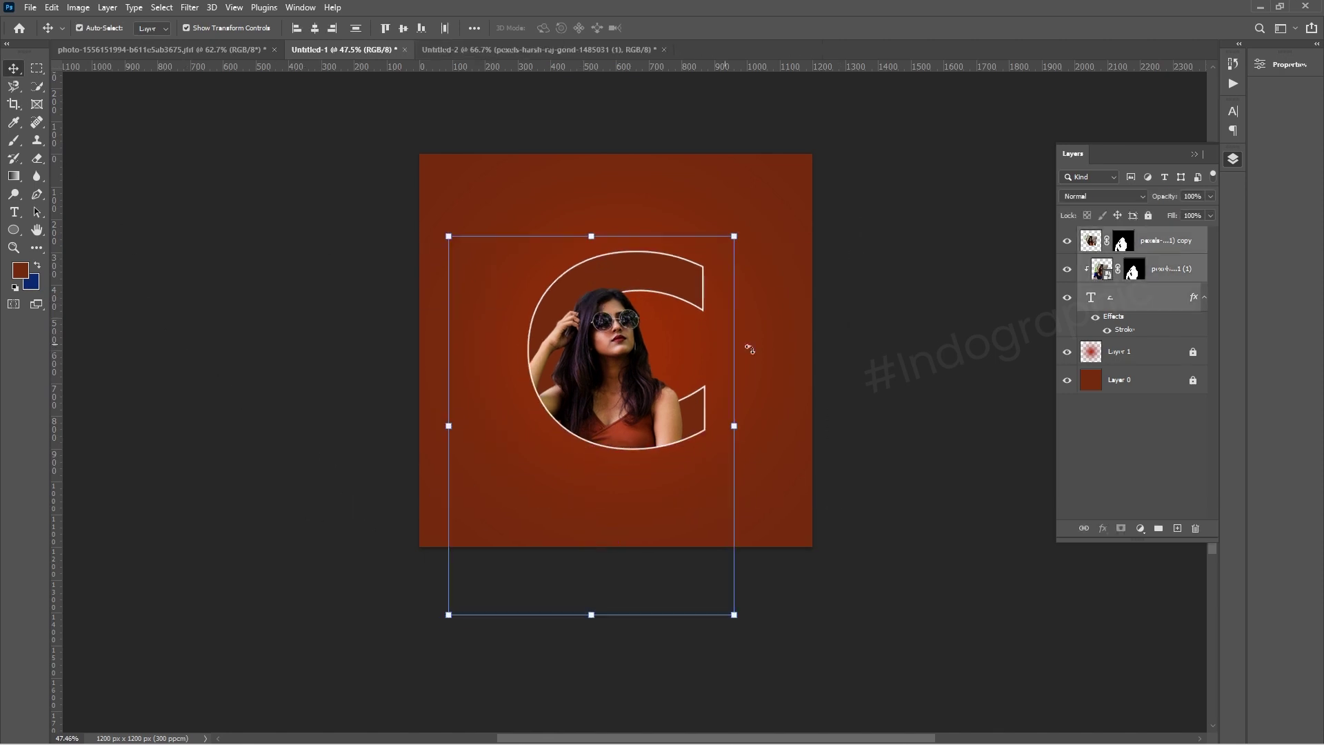
click(871, 353)
drag(660, 393, 1017, 383)
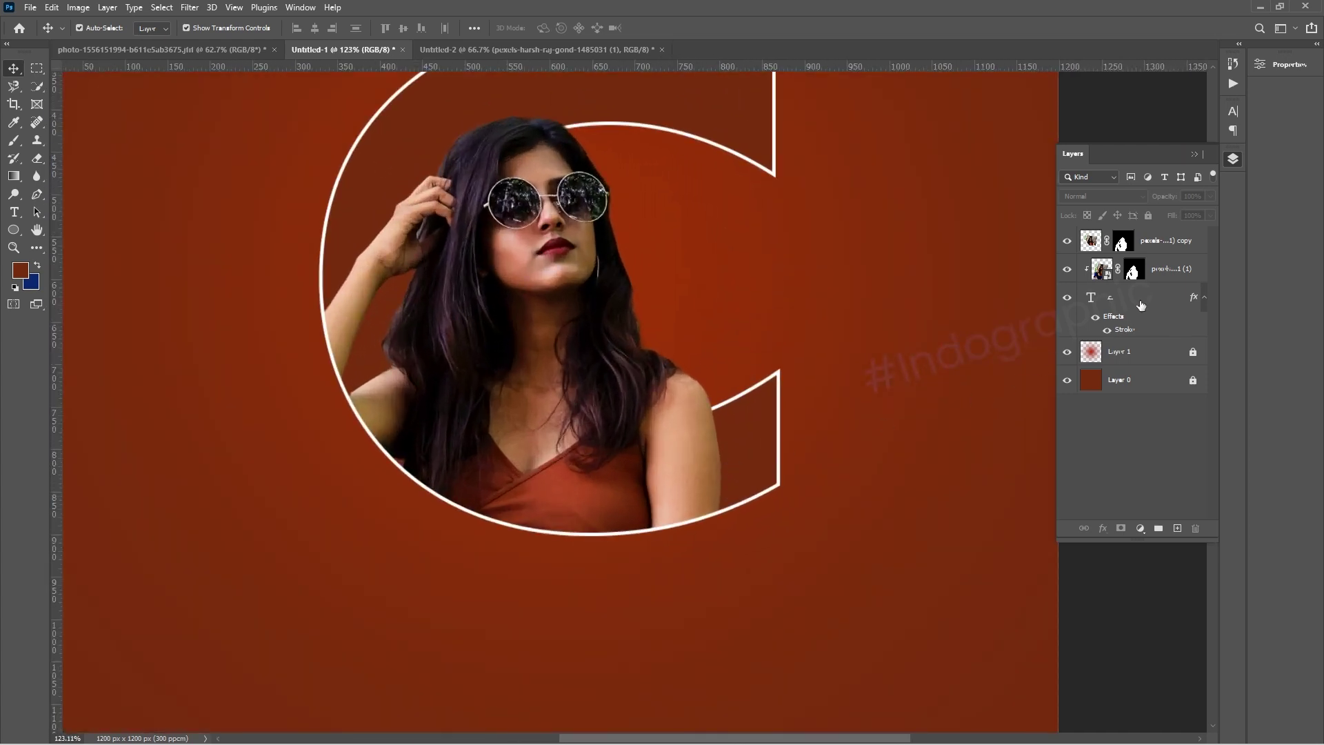
click(1140, 305)
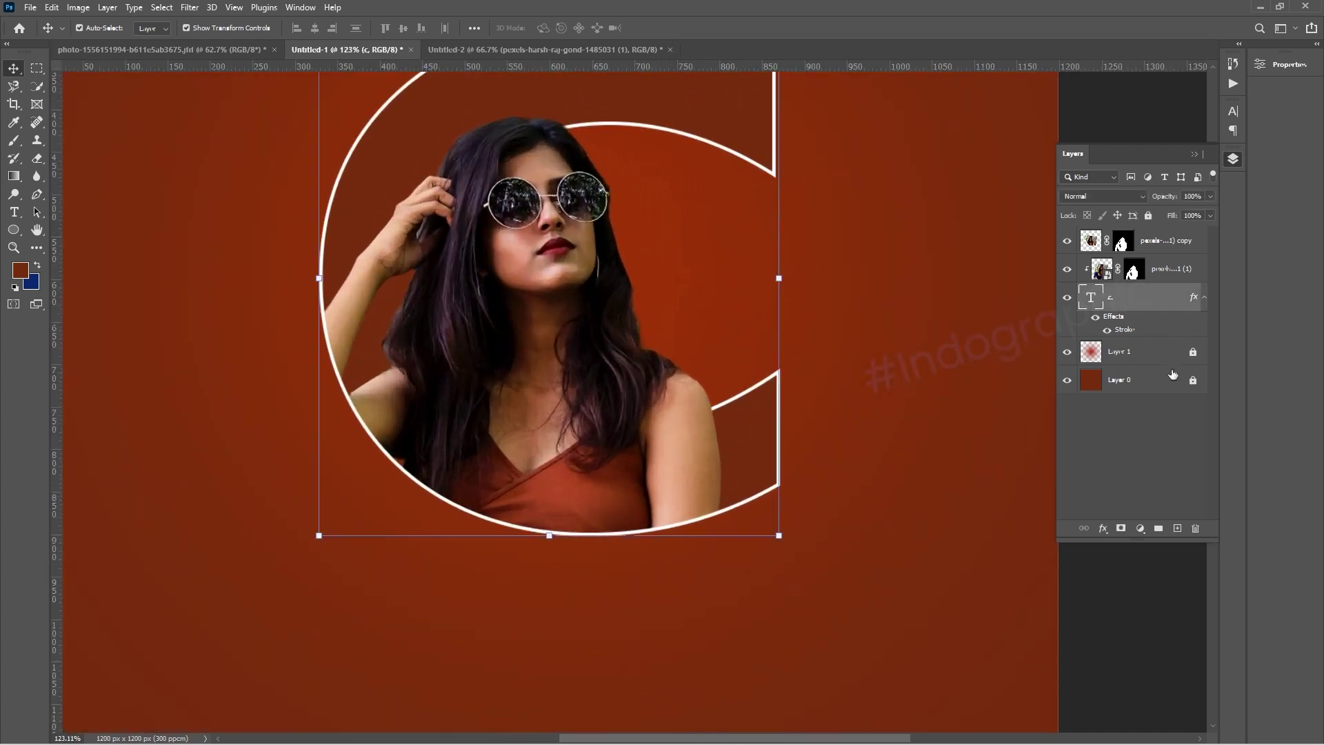
On a new layer, paint a black shadow beside the shoulder with a ~70 px brush
click(1177, 529)
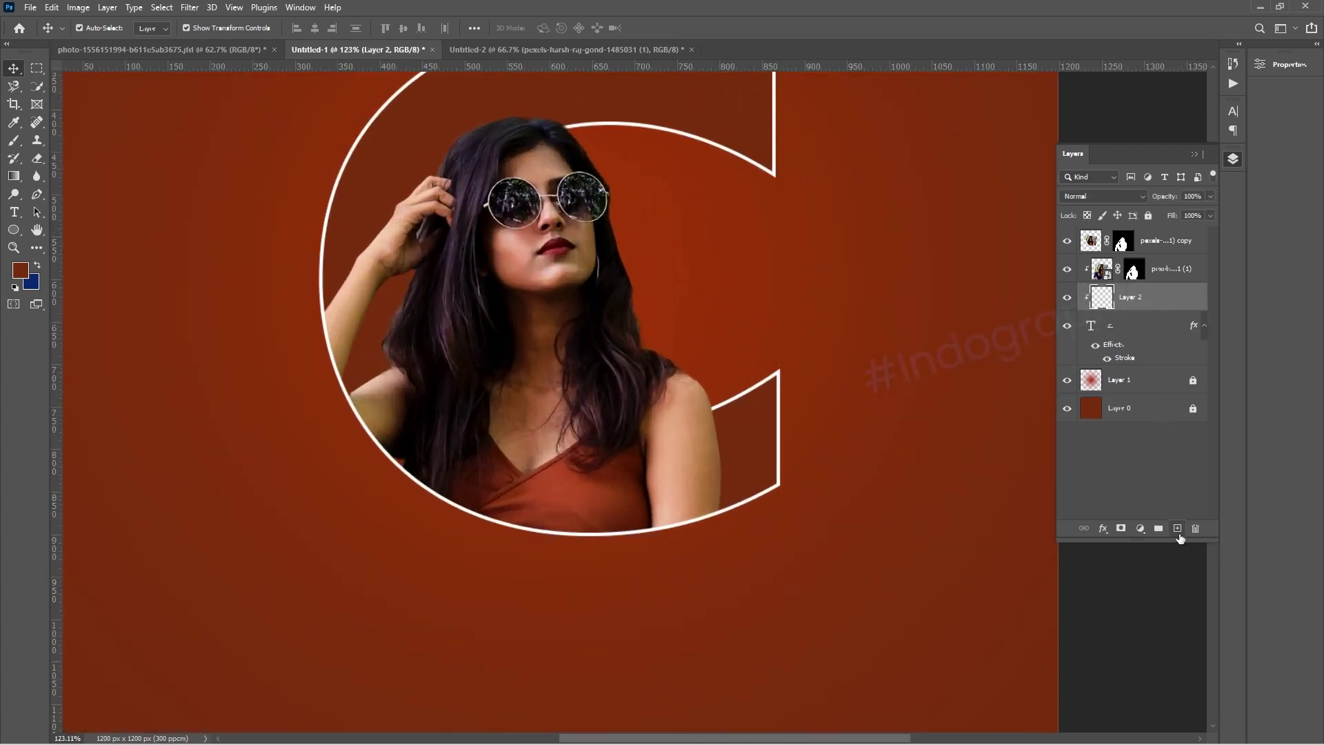
click(14, 141)
click(15, 287)
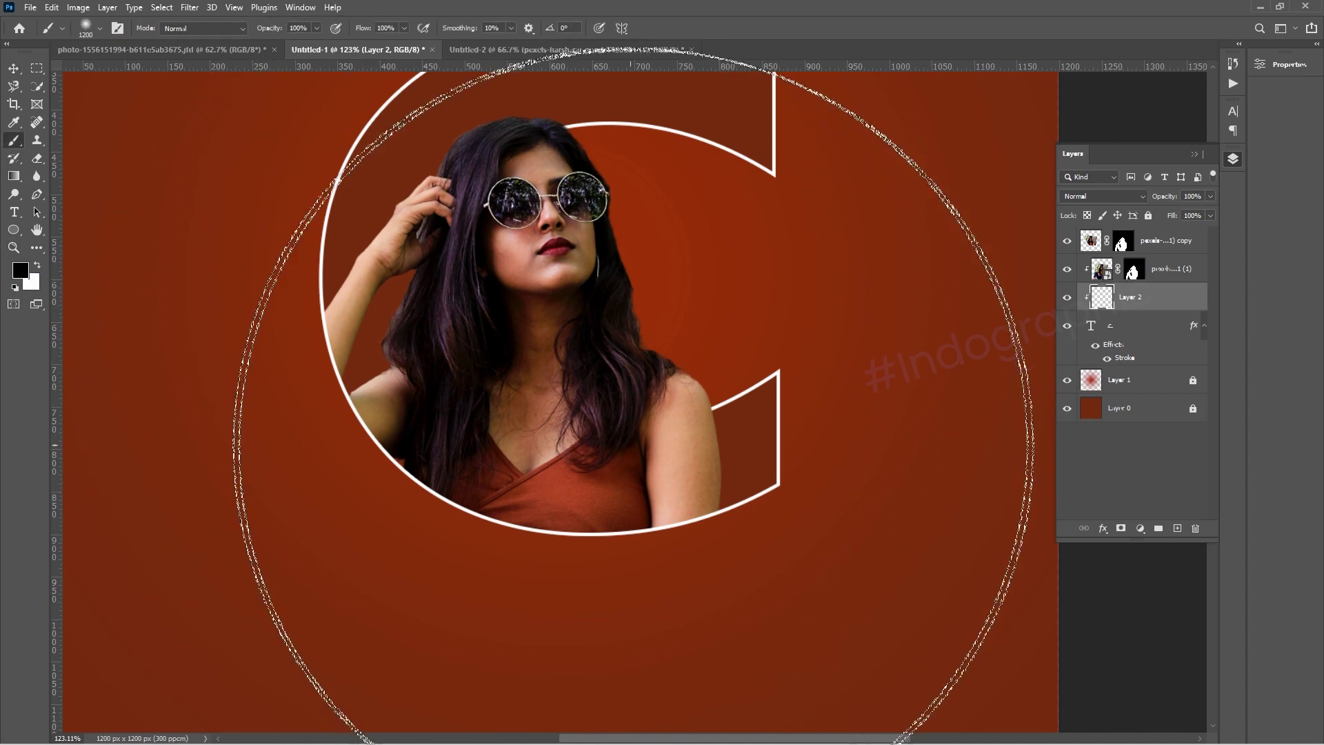
key(bracketleft)
key(bracketleft)
key(bracketleft)
key(bracketleft)
key(bracketleft)
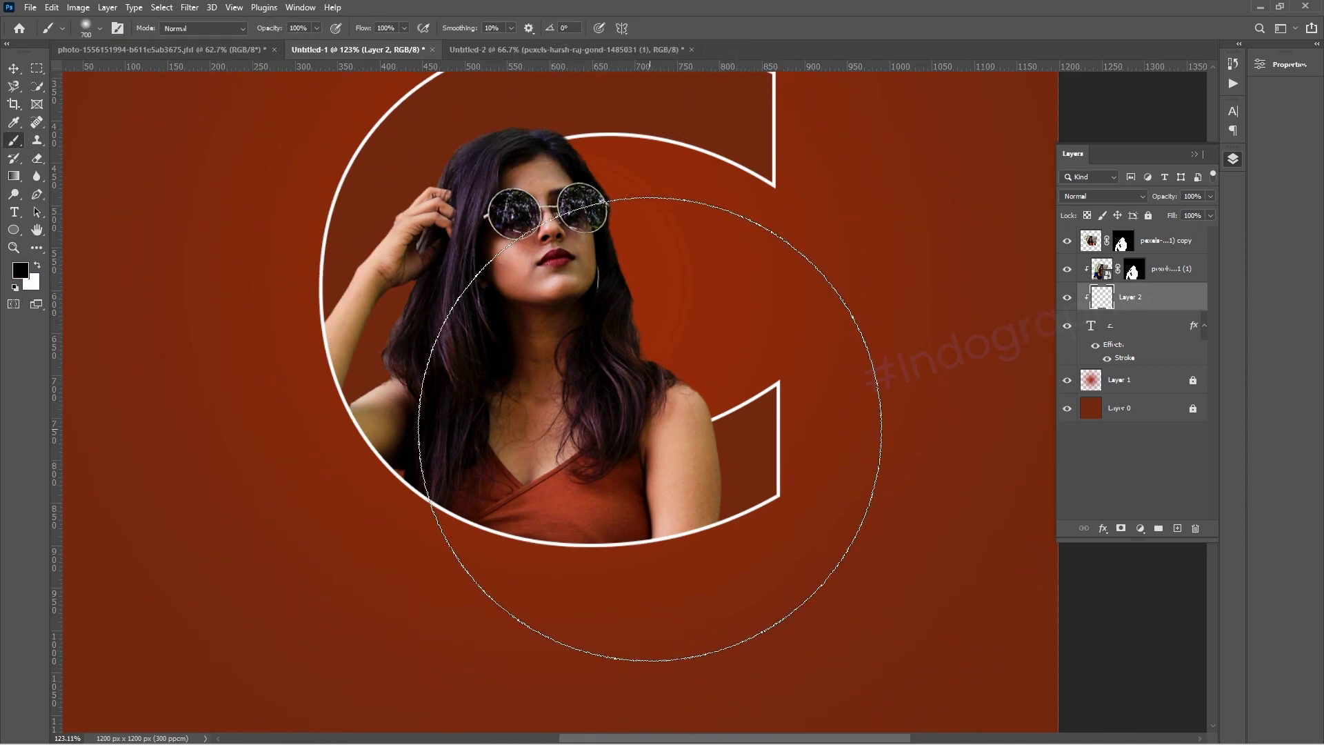
key(bracketleft)
key(bracketleft)
key(bracketleft)
key(bracketleft)
key(bracketleft)
key(bracketleft)
key(bracketleft)
key(bracketleft)
key(bracketleft)
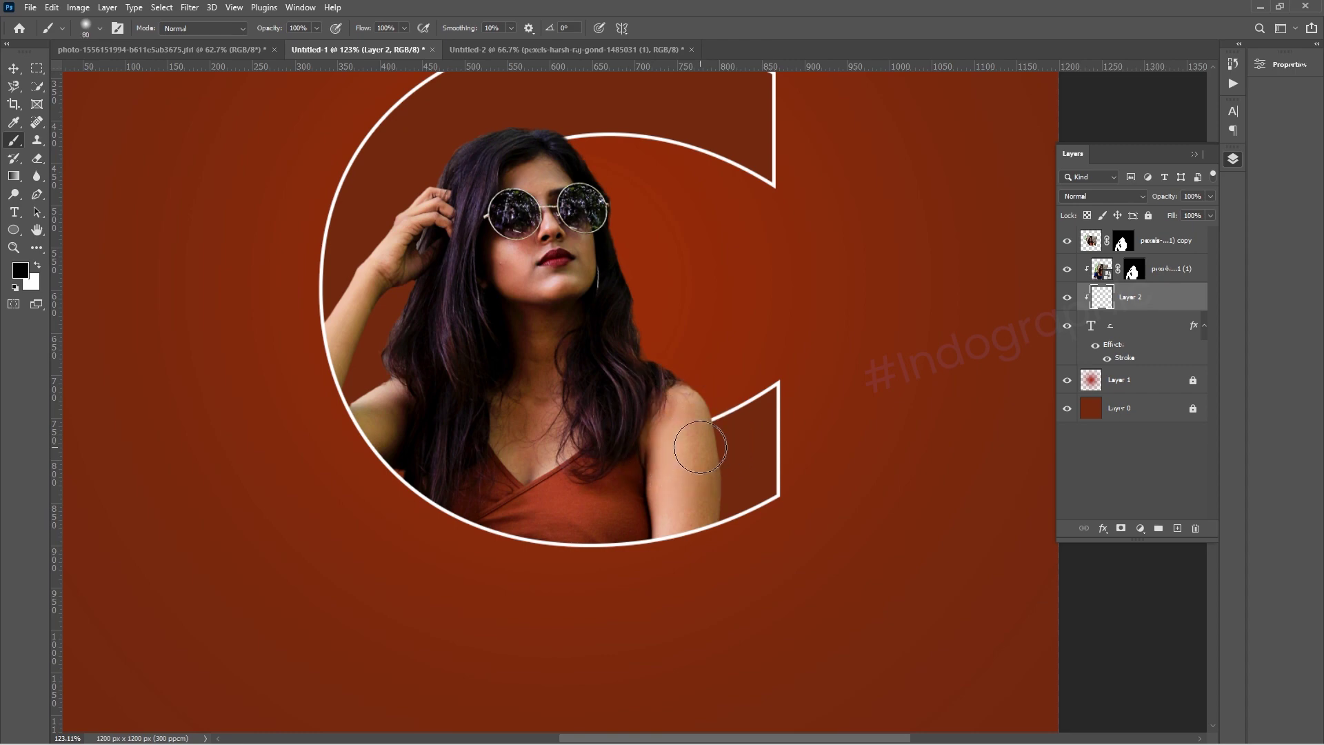
key(bracketleft)
scroll(703, 449, up, 3)
scroll(703, 445, up, 3)
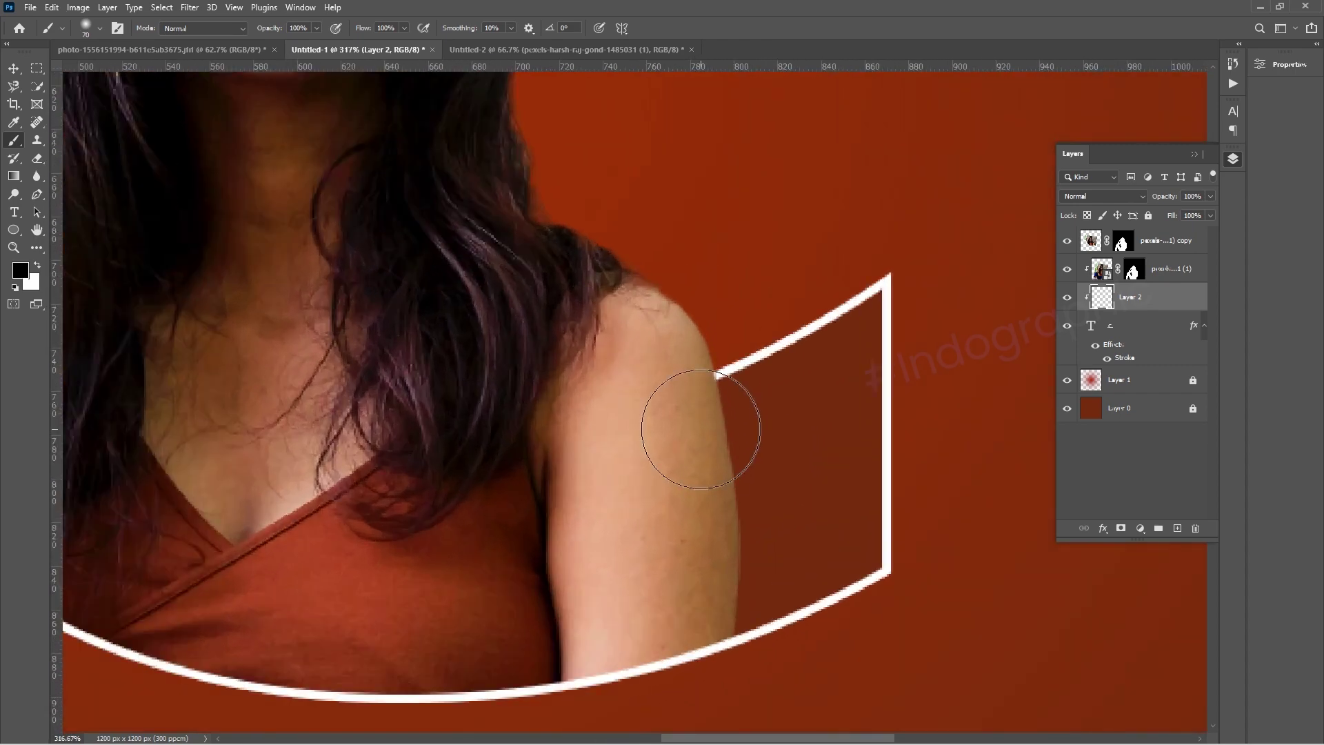
key(bracketleft)
key(bracketleft)
key(bracketleft)
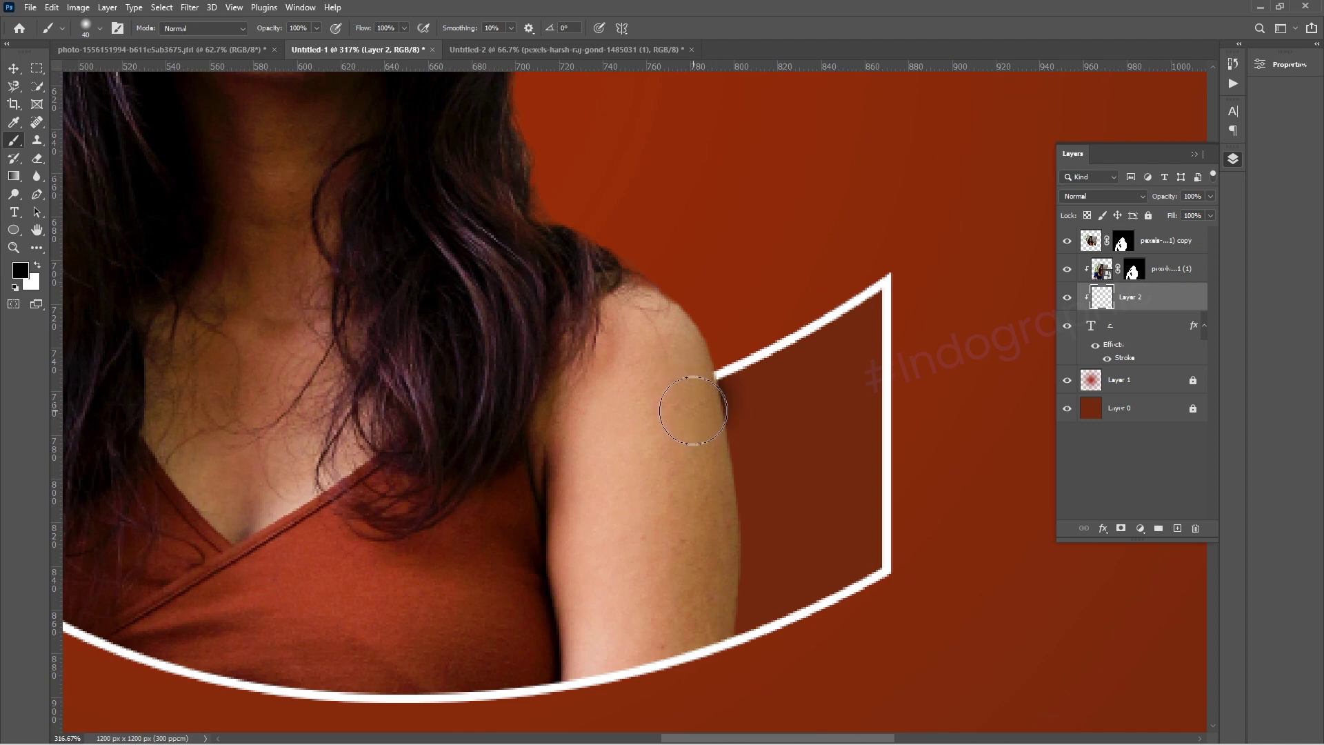
mouse_move(688, 414)
mouse_down()
mouse_move(731, 532)
mouse_move(707, 633)
mouse_up()
Shift the shoulder shadow left, widen it slightly, and set it to 50% opacity
key(v)
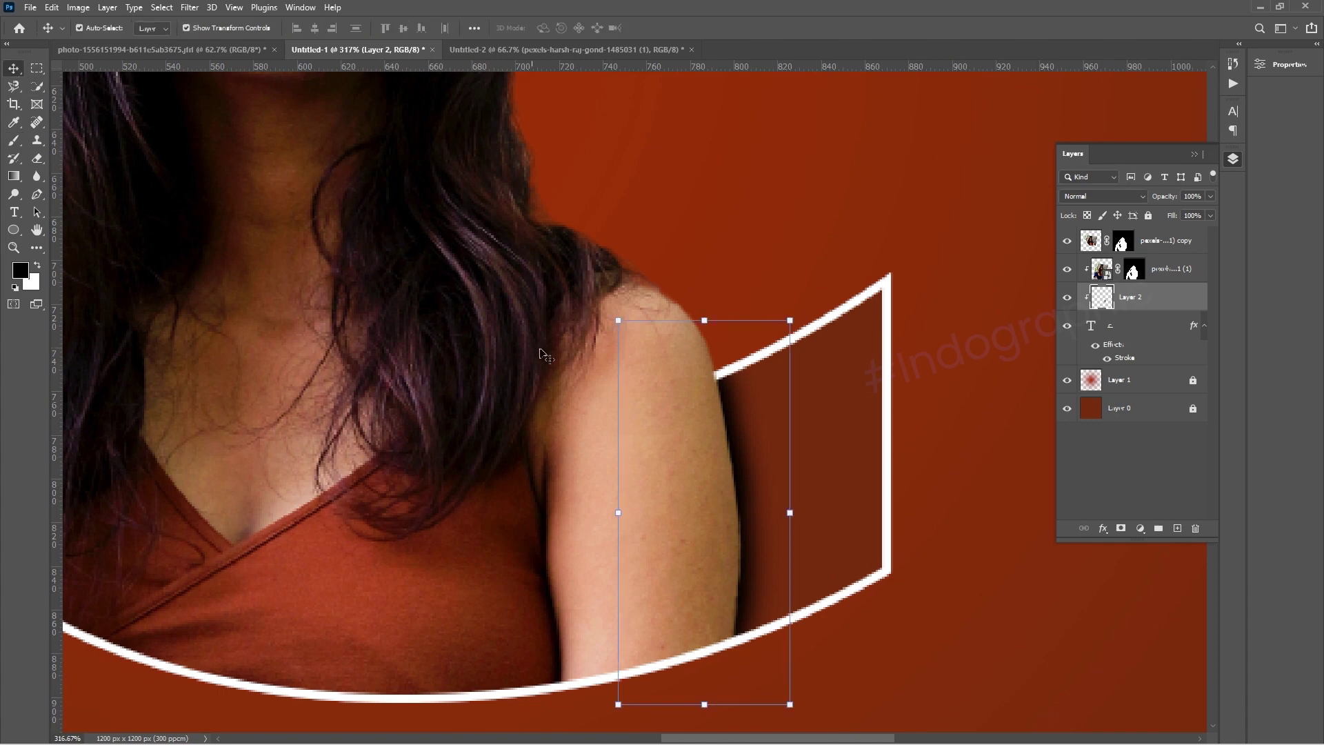
alt+scroll(717, 435, down, 2)
alt+scroll(731, 441, down, 2)
key(Left)
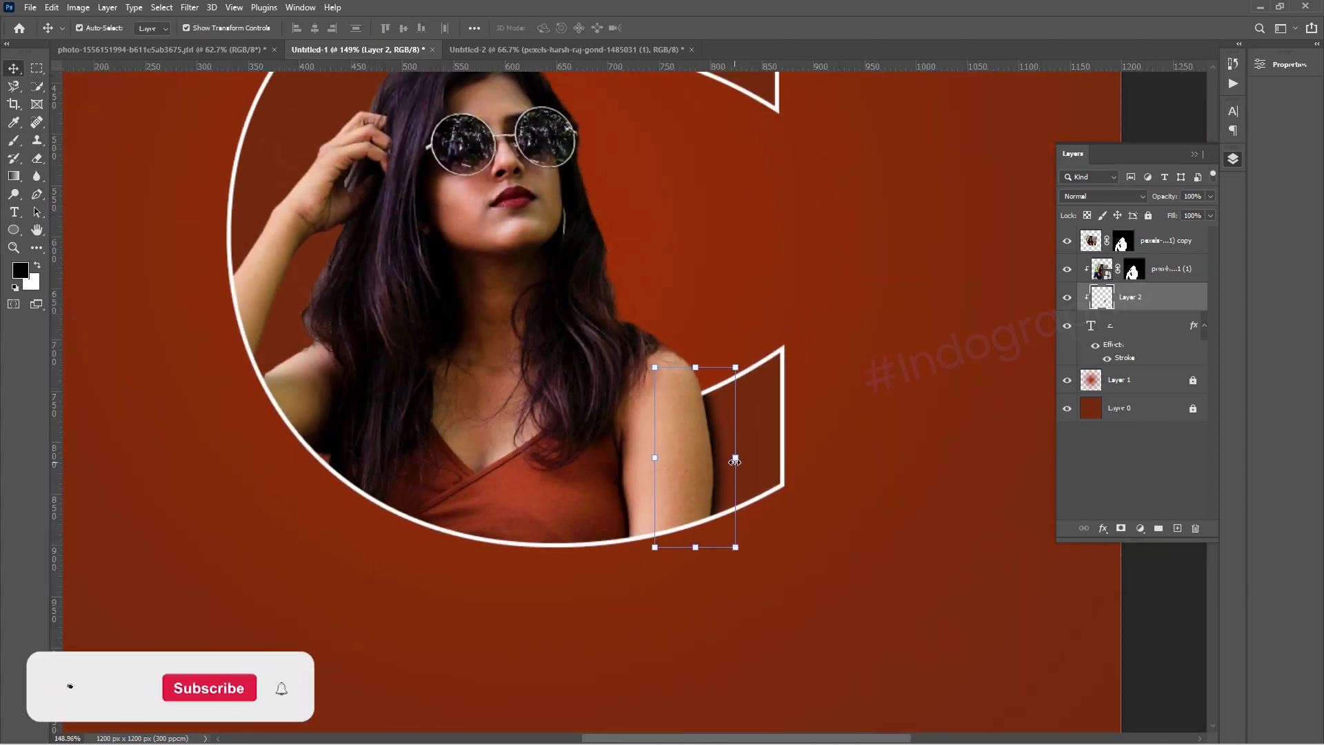
drag(736, 458, 742, 460)
key(Left)
key(Left)
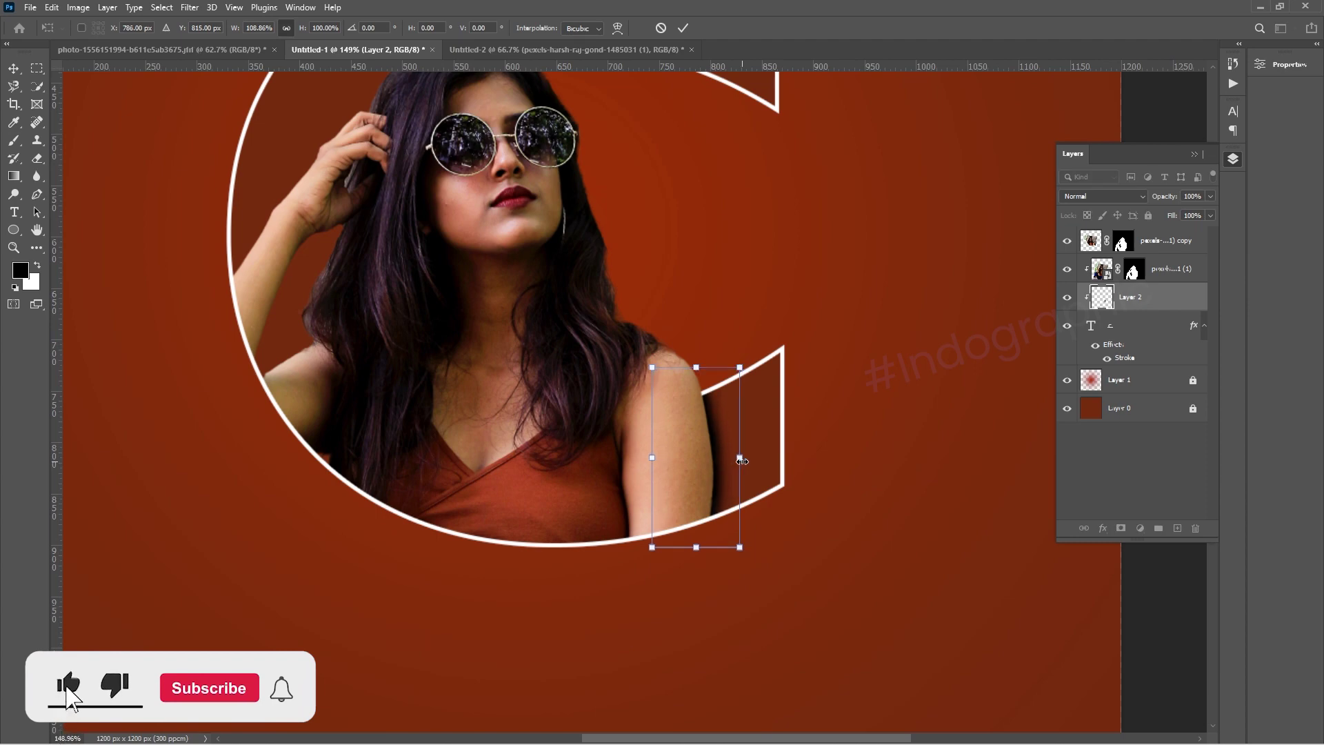
key(Left)
key(Left)
key(Left)
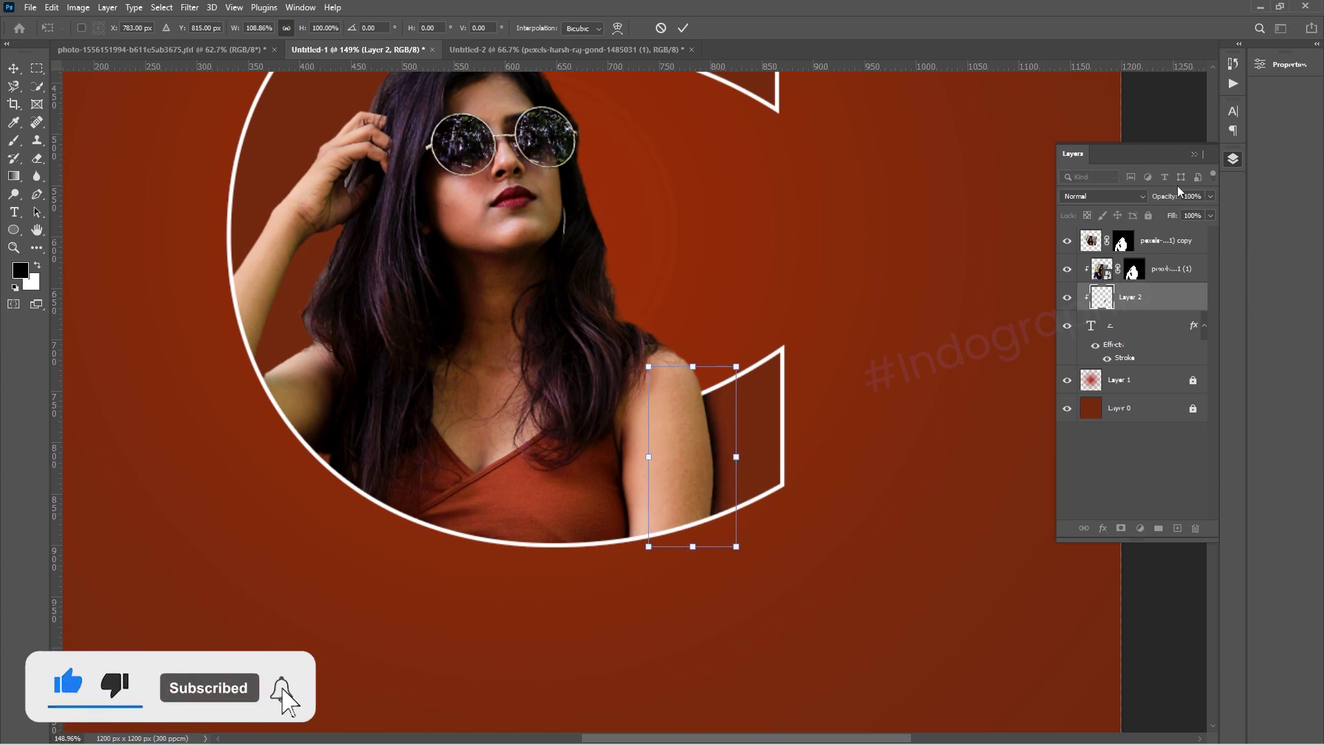
drag(1176, 196, 1166, 198)
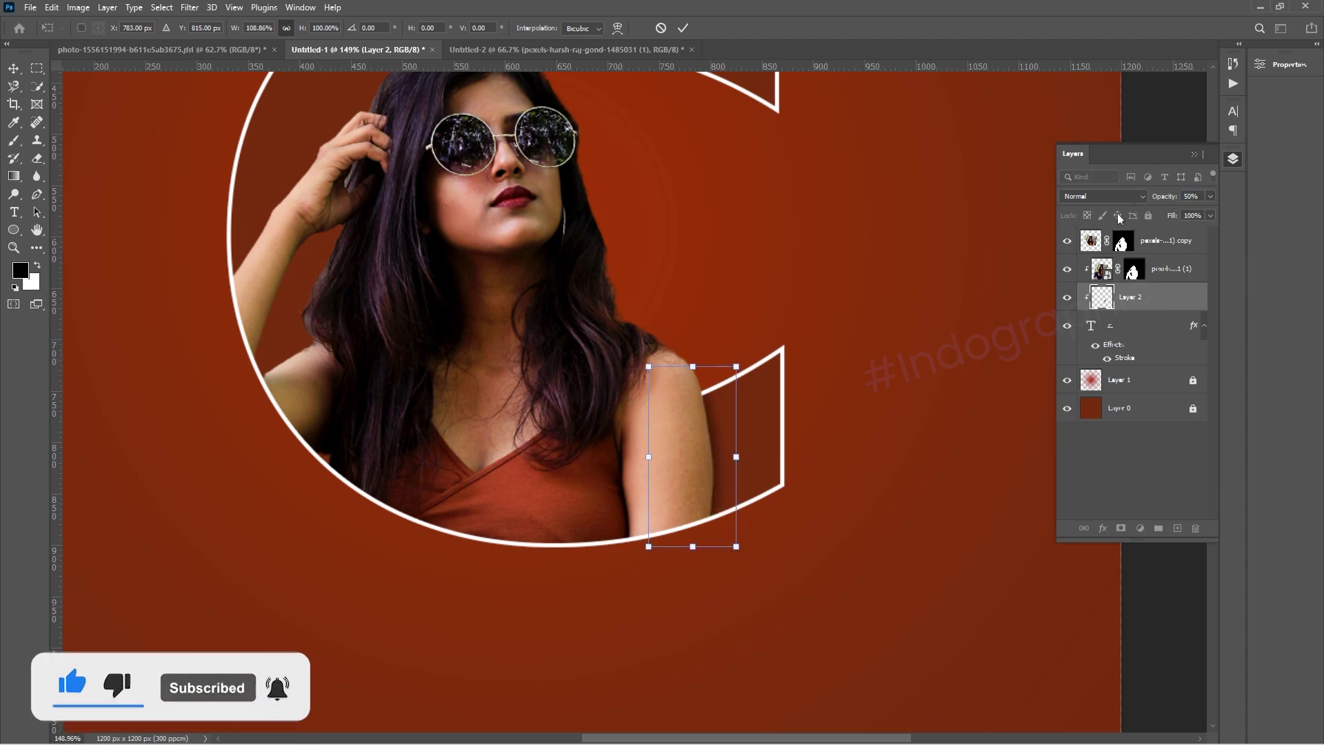
key(Return)
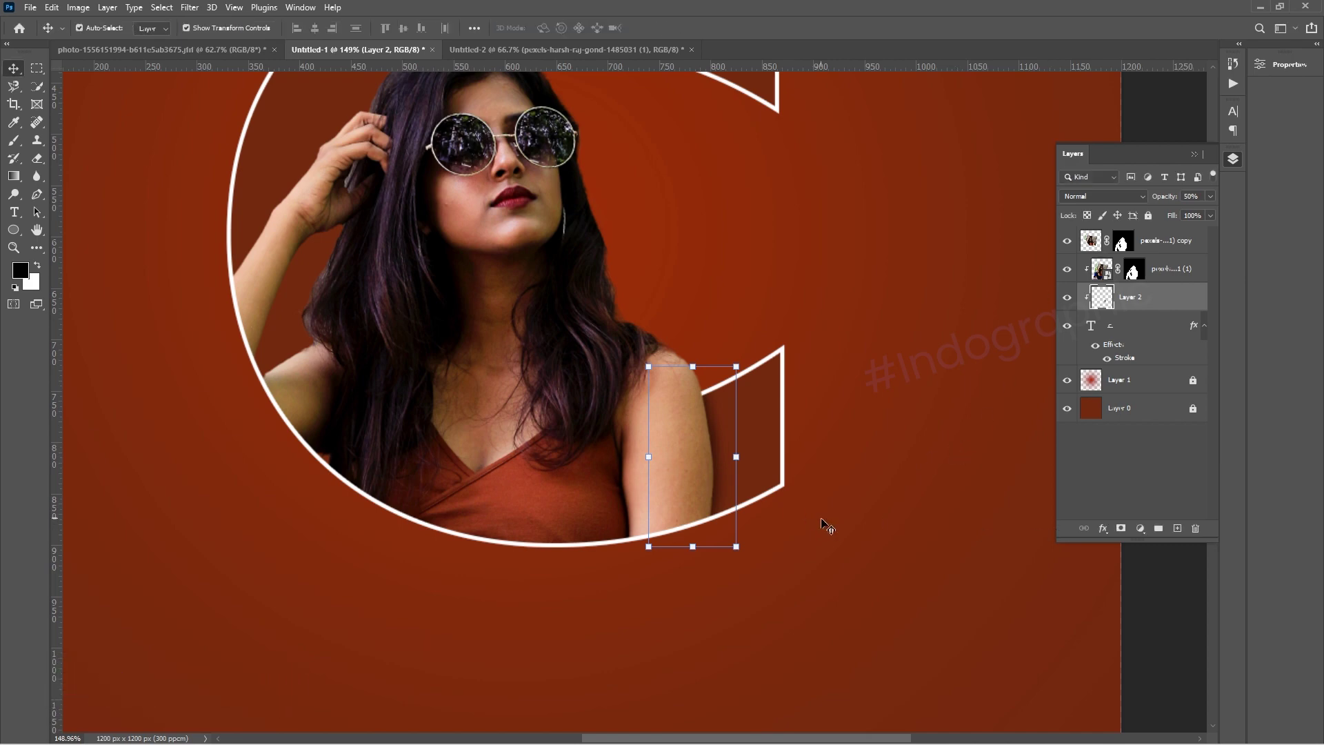
Fit the whole image on screen and select the C text layer
click(709, 526)
scroll(697, 541, down, 1)
key(ctrl+0)
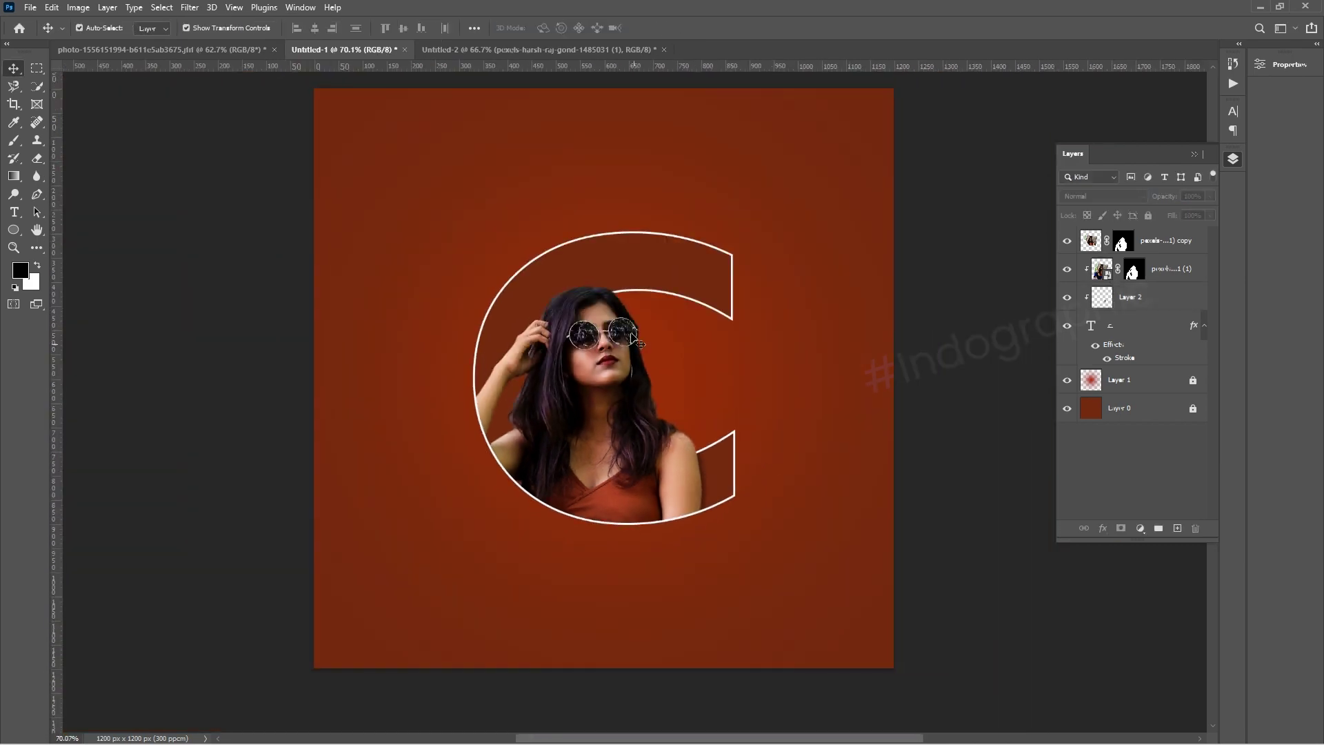
drag(632, 339, 626, 356)
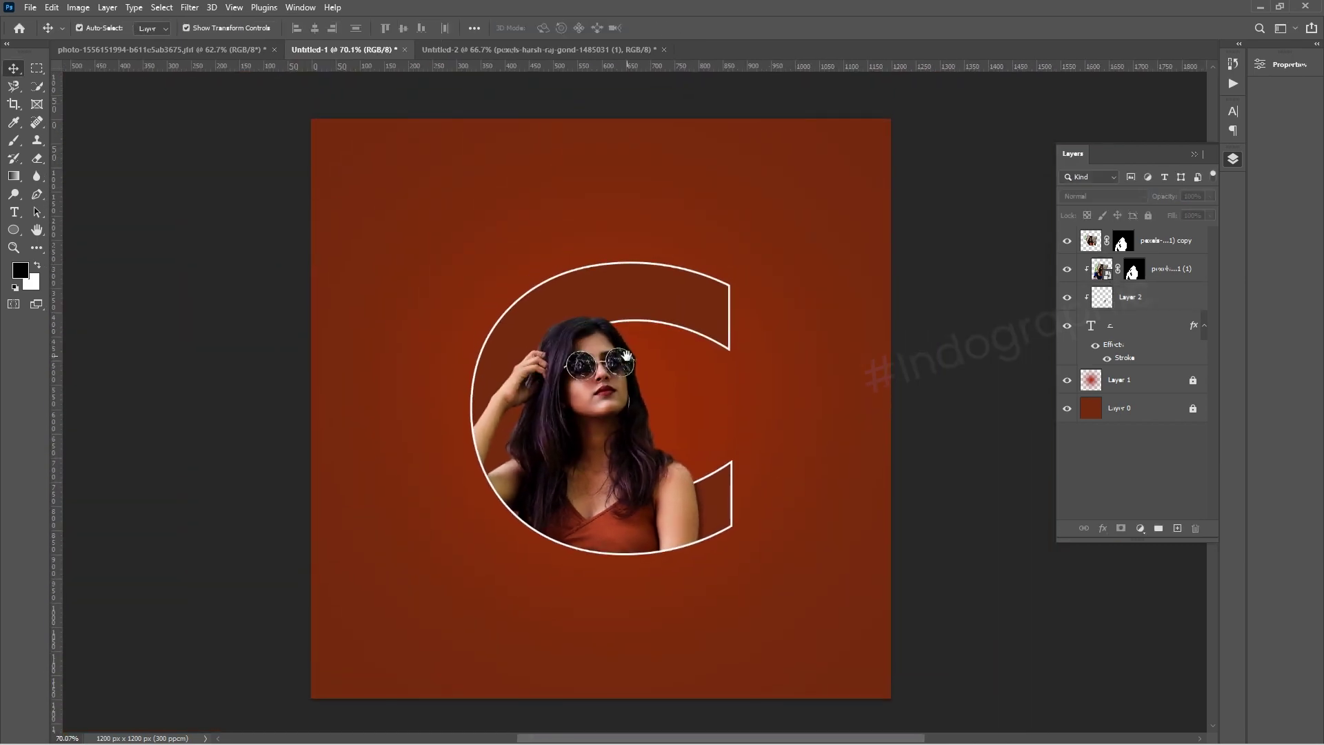
click(1153, 305)
click(1138, 333)
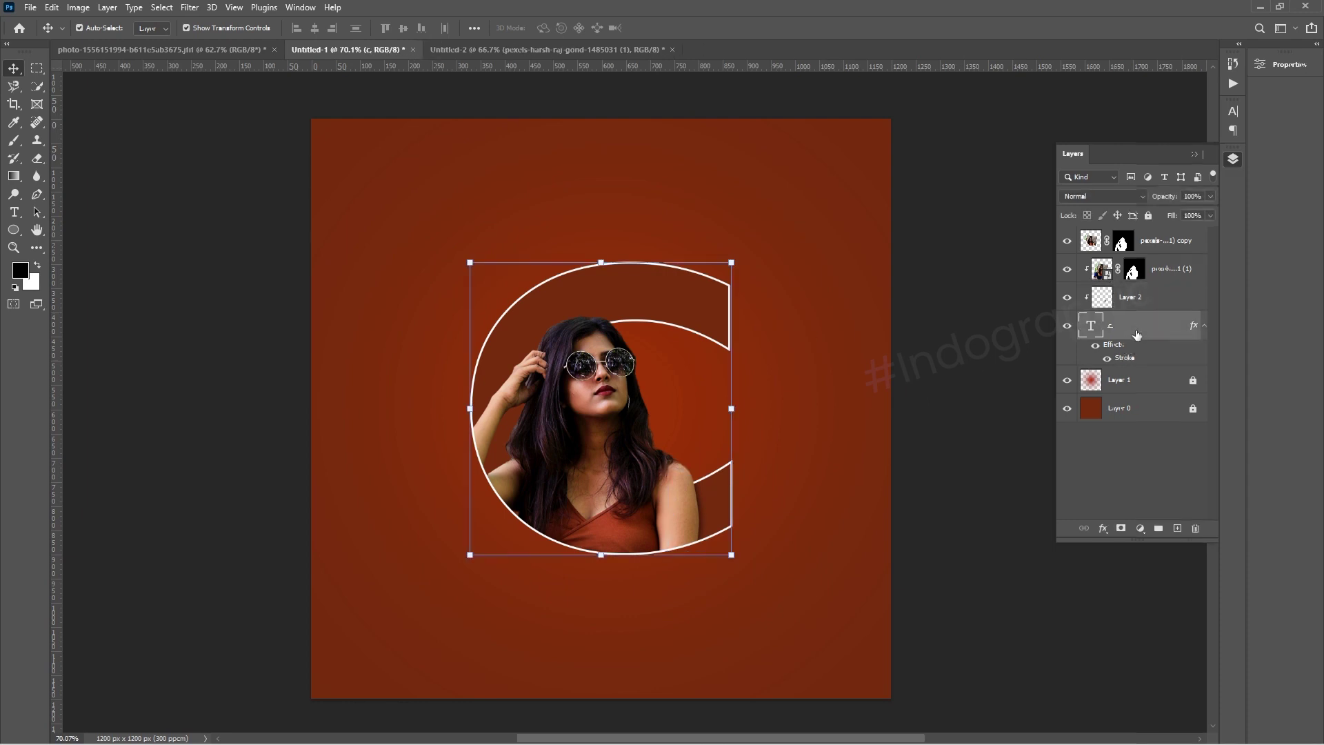
right_click(1137, 334)
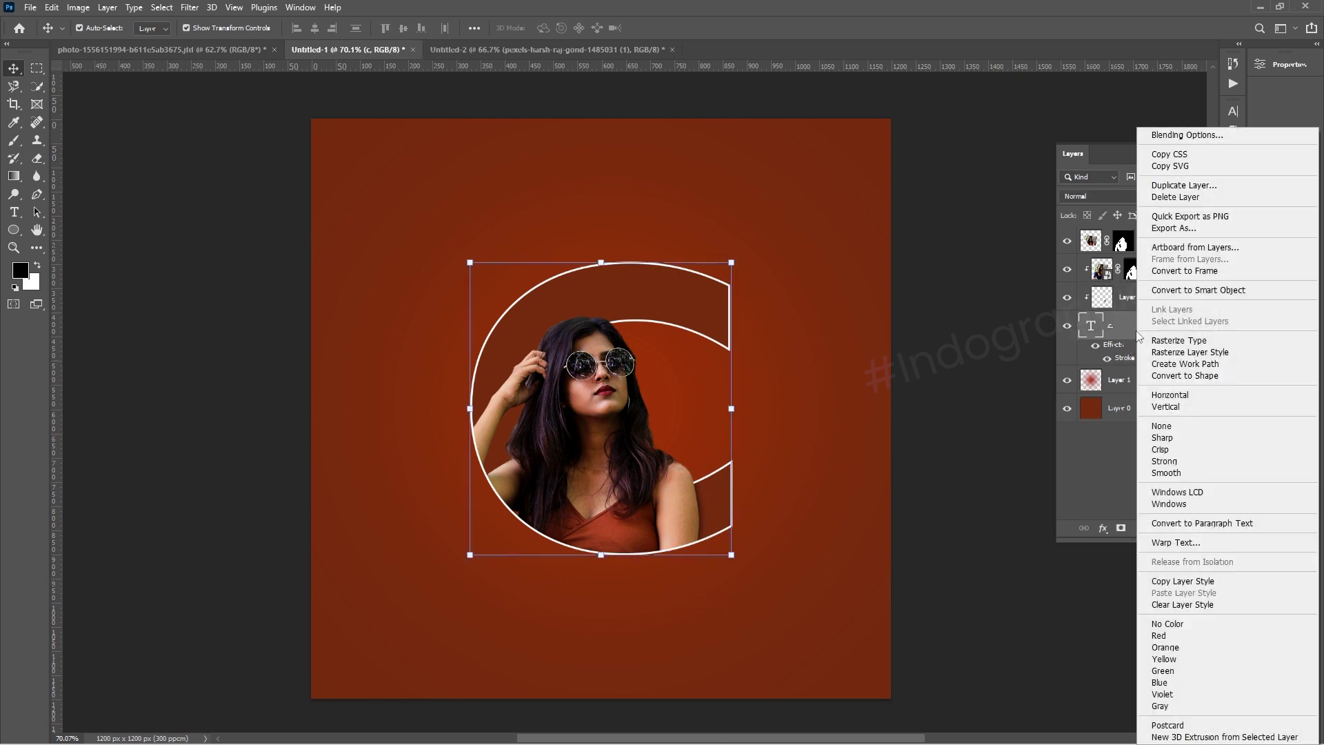
Give the C a Drop Shadow at 55% opacity alongside its stroke
click(1186, 135)
click(752, 479)
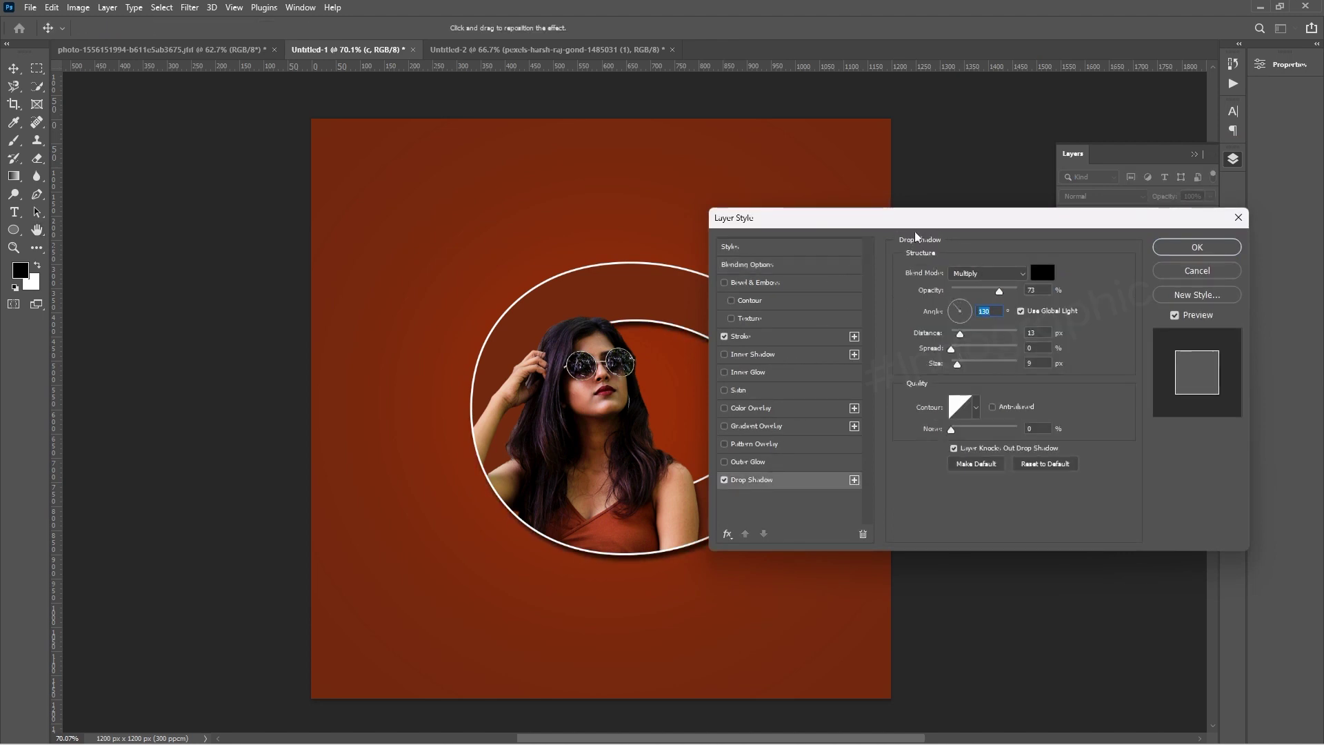
drag(911, 220, 1013, 176)
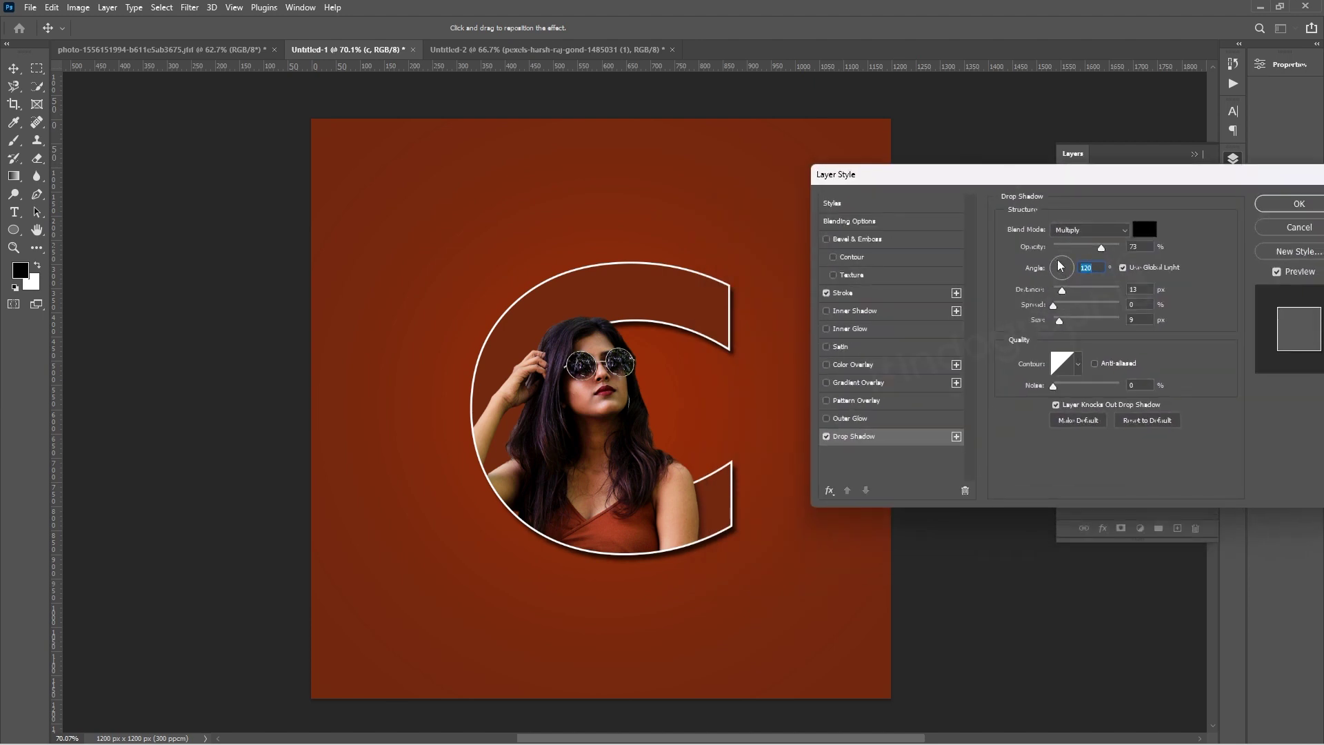
drag(1102, 250, 1092, 253)
click(1183, 205)
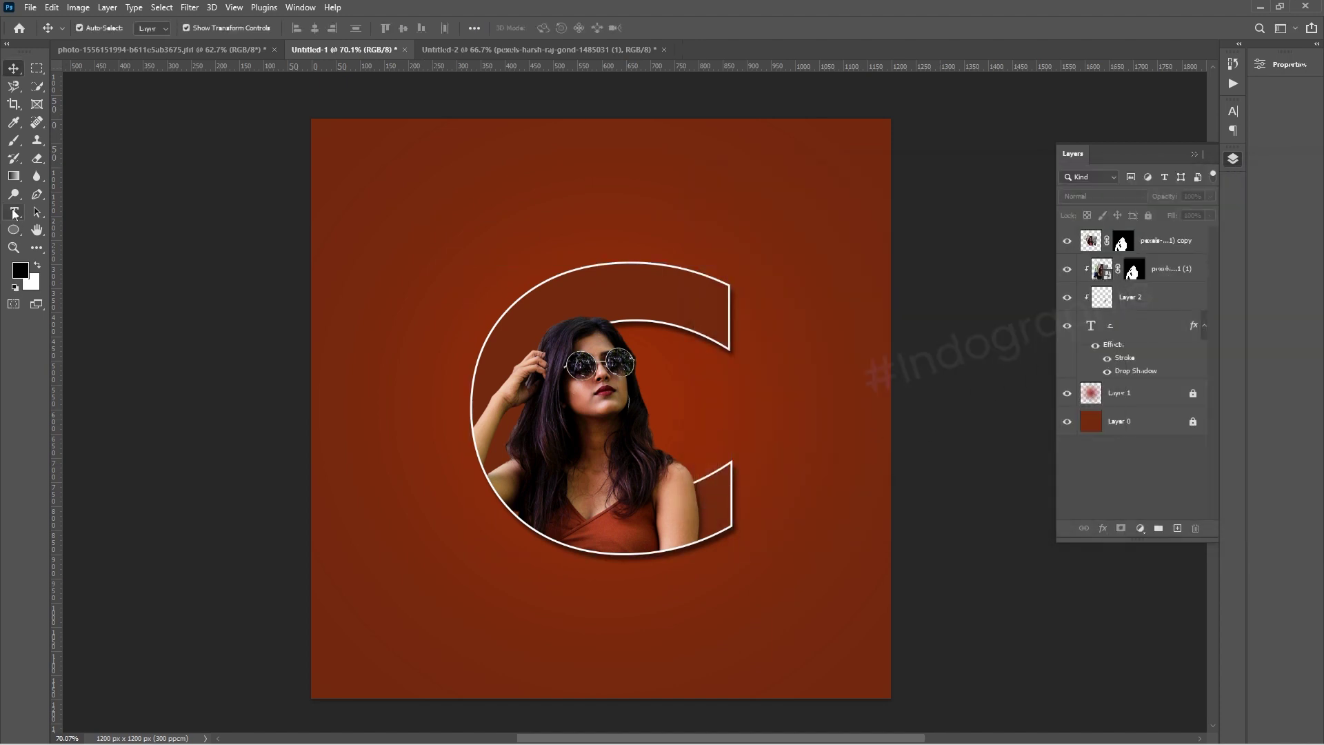
Add a LOREM IPSUM text layer, move it to the top of the layer stack and onto the canvas
click(14, 213)
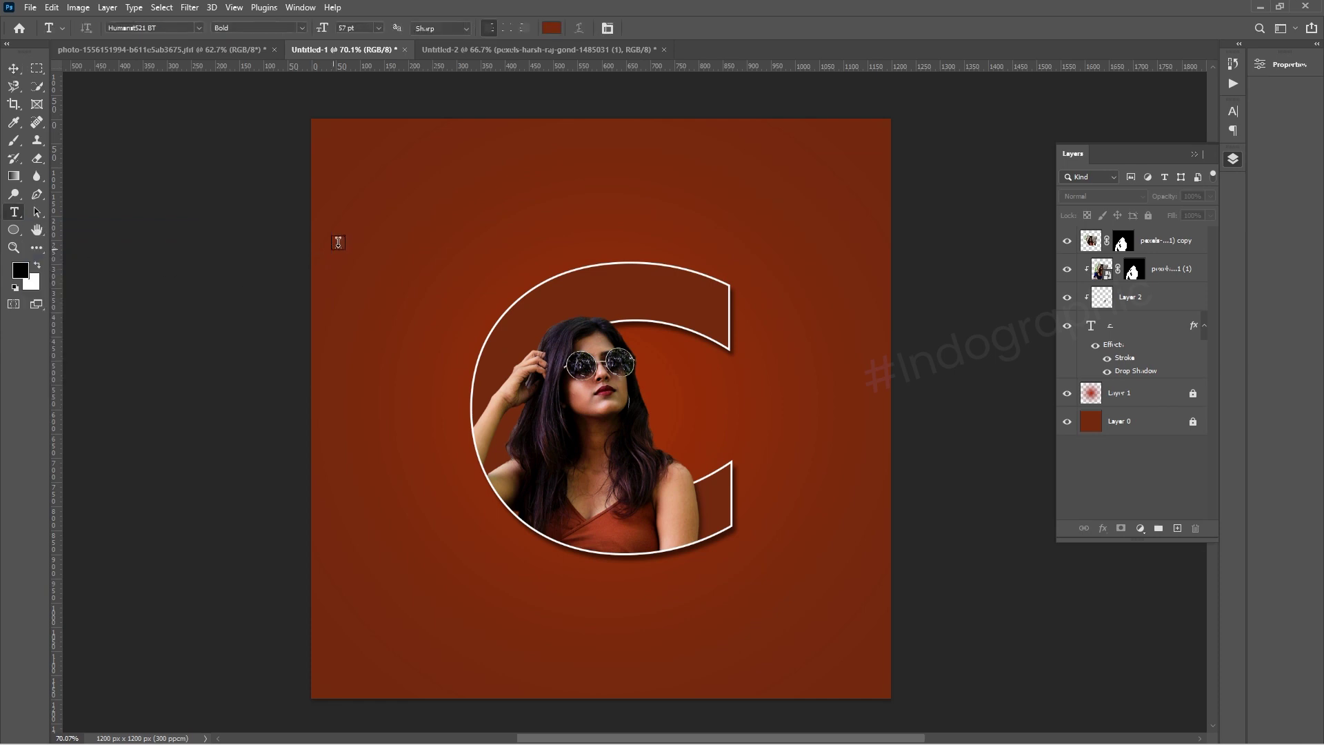
click(454, 140)
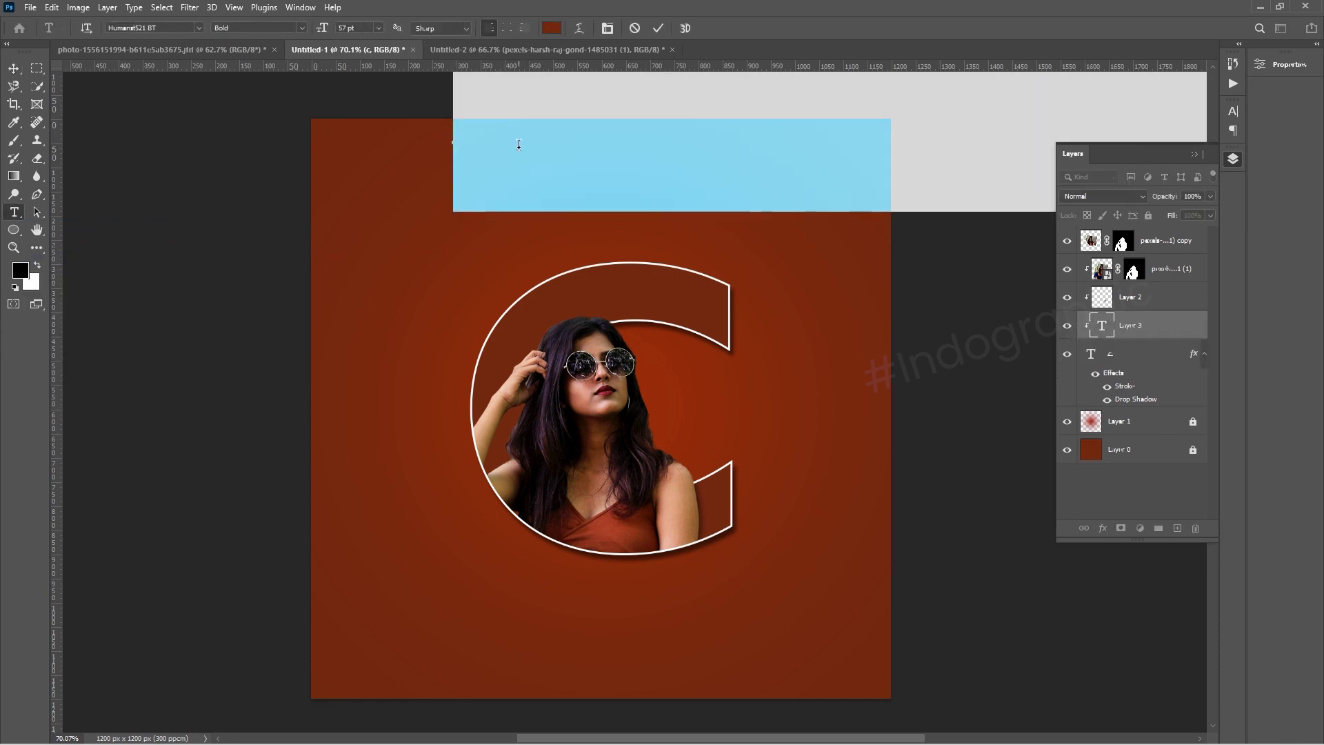
key(Escape)
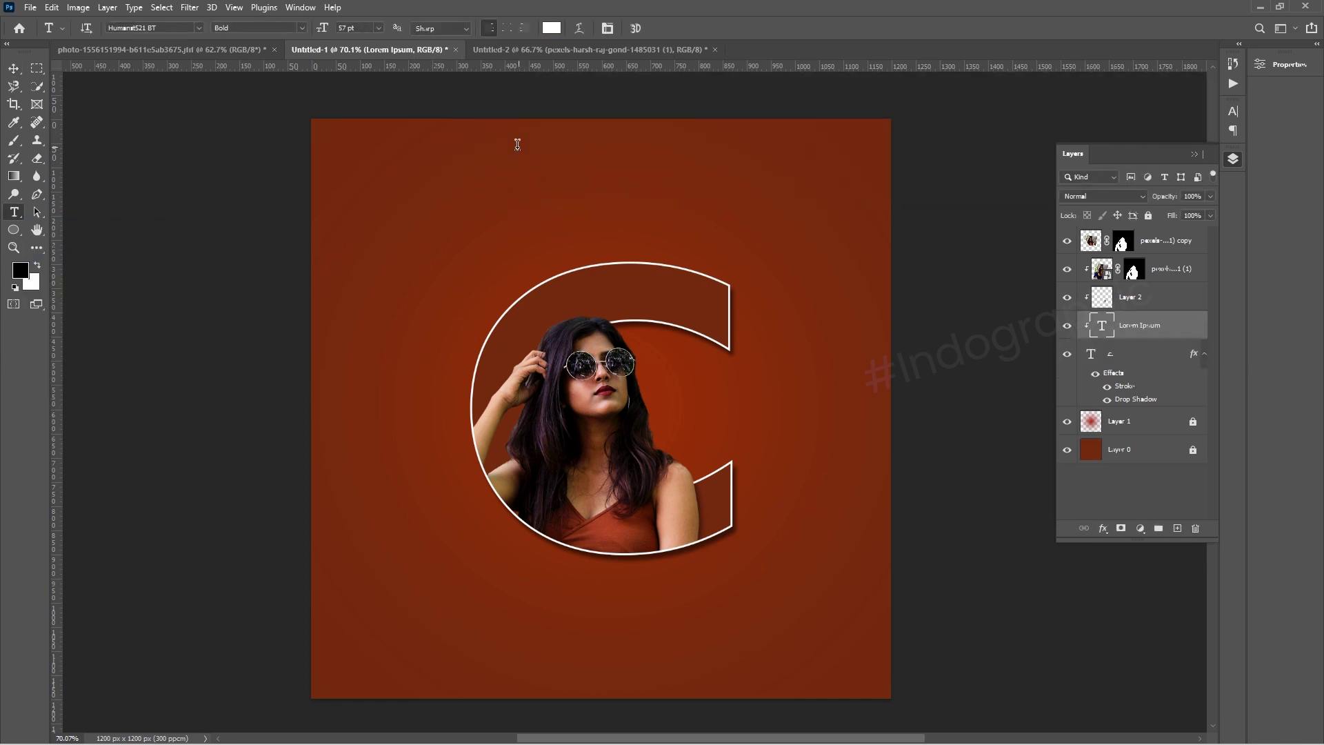
click(13, 68)
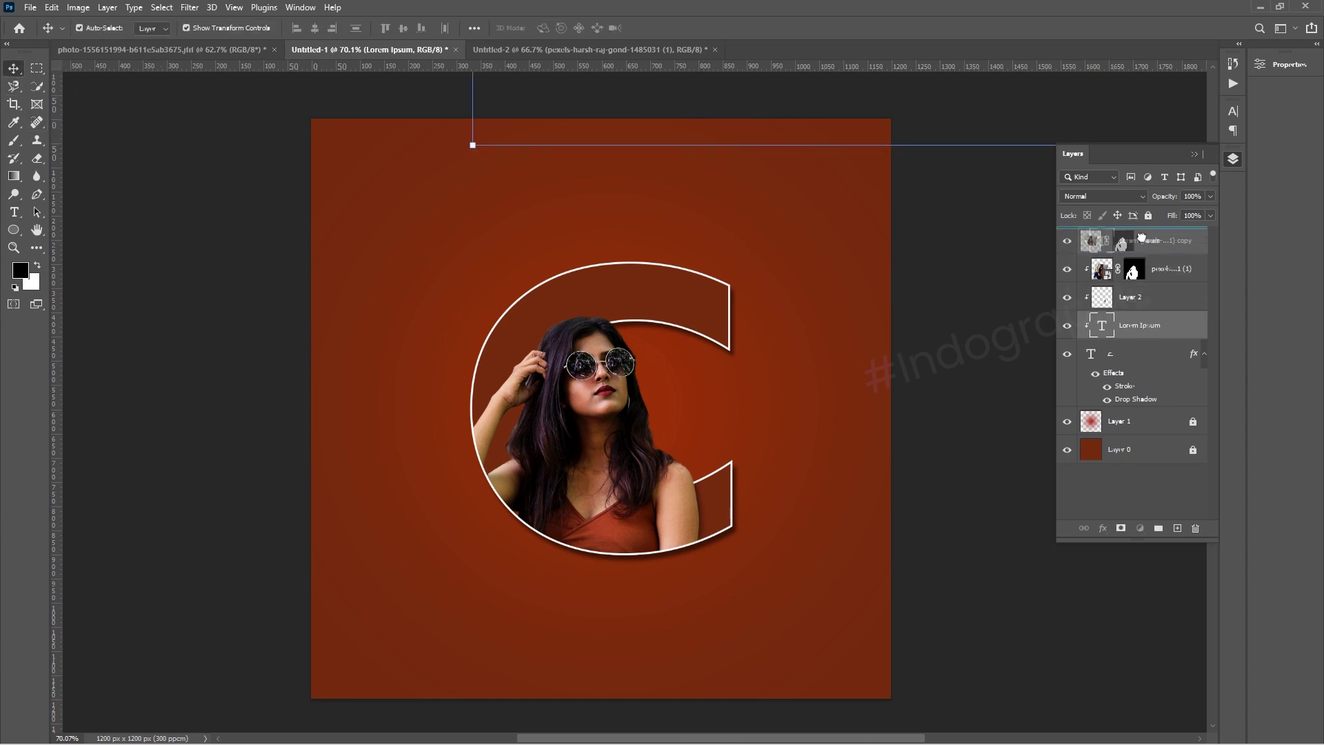
drag(1147, 327, 1140, 238)
drag(544, 134, 247, 370)
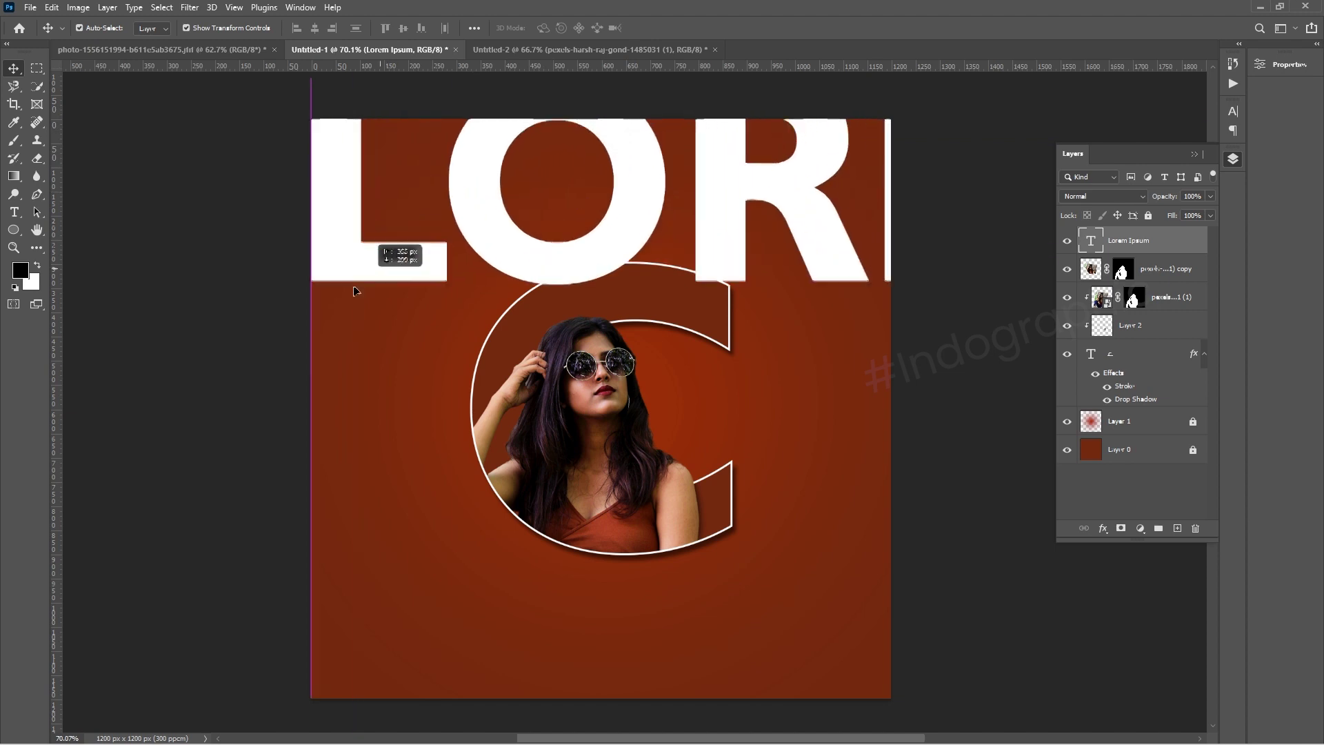
Scale the LOREM IPSUM heading to about a third and position it above the C
key(ctrl+t)
scroll(452, 412, down, 5)
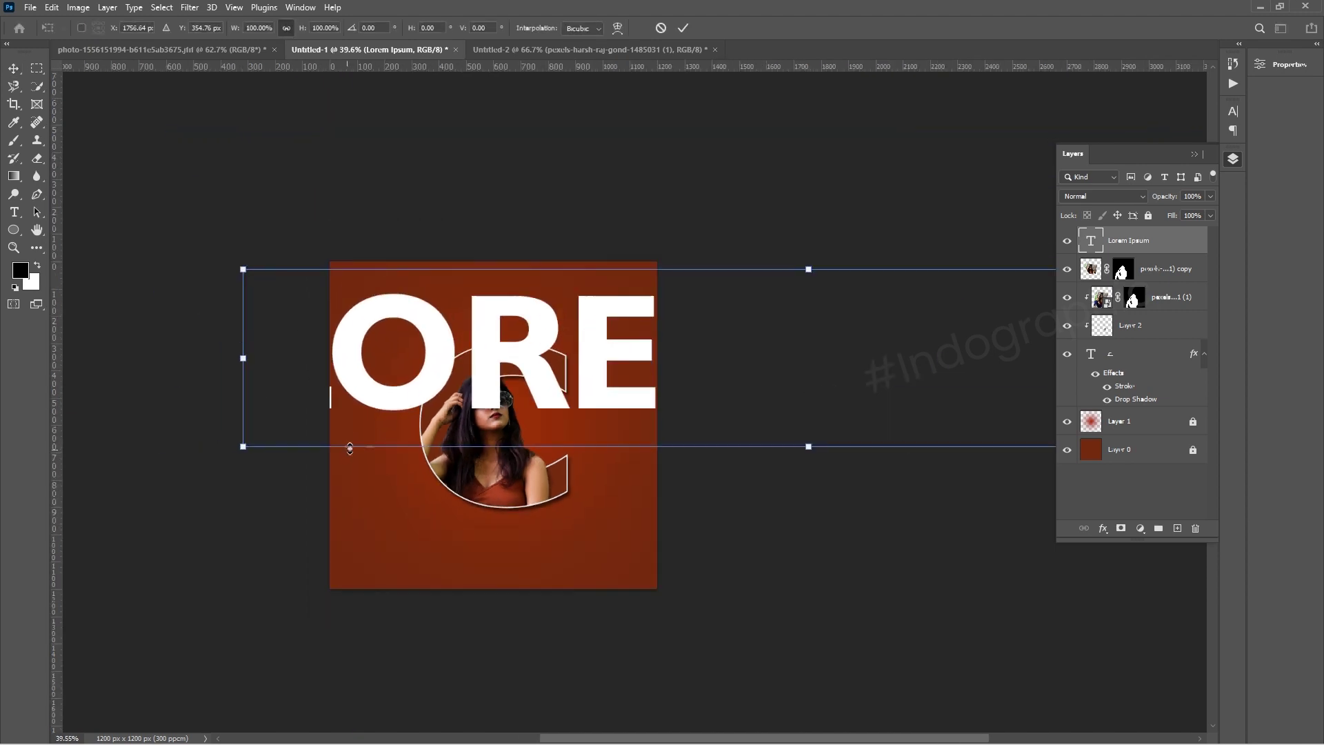
drag(809, 269, 808, 329)
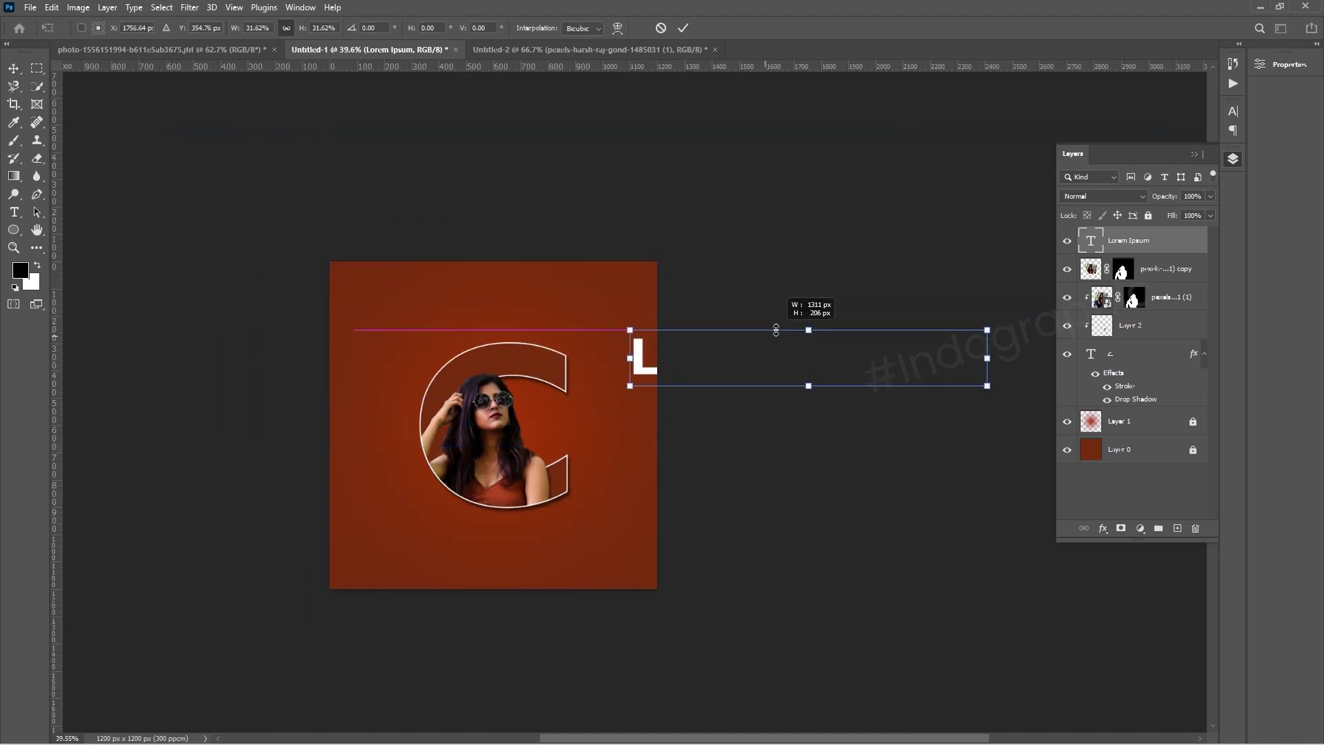
drag(885, 374, 601, 346)
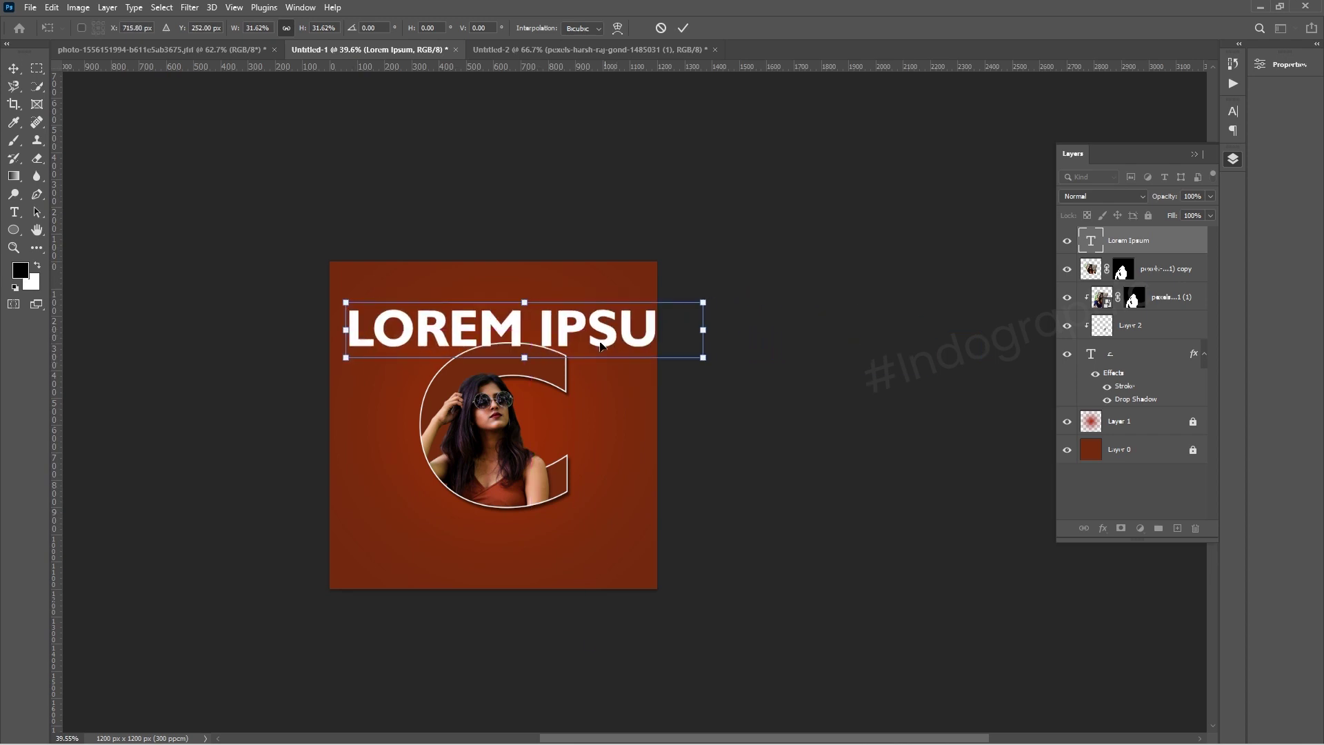
mouse_move(703, 301)
mouse_down()
mouse_move(666, 305)
mouse_move(621, 335)
mouse_up()
key(Return)
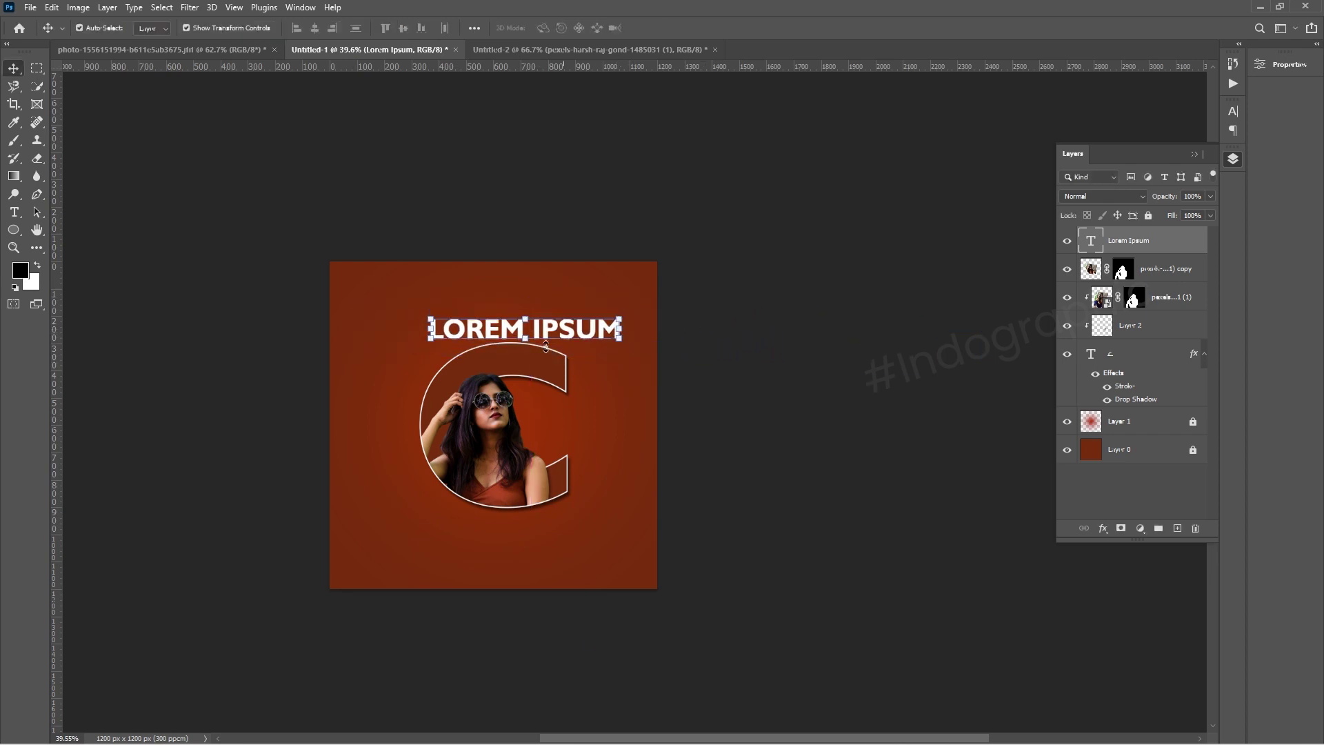
scroll(389, 381, up, 3)
scroll(442, 373, up, 2)
drag(572, 235, 500, 195)
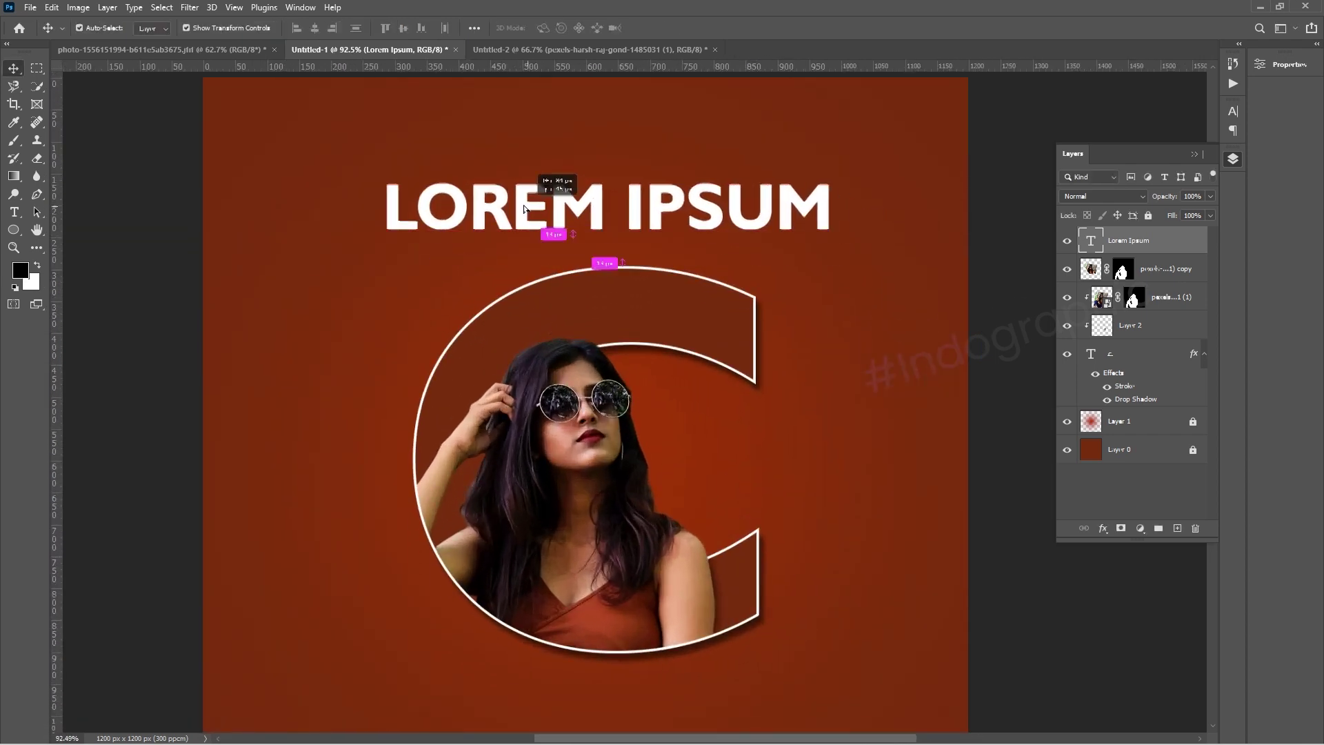
Change the heading's font to Poppins Light
double_click(499, 195)
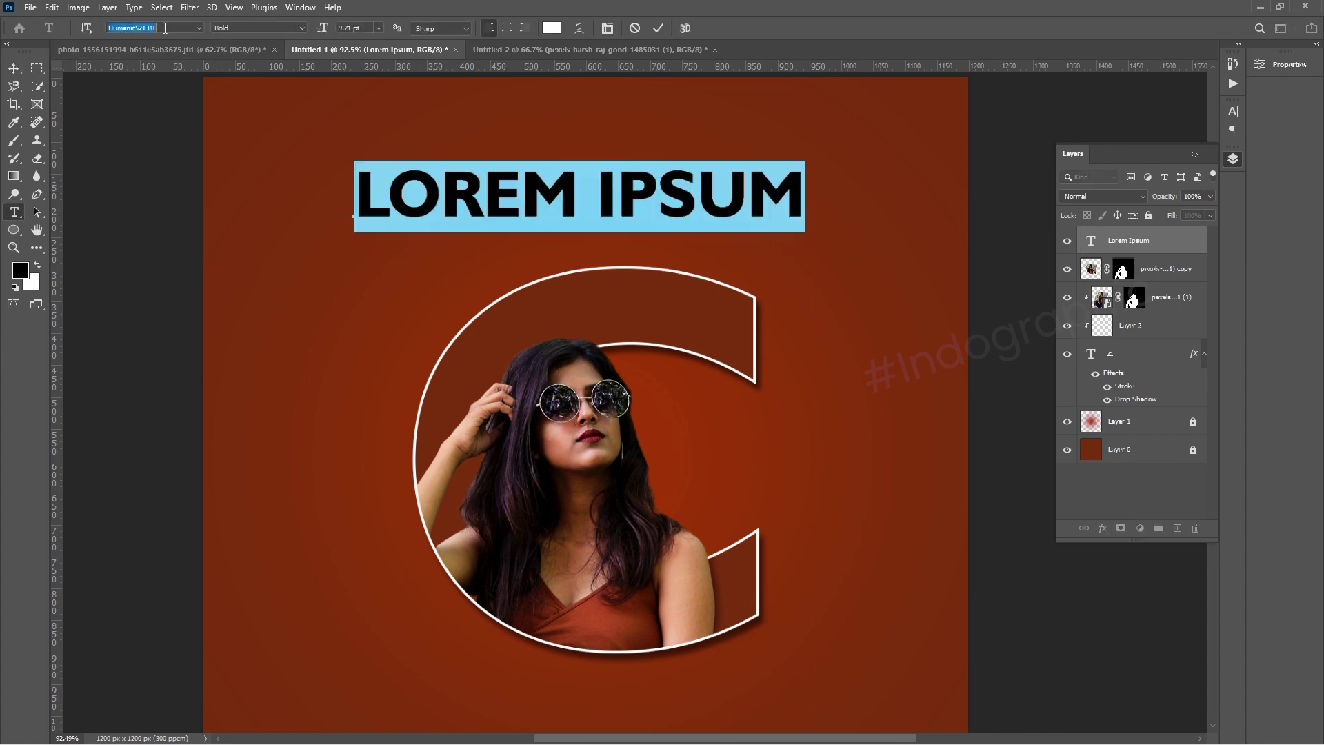
text(popp)
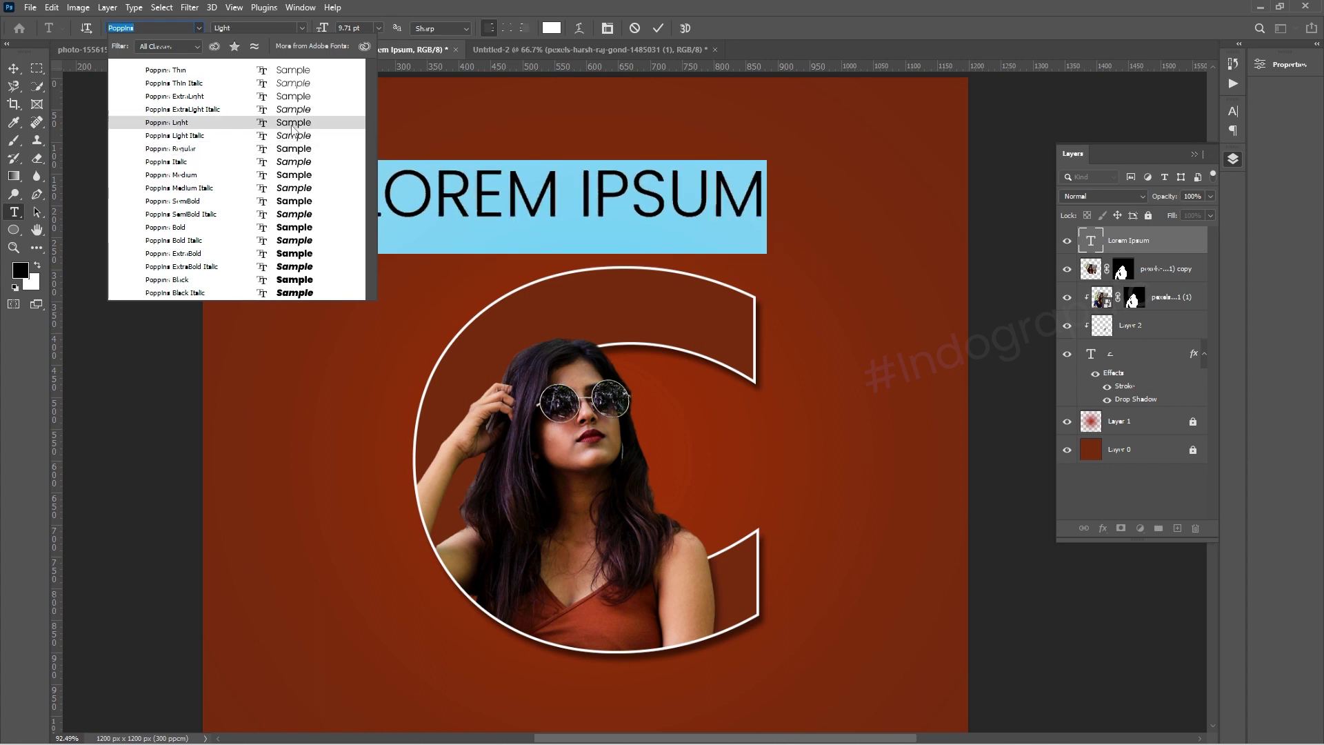
key(Return)
key(ctrl+Return)
key(v)
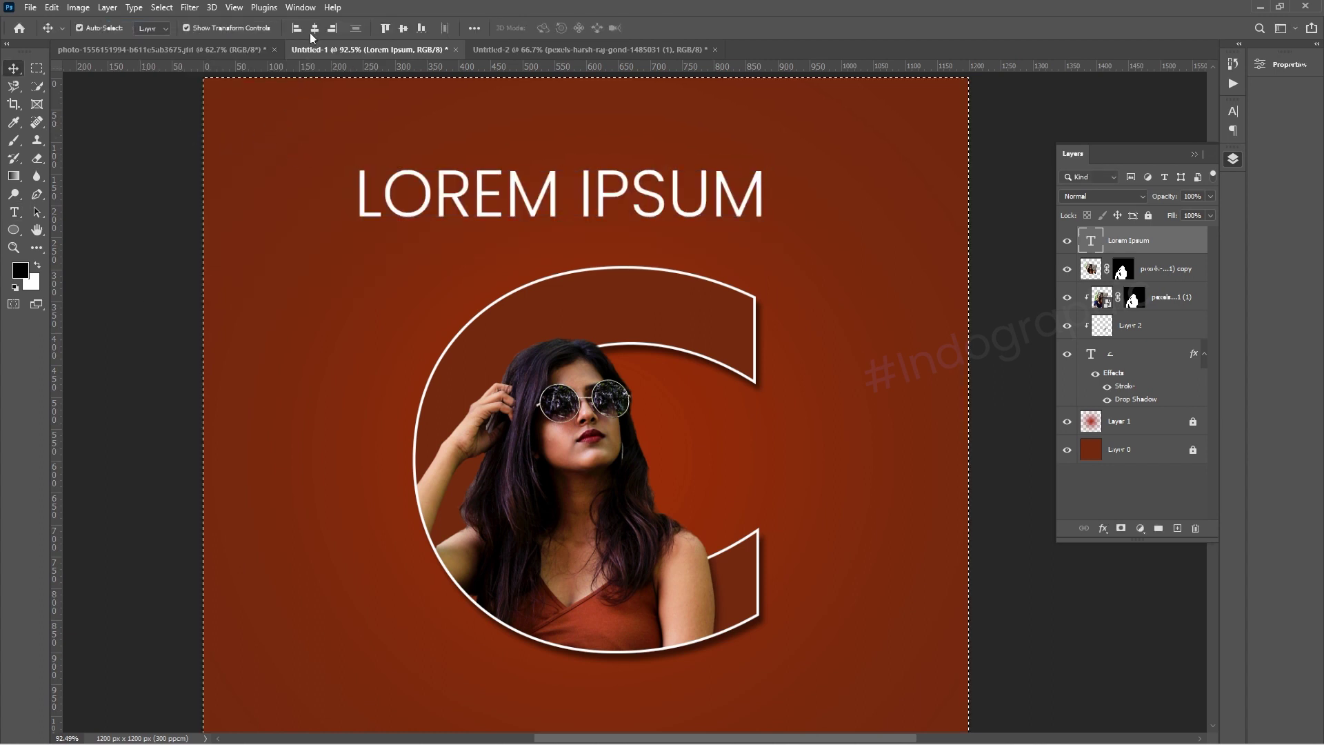
Centre the heading horizontally and shrink it slightly around its centre
click(312, 29)
key(ctrl+t)
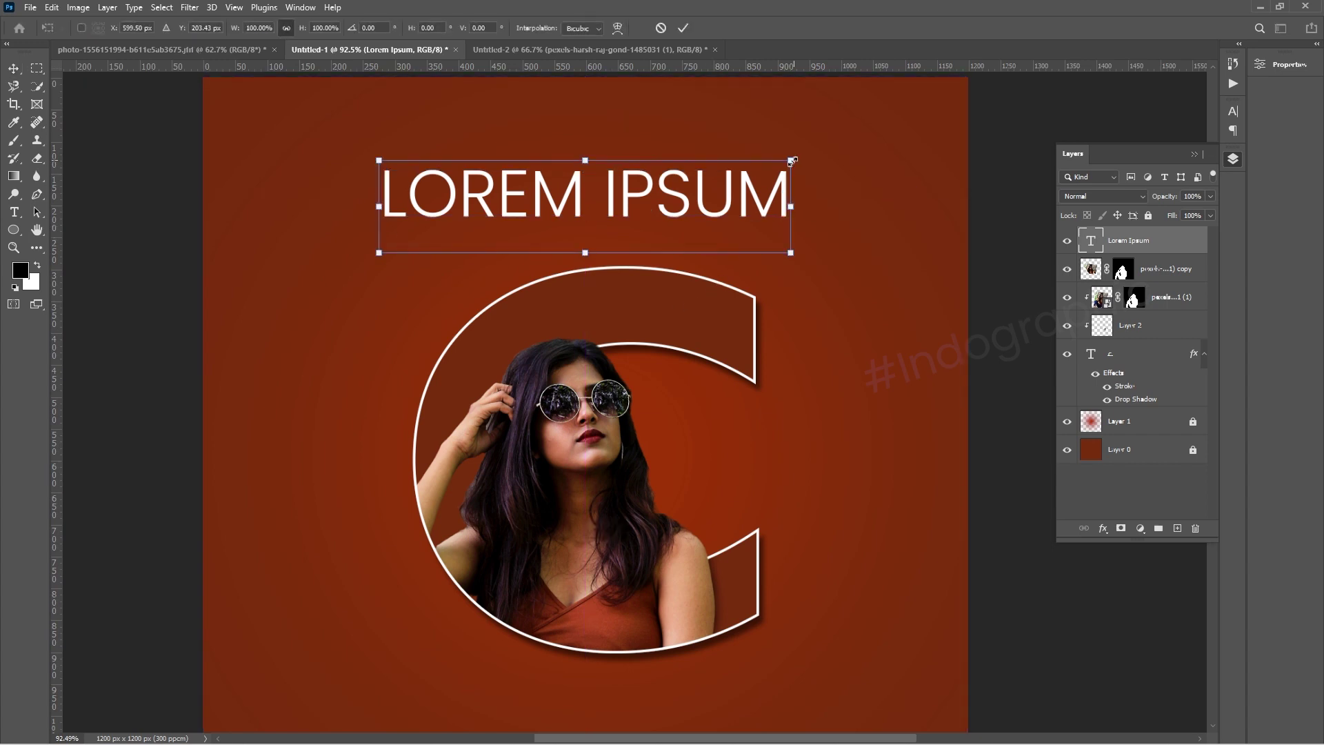
drag(792, 160, 748, 165)
key(Return)
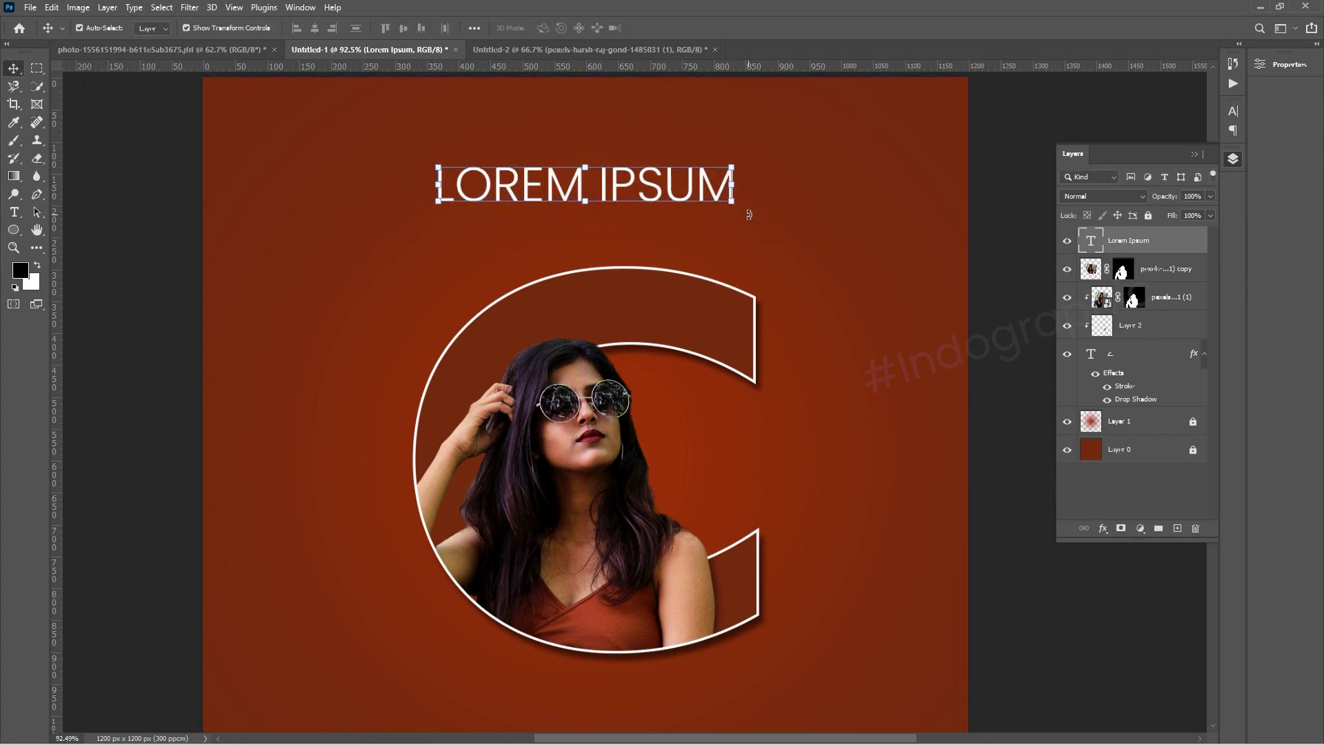
Replace the heading text with 'INDO GRAPHIC' and centre it horizontally on the canvas
double_click(714, 199)
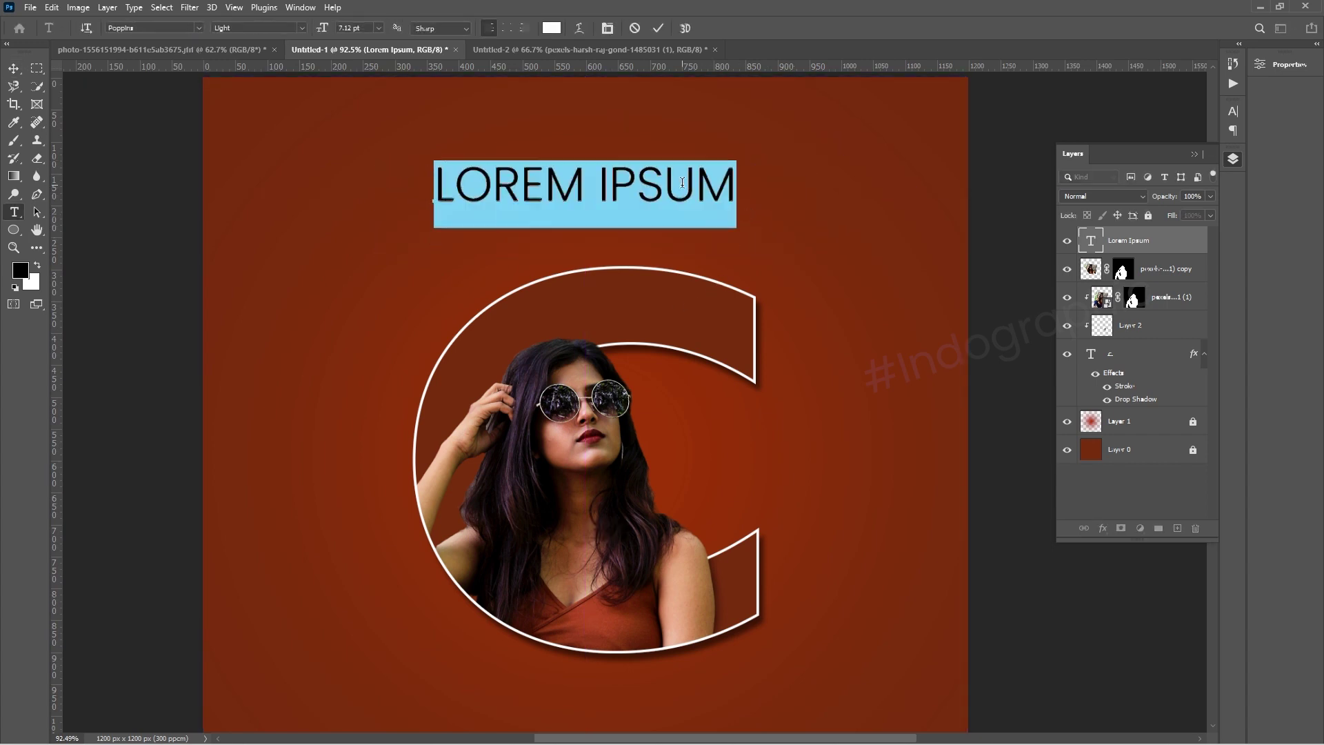
text(INDO)
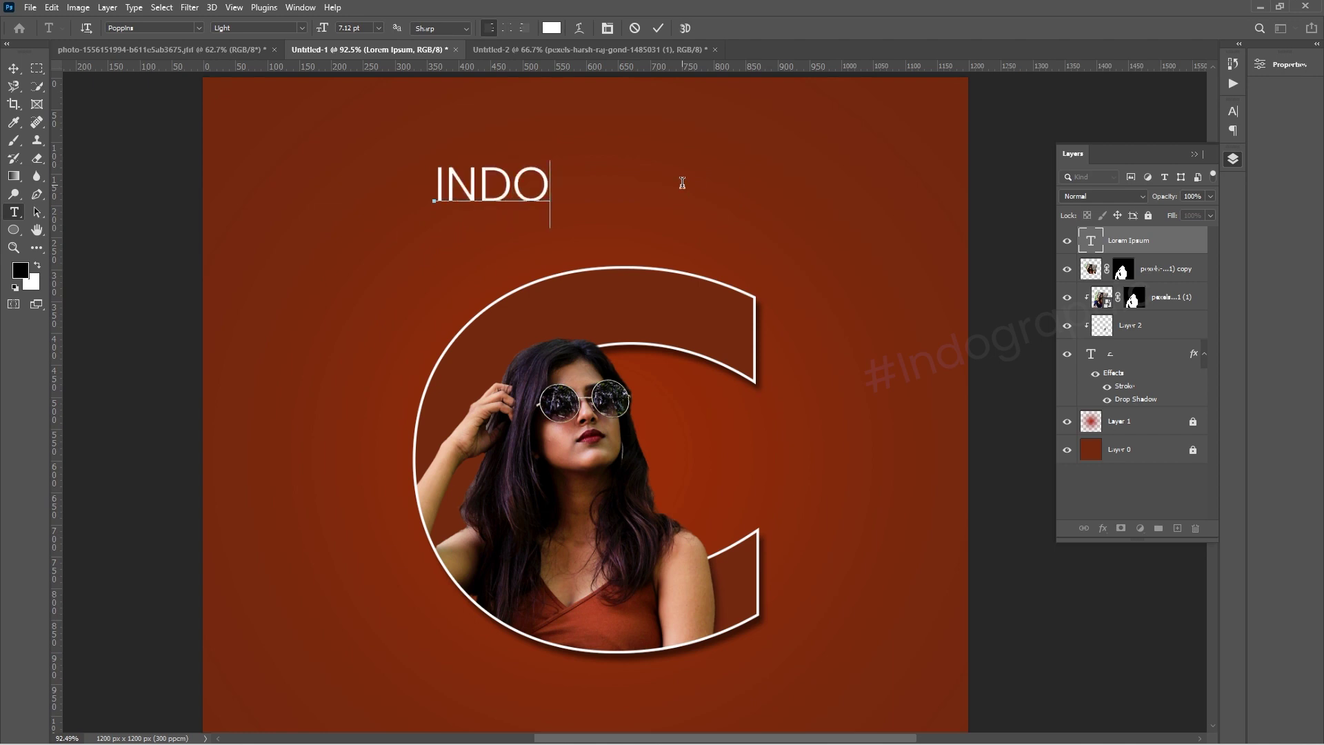
text( GRAPHI)
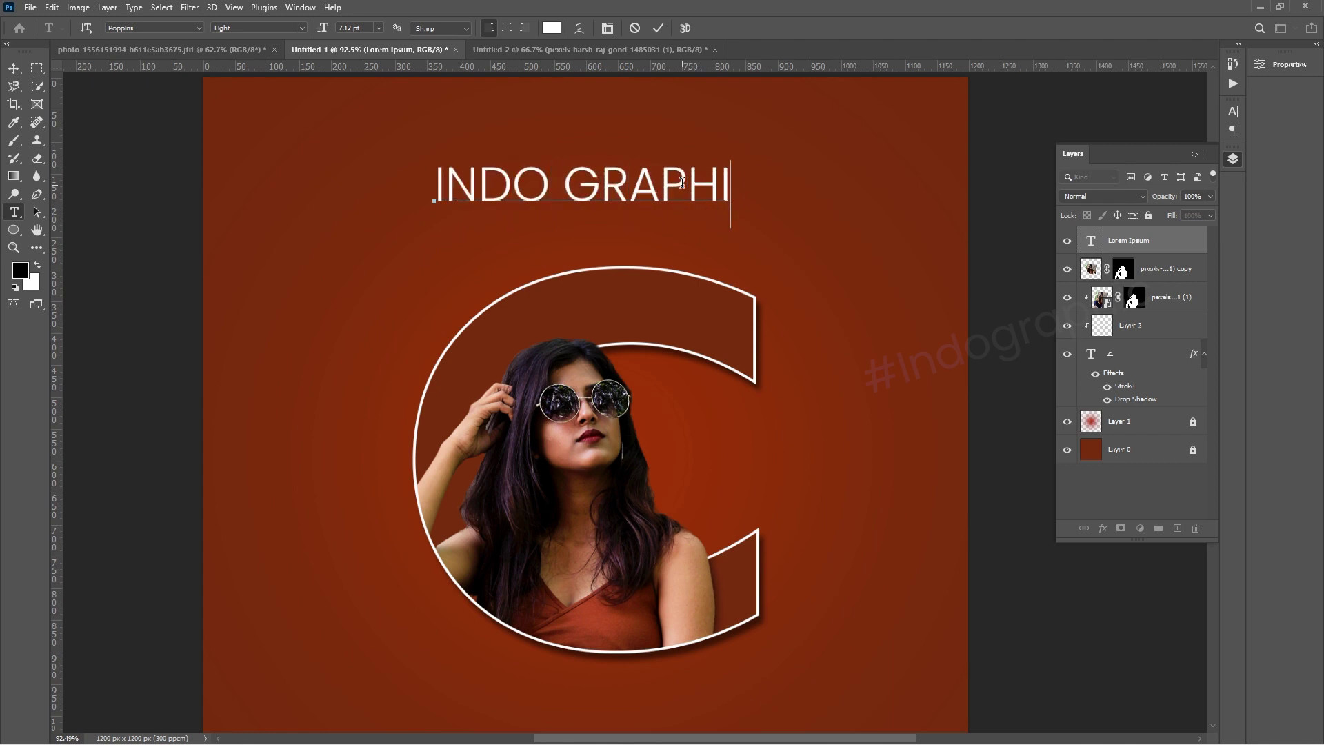
text(C)
key(ctrl+Return)
key(v)
key(ctrl+a)
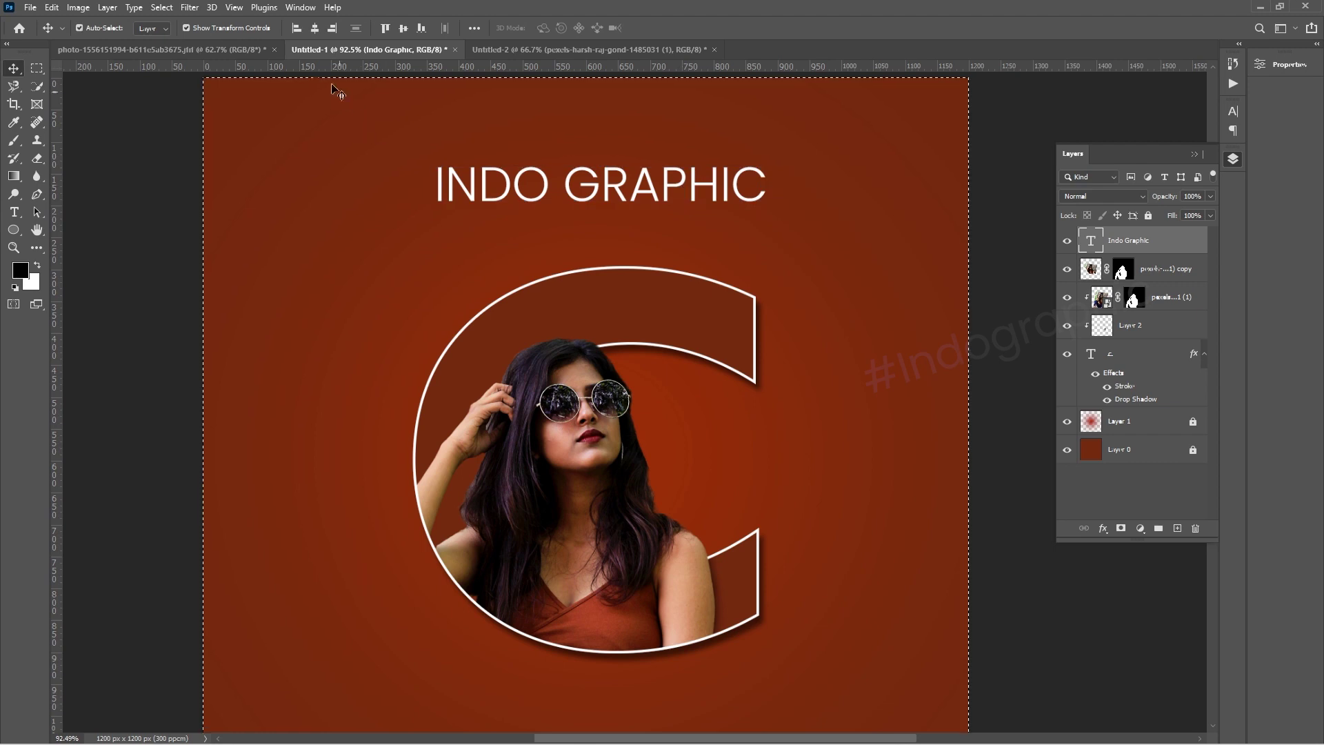
click(316, 27)
key(ctrl+d)
Set the INDO GRAPHIC heading to the Poppins ExtraLight weight
key(t)
click(662, 207)
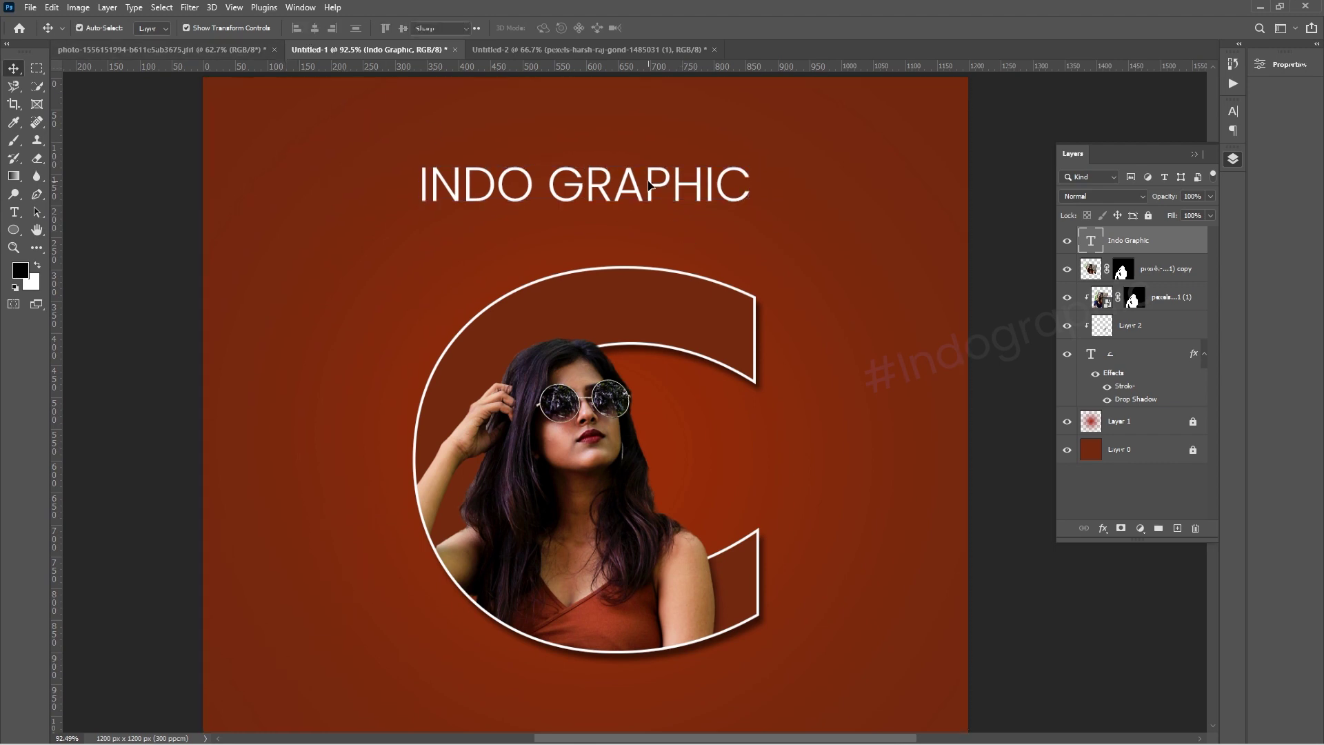
key(ctrl+a)
click(300, 27)
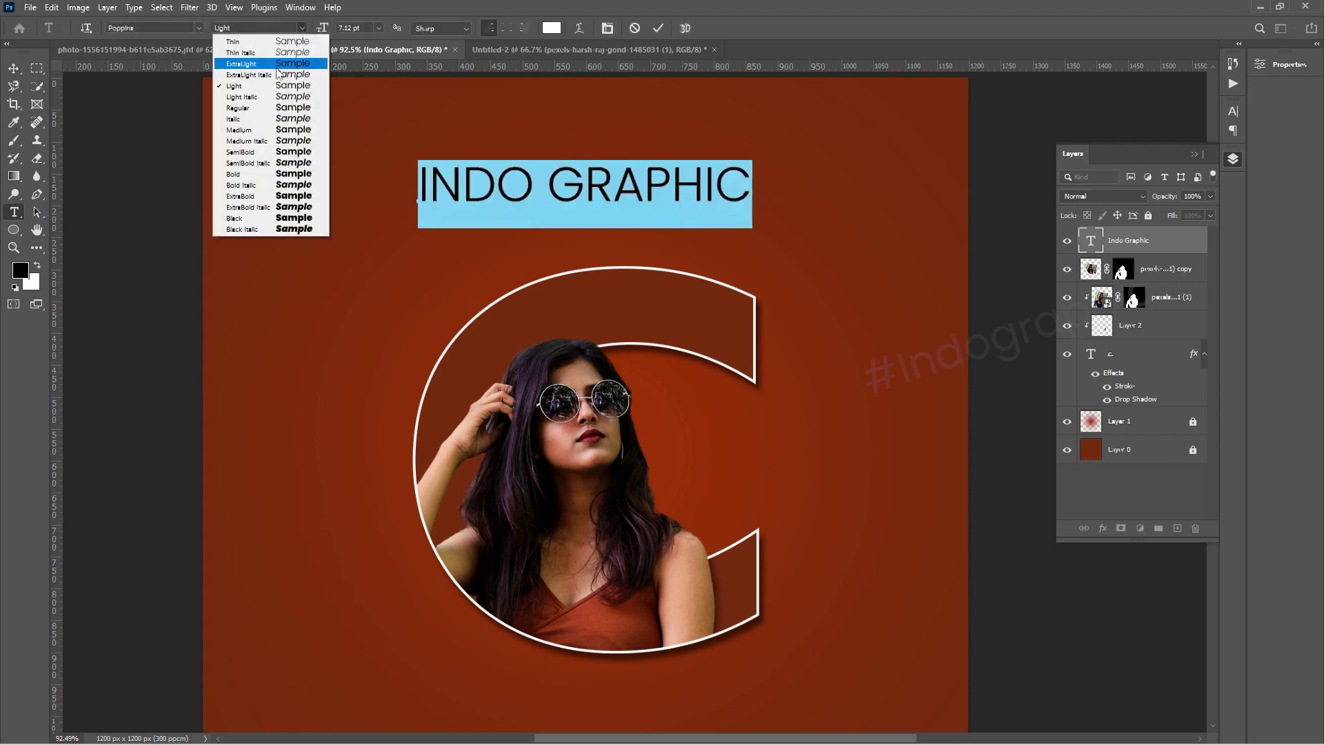
click(276, 67)
key(ctrl+Return)
key(v)
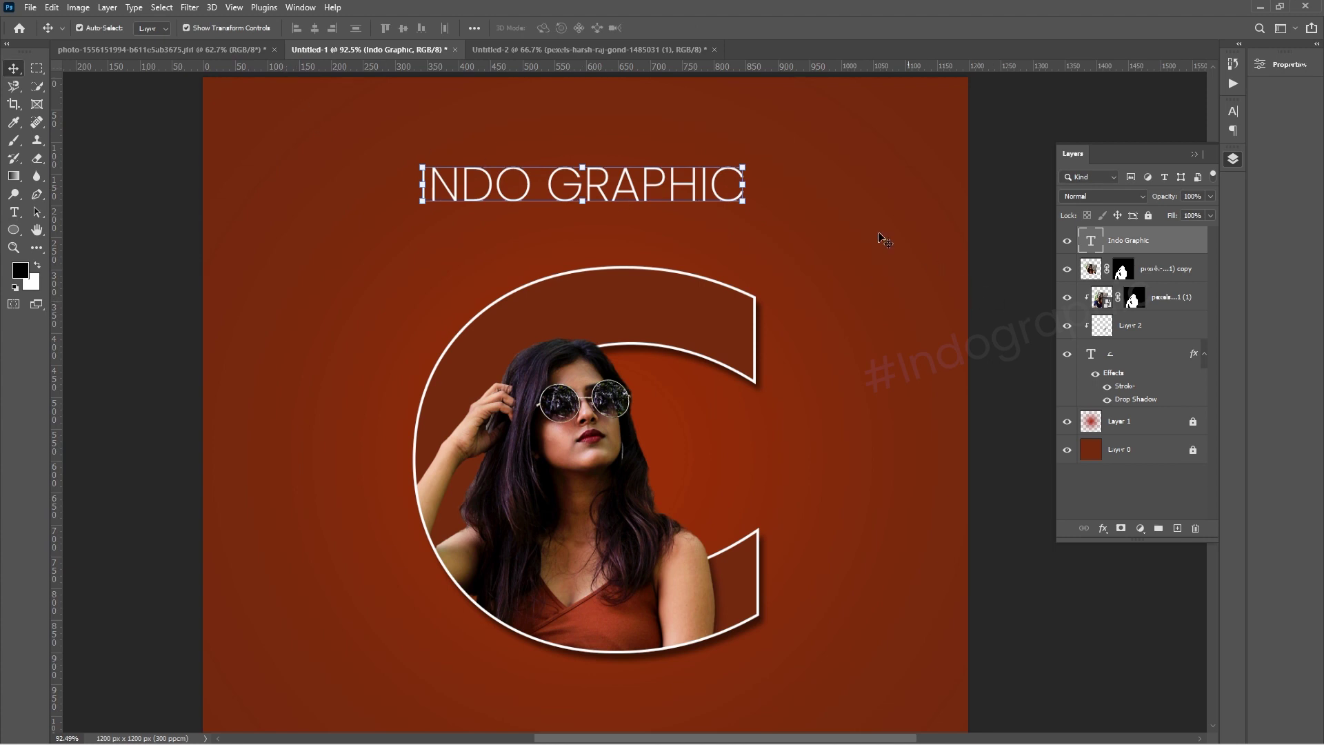
Shrink the heading slightly and re-centre it horizontally on the canvas
key(ctrl+t)
drag(746, 161, 713, 171)
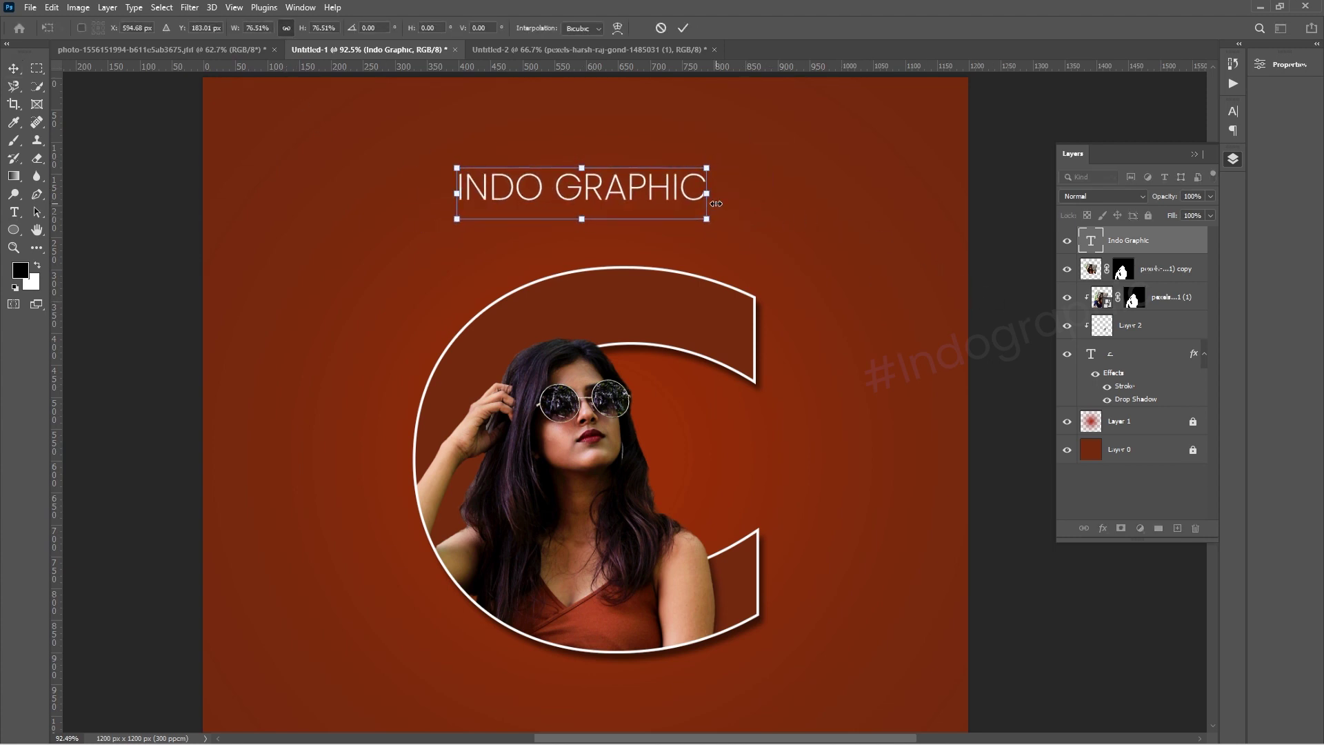
key(Return)
key(ctrl+a)
click(314, 27)
key(ctrl+d)
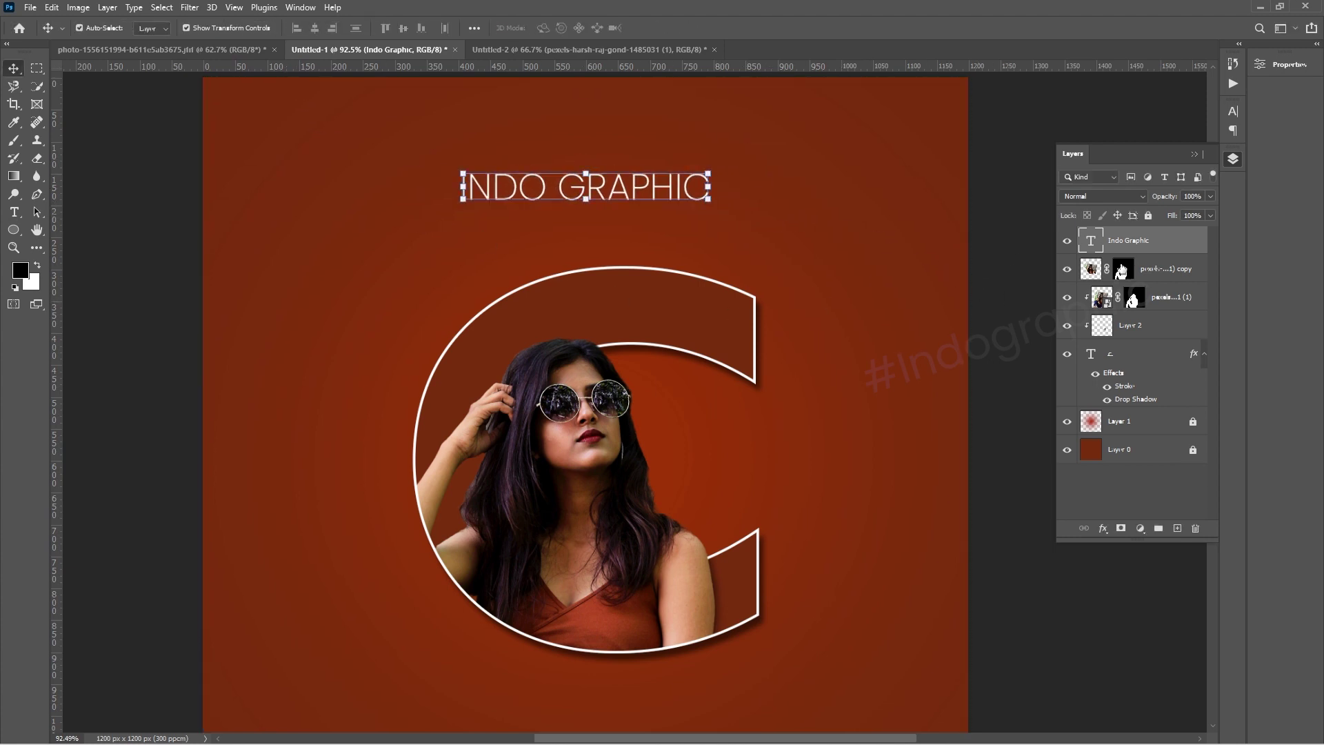
Raise the INDO GRAPHIC tracking to 500 and centre the heading horizontally
click(1234, 112)
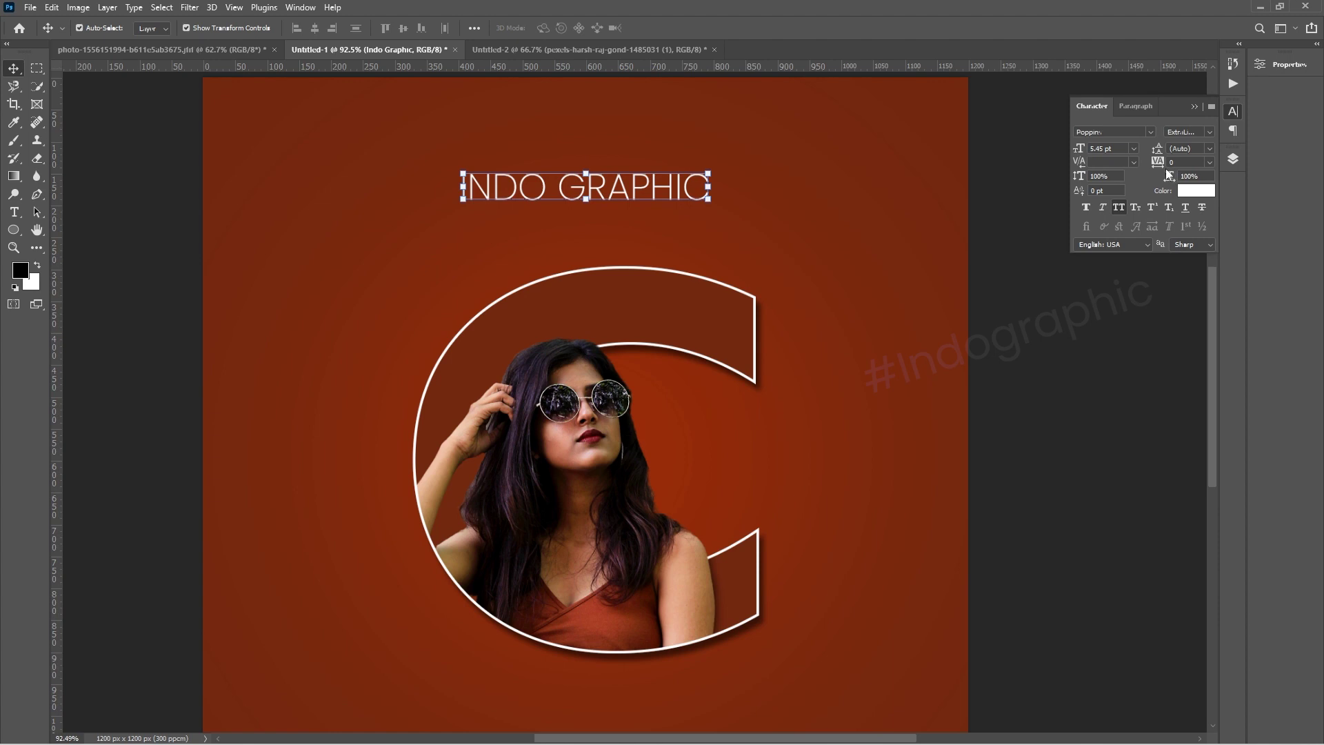
drag(1161, 168, 1183, 161)
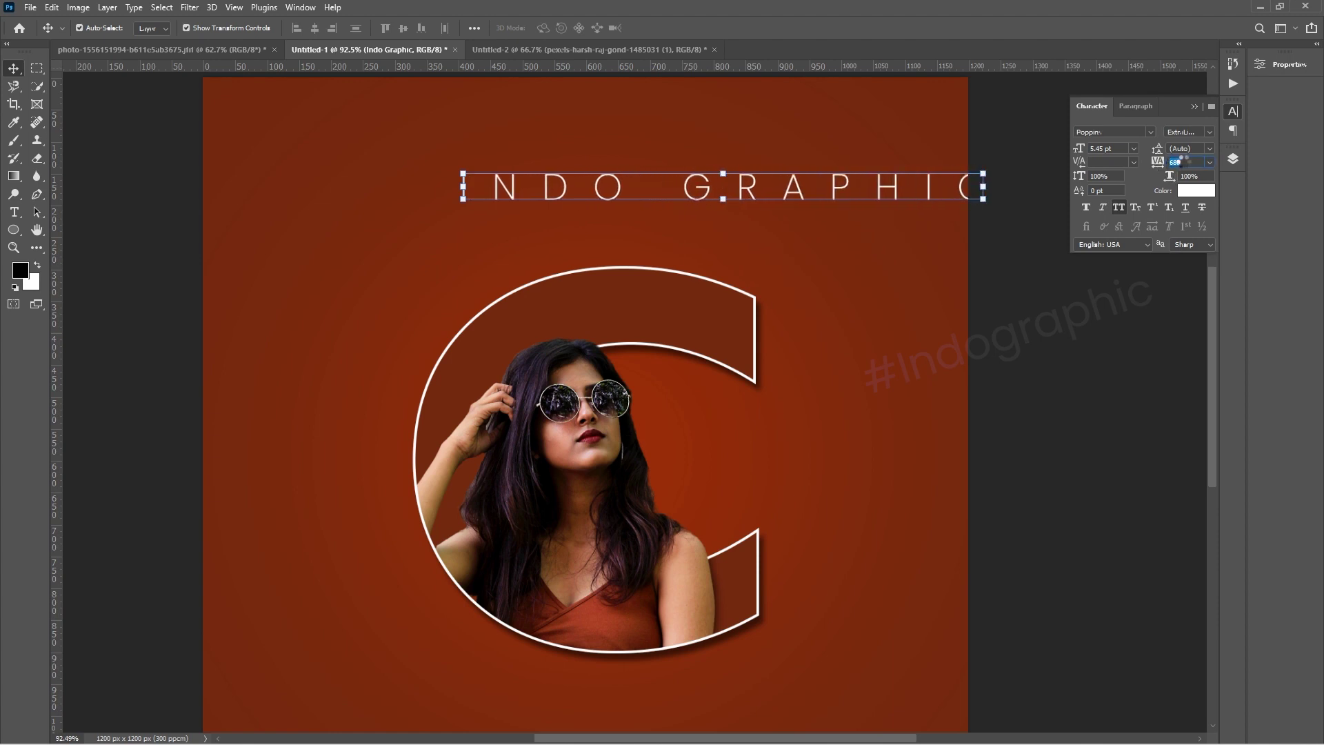
key(ctrl+a)
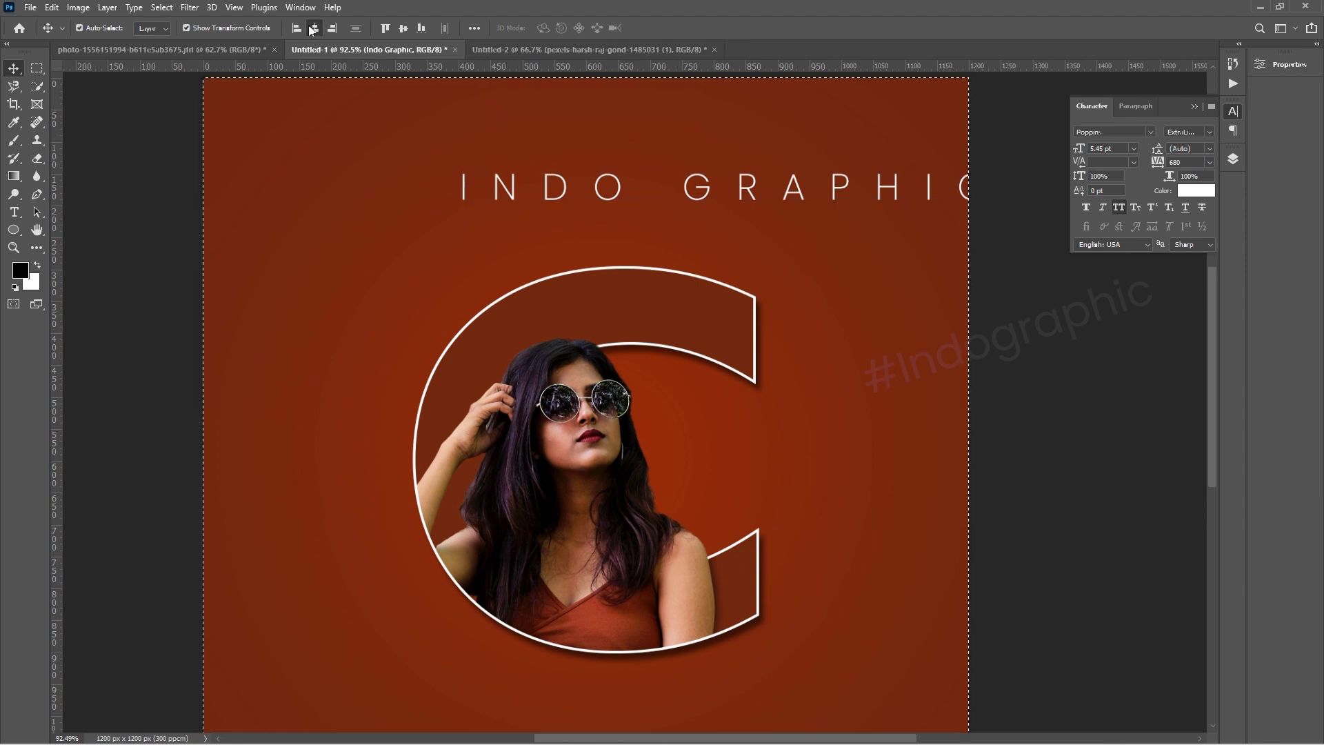
click(315, 28)
Scale the spaced heading to about three-quarters, re-centre it, and nudge it down
key(ctrl+t)
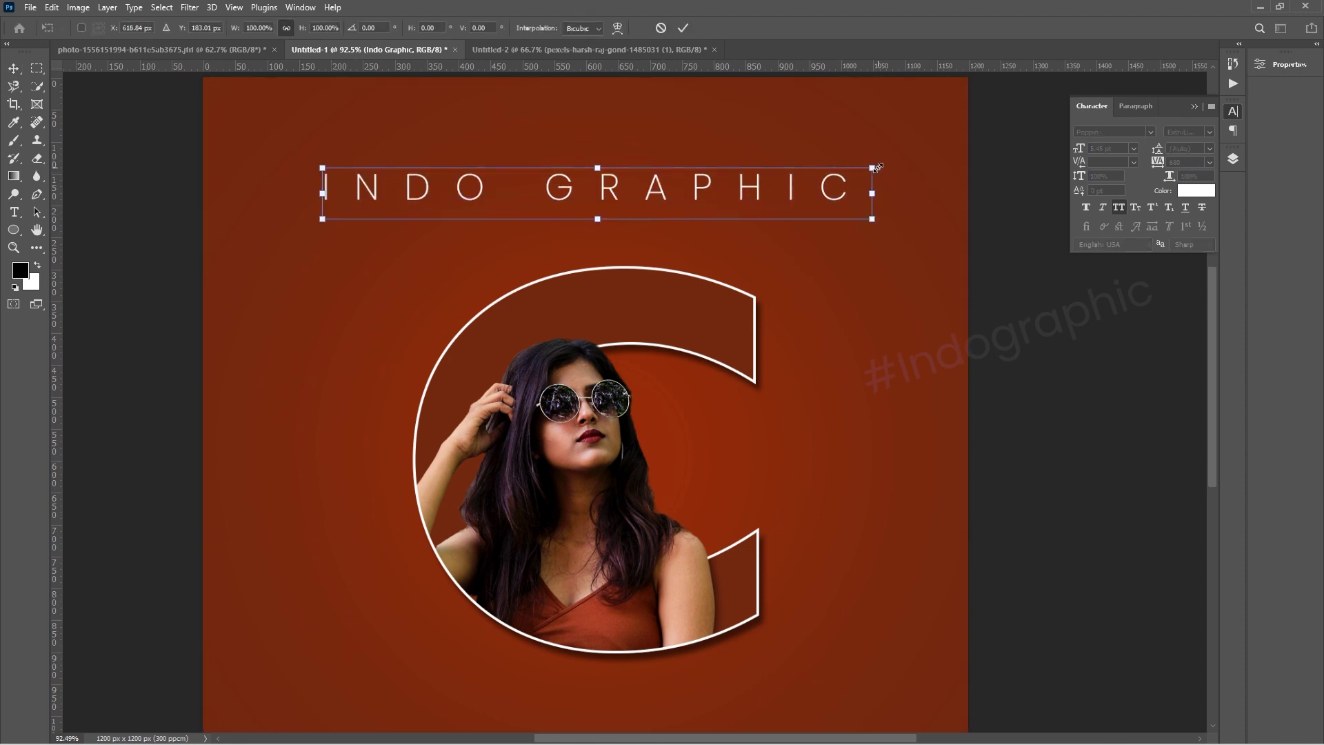
drag(875, 166, 805, 176)
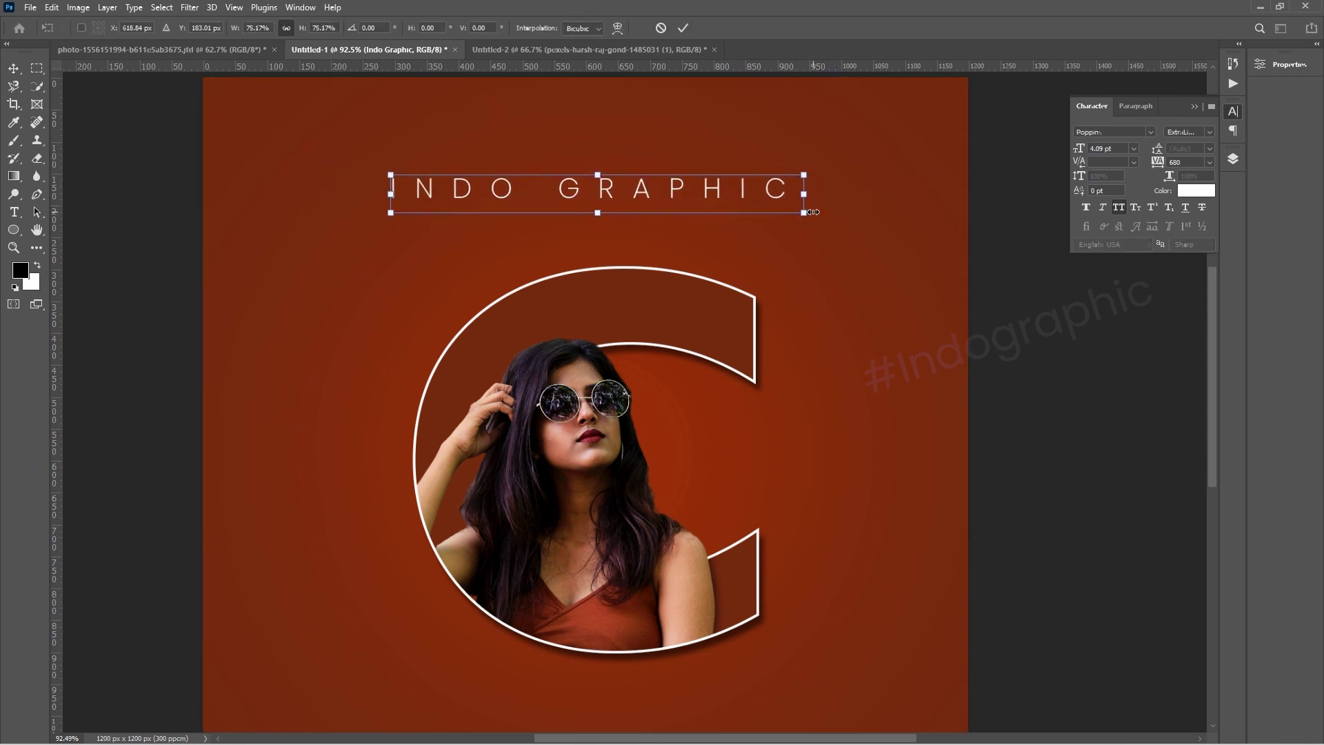
key(Return)
key(ctrl+a)
click(315, 27)
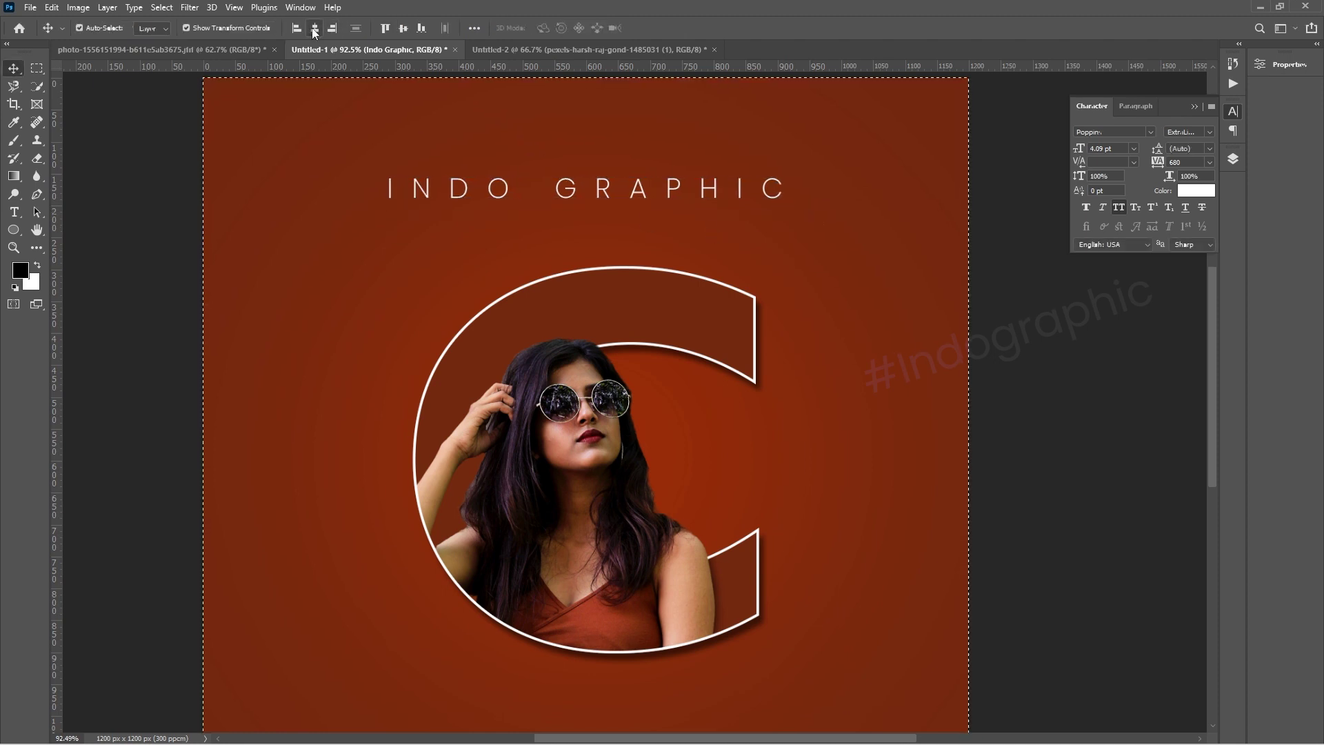
key(ctrl+d)
key(shift+Down)
key(shift+Down)
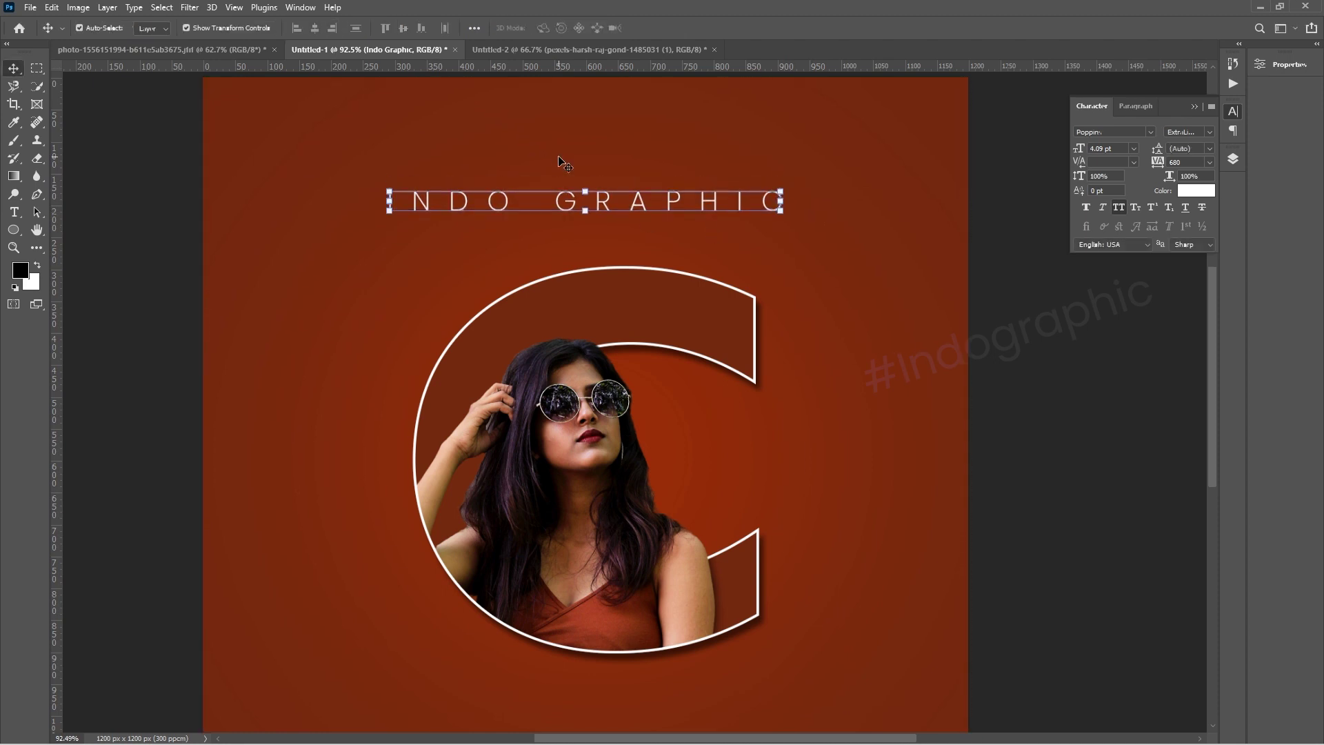
key(Down)
Give the INDO GRAPHIC layer a drop shadow with increased opacity
click(1233, 160)
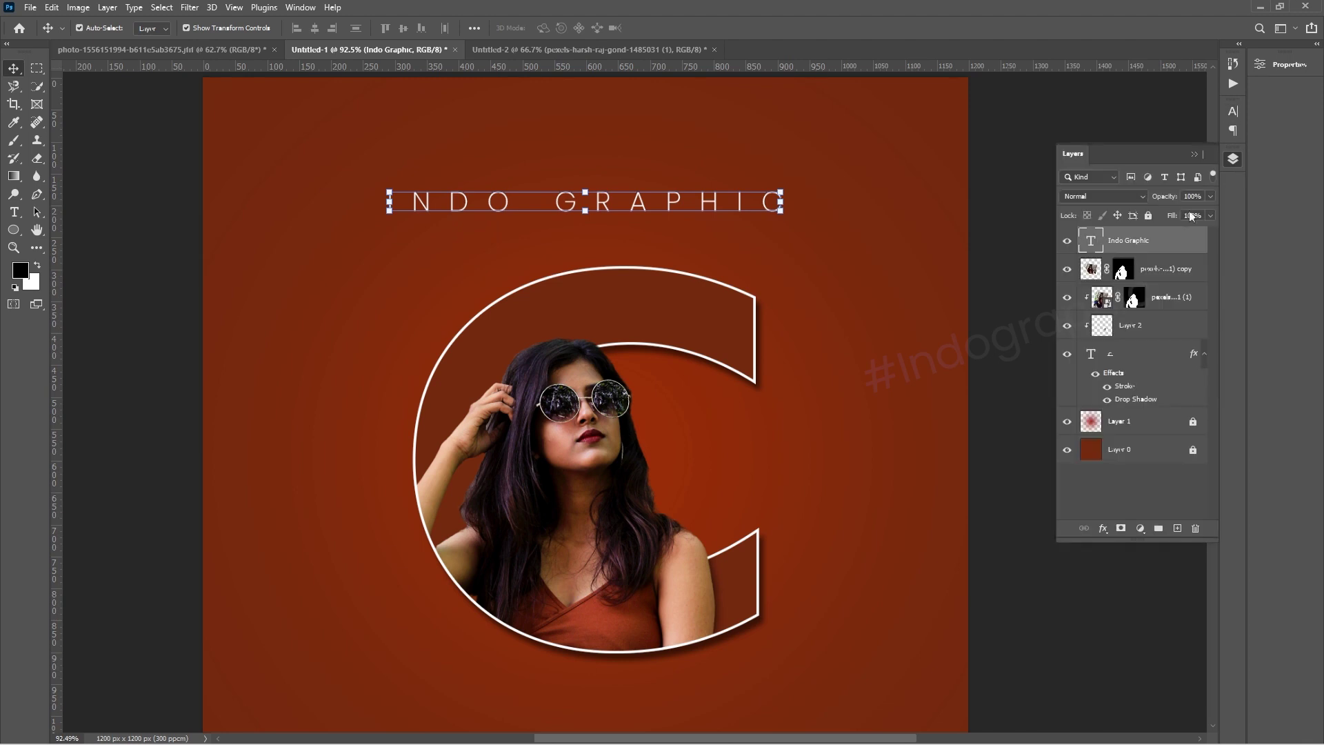
right_click(1155, 240)
click(1024, 136)
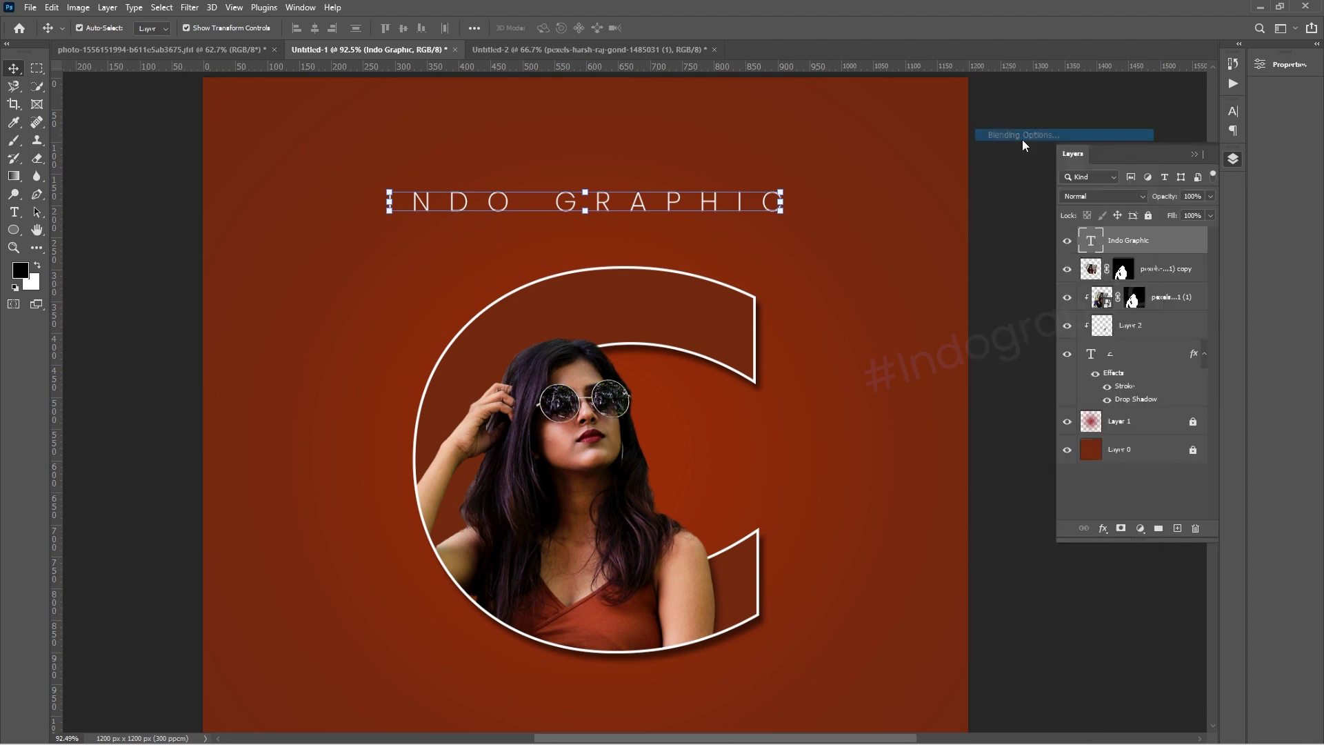
click(741, 442)
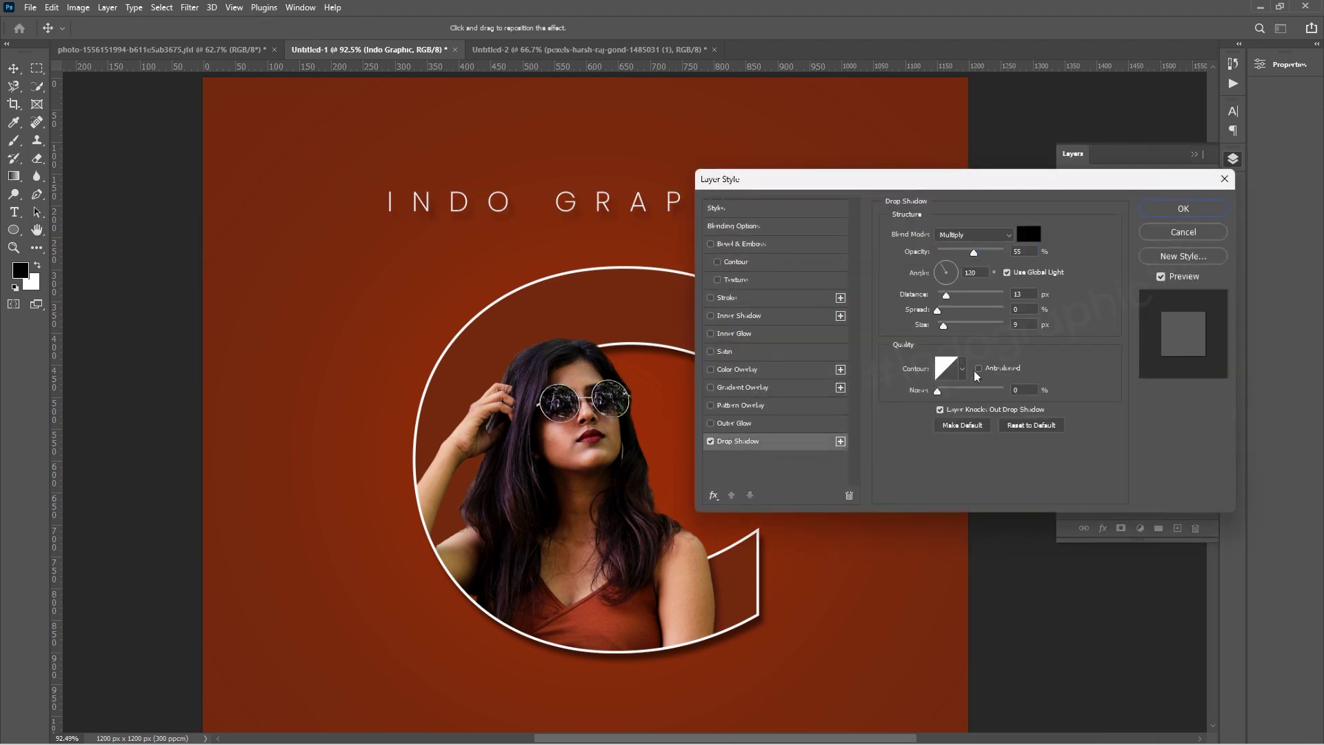
drag(974, 253, 987, 255)
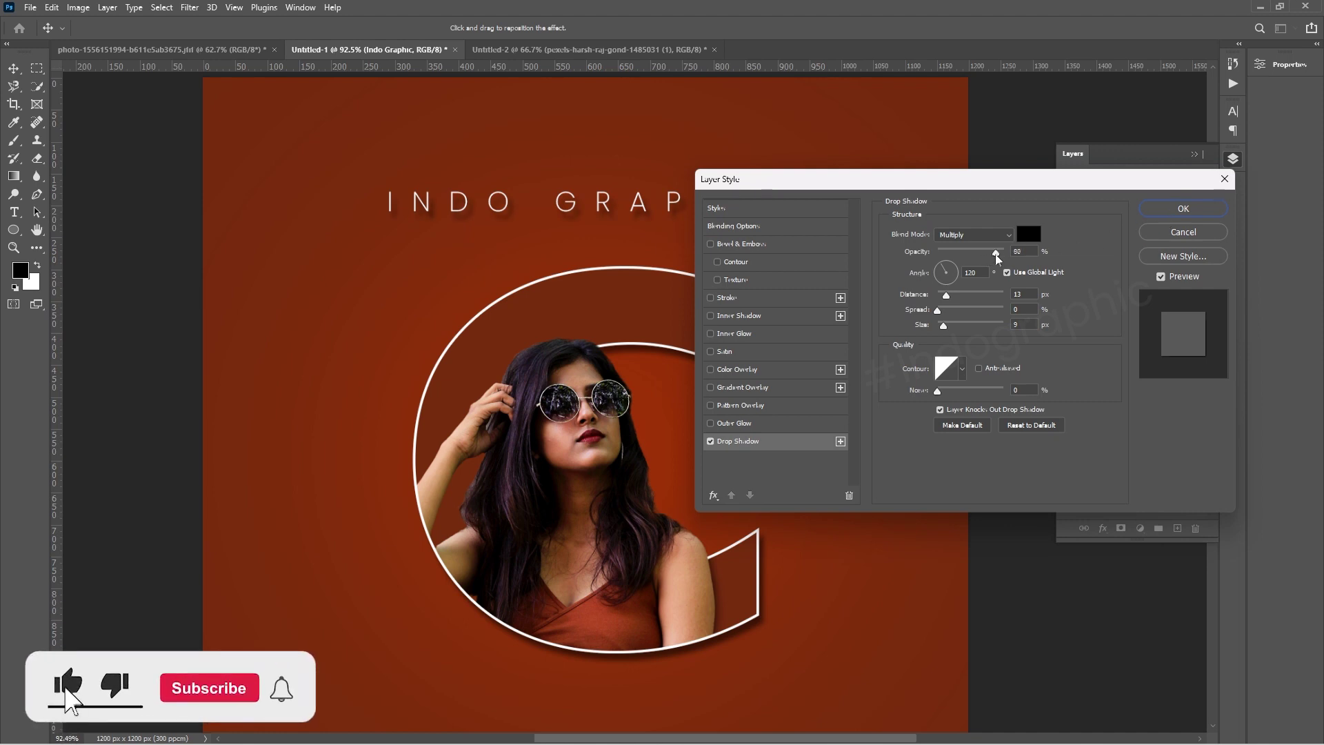
key(Return)
scroll(680, 398, down, 3)
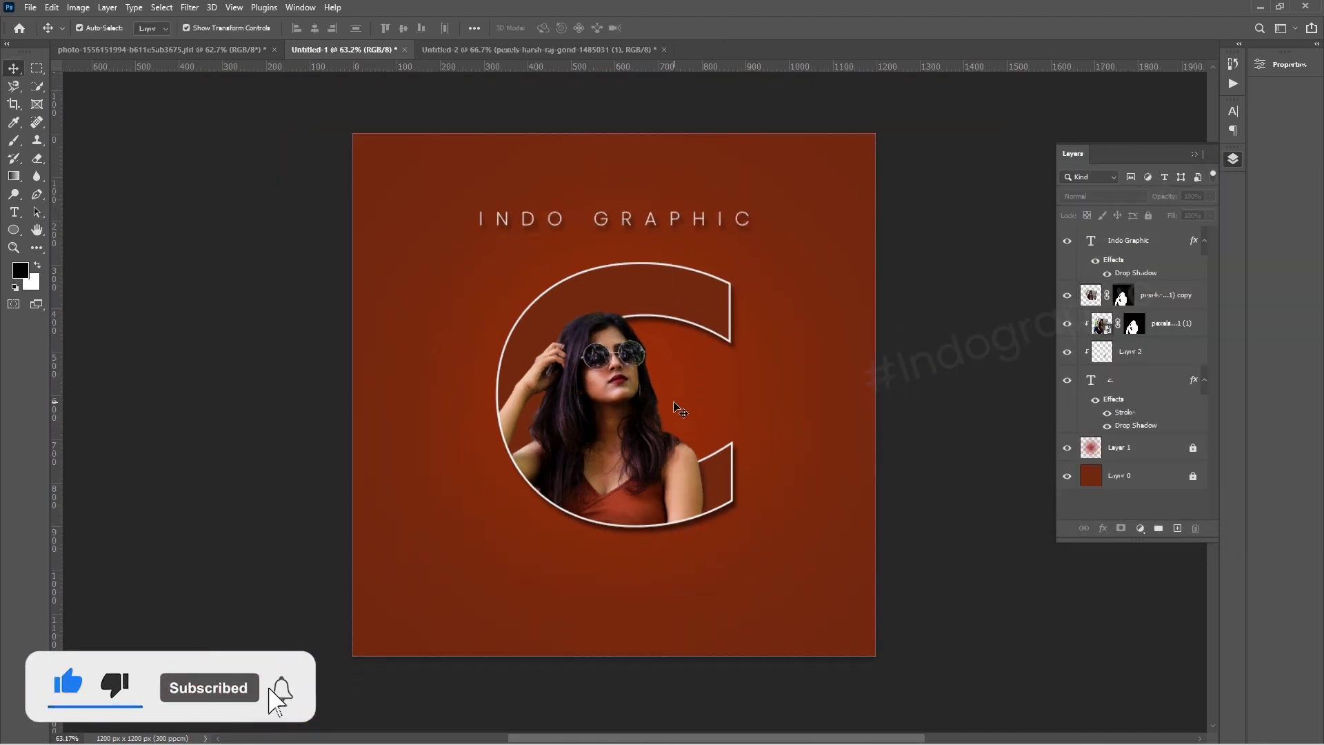
scroll(660, 400, up, 1)
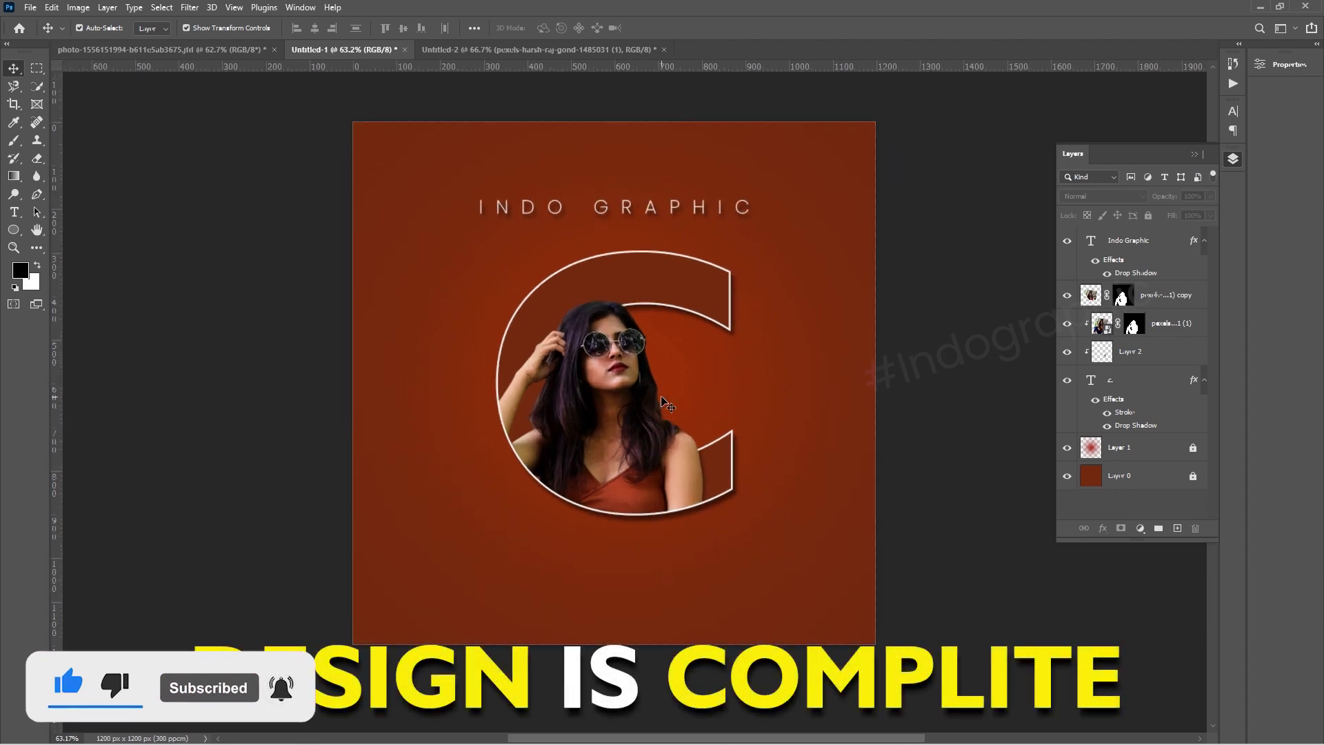